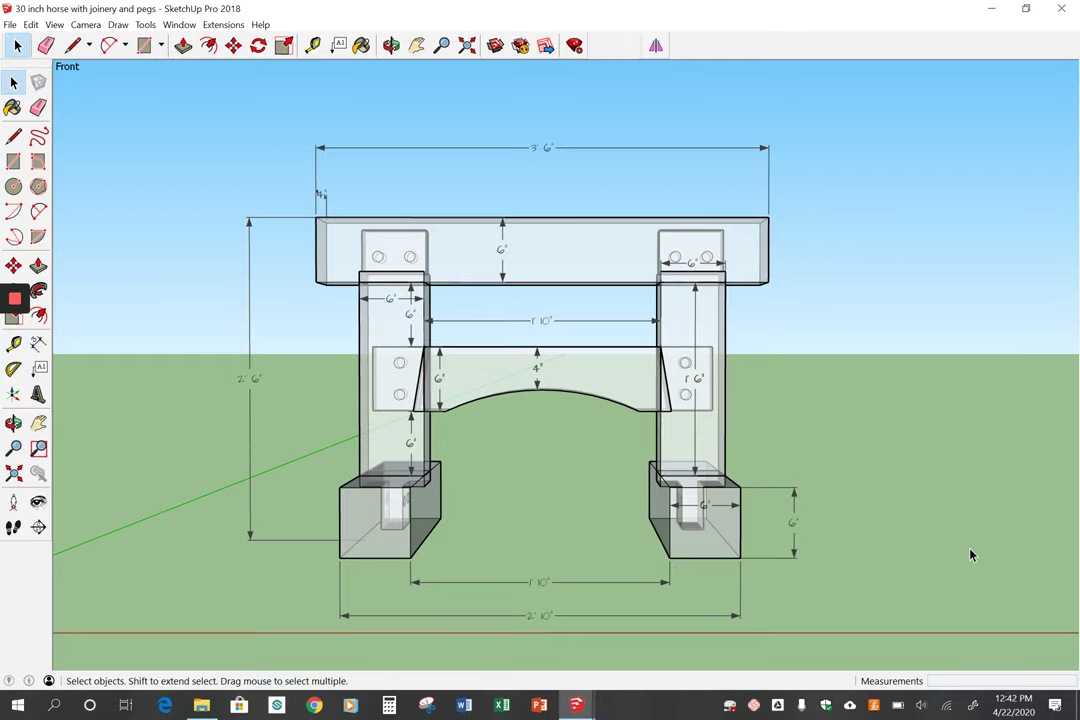
Orbit the sawhorse to a front three-quarter view.
middle_click(822, 445)
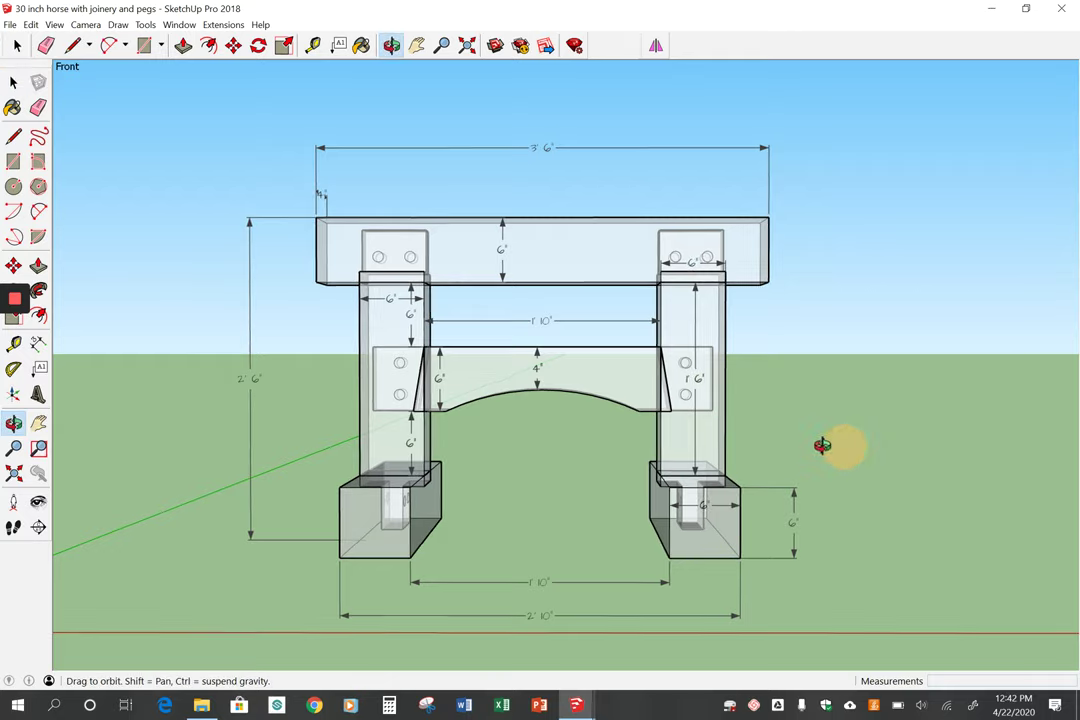
middle_drag(822, 445, 423, 385)
middle_drag(510, 453, 604, 455)
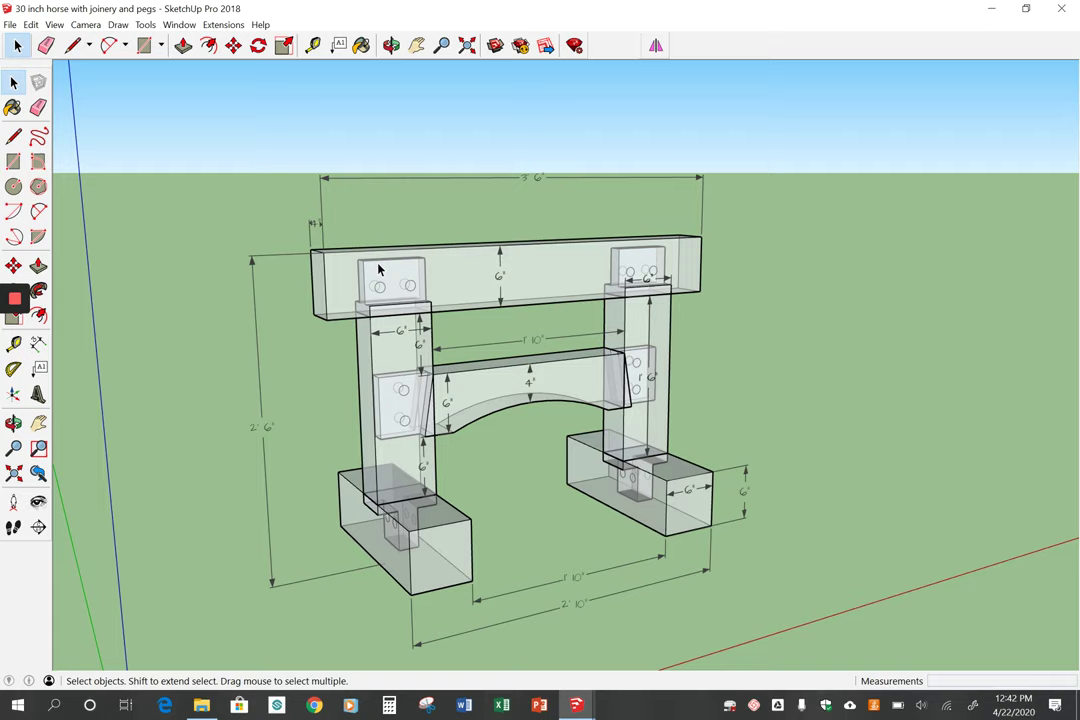
Turn the X-ray face style off and back on so the tenons and peg holes stay visible.
click(54, 24)
mouse_move(118, 224)
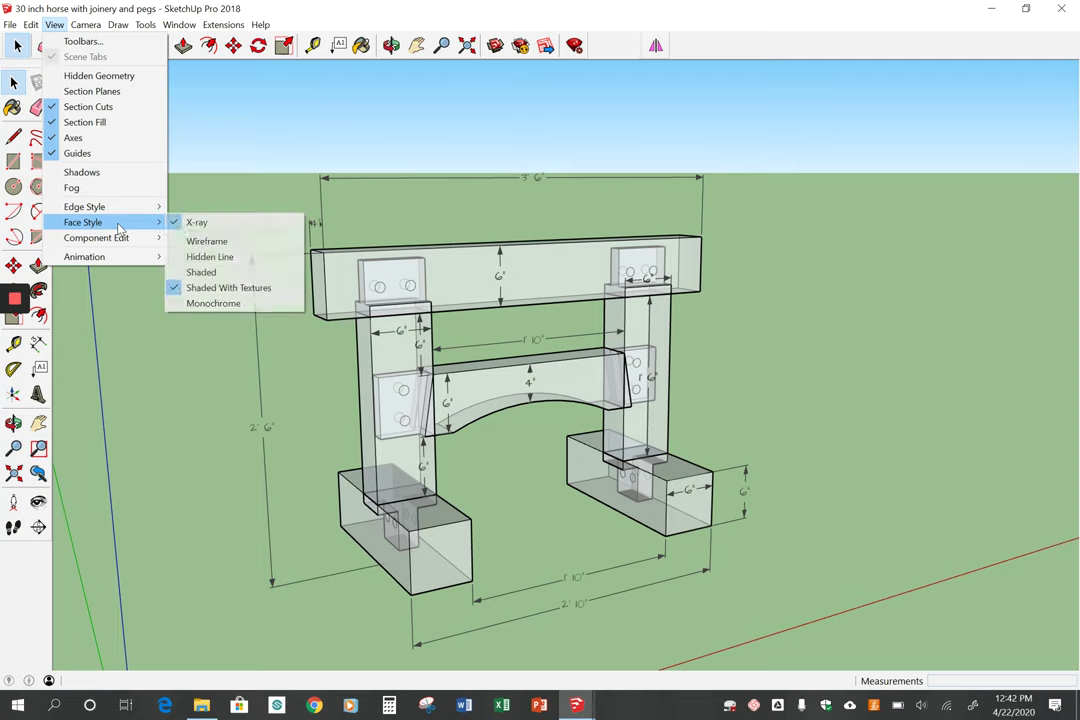
click(205, 221)
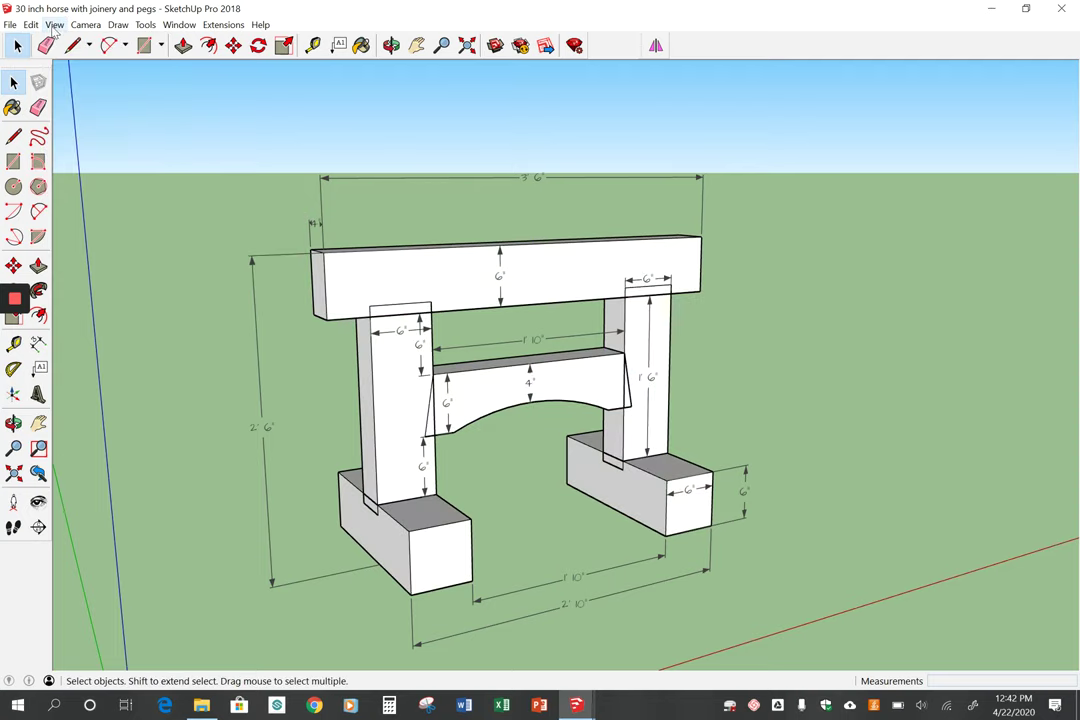
click(54, 24)
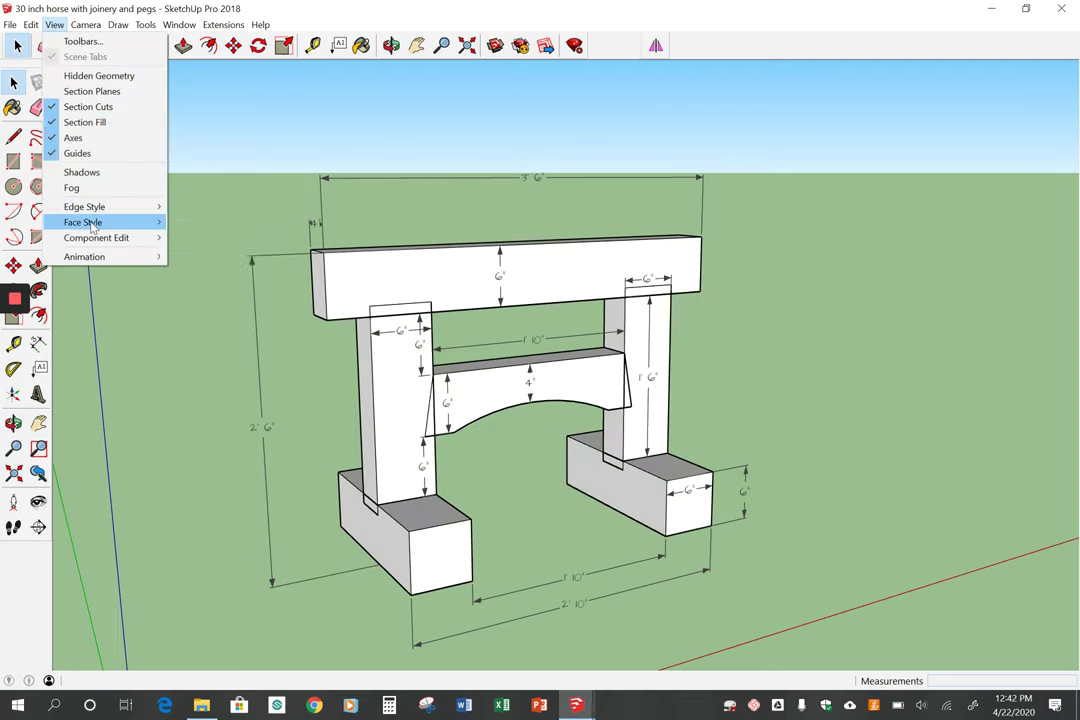
mouse_move(150, 222)
click(196, 223)
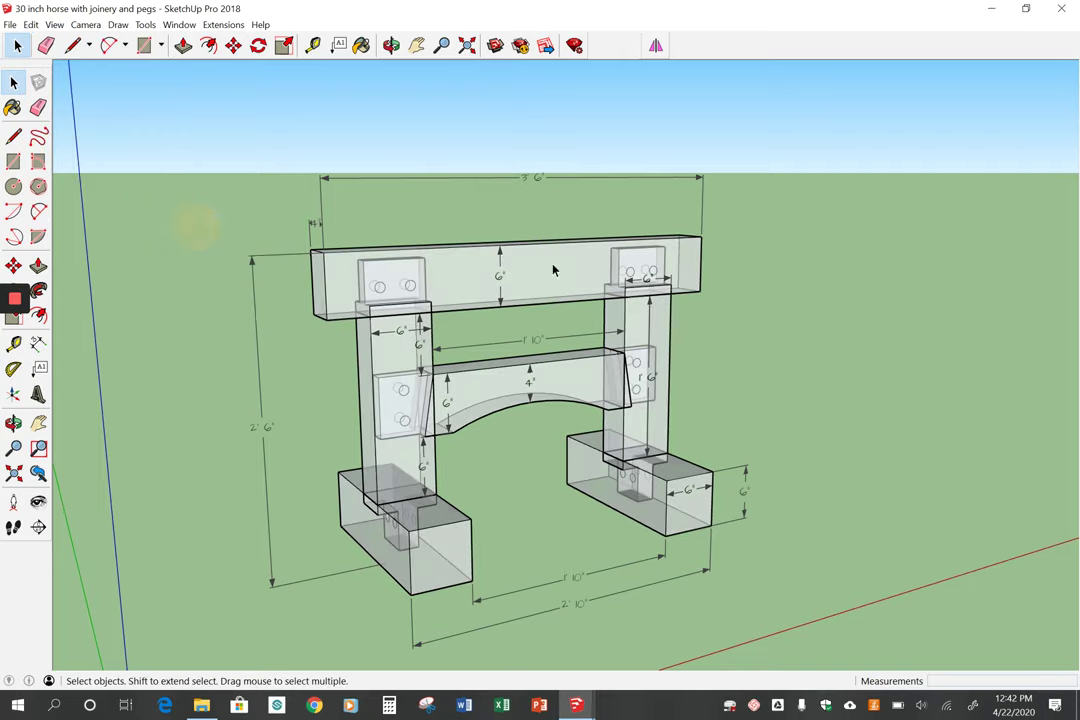
Switch to the joinery-only sawhorse window and orbit it to an angled view.
mouse_move(577, 704)
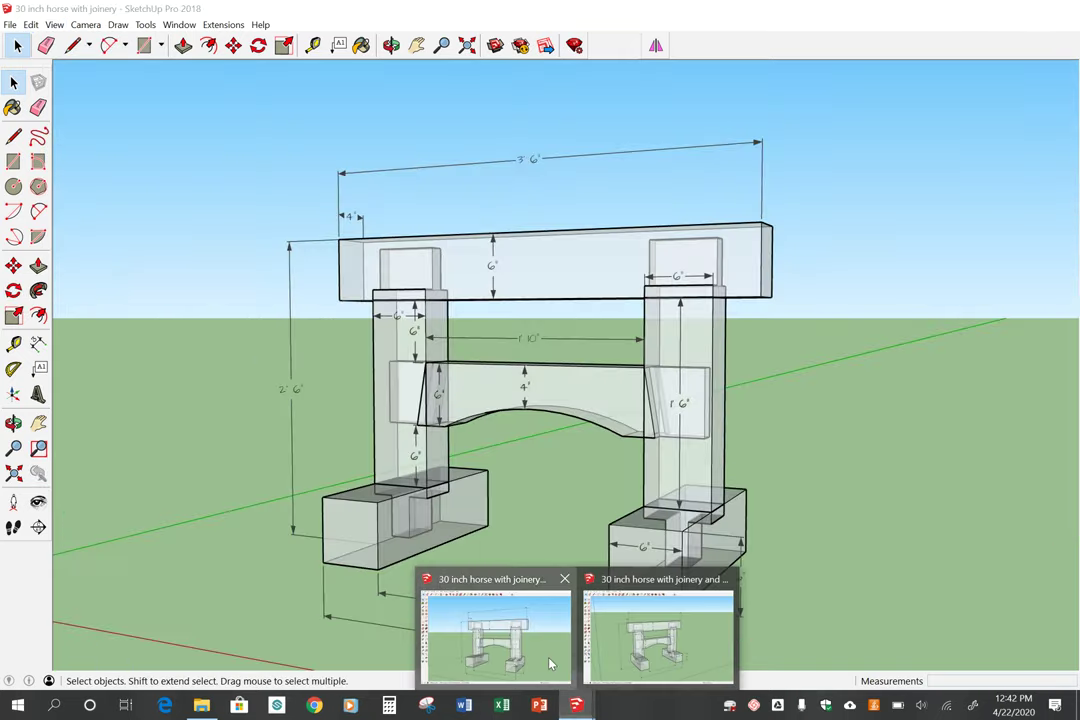
click(549, 662)
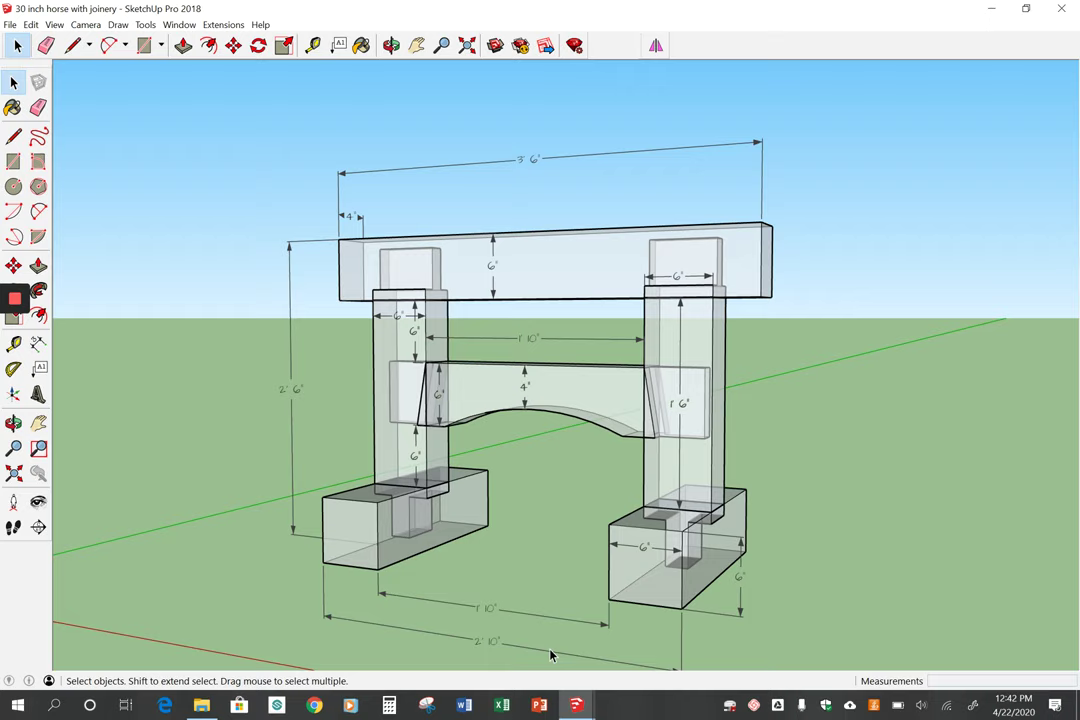
middle_drag(743, 405, 945, 386)
middle_drag(475, 351, 627, 352)
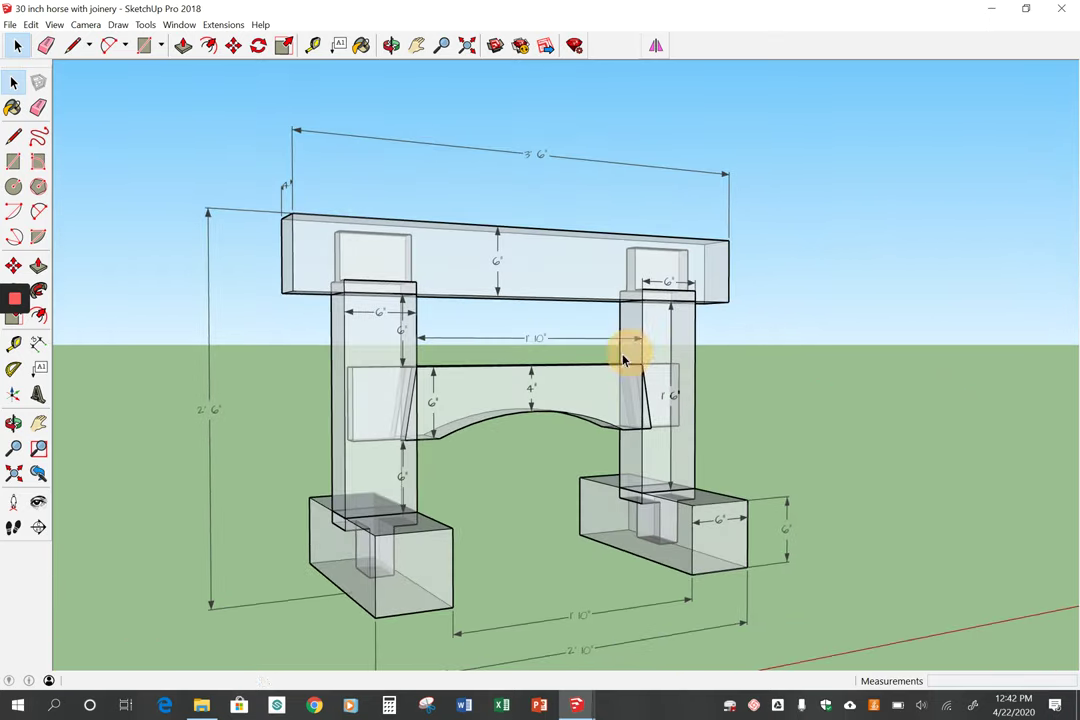
Uncheck X-ray face style so the sawhorse renders solid.
click(54, 24)
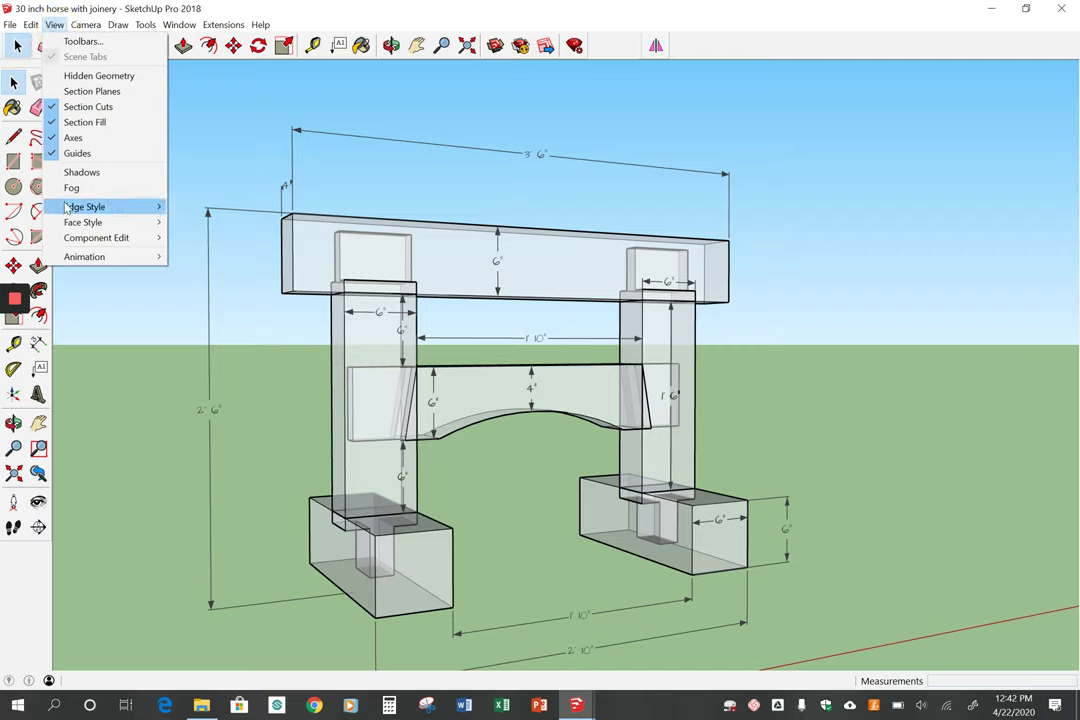
mouse_move(140, 222)
click(185, 224)
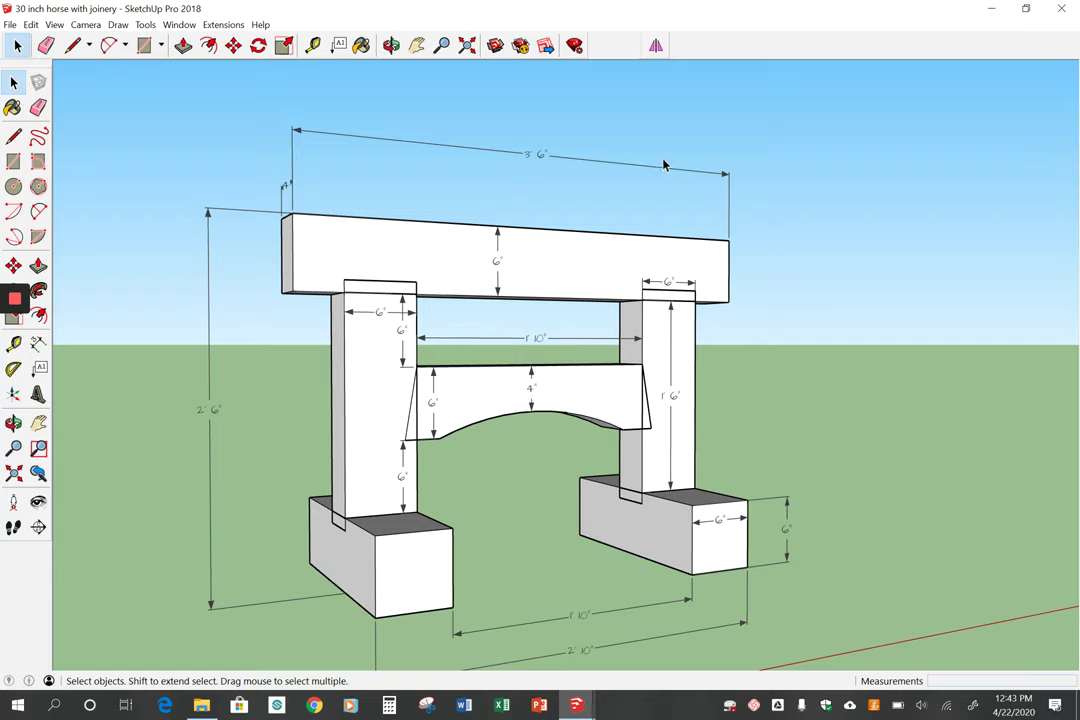
scroll(900, 265, down, 1)
scroll(900, 265, down, 1)
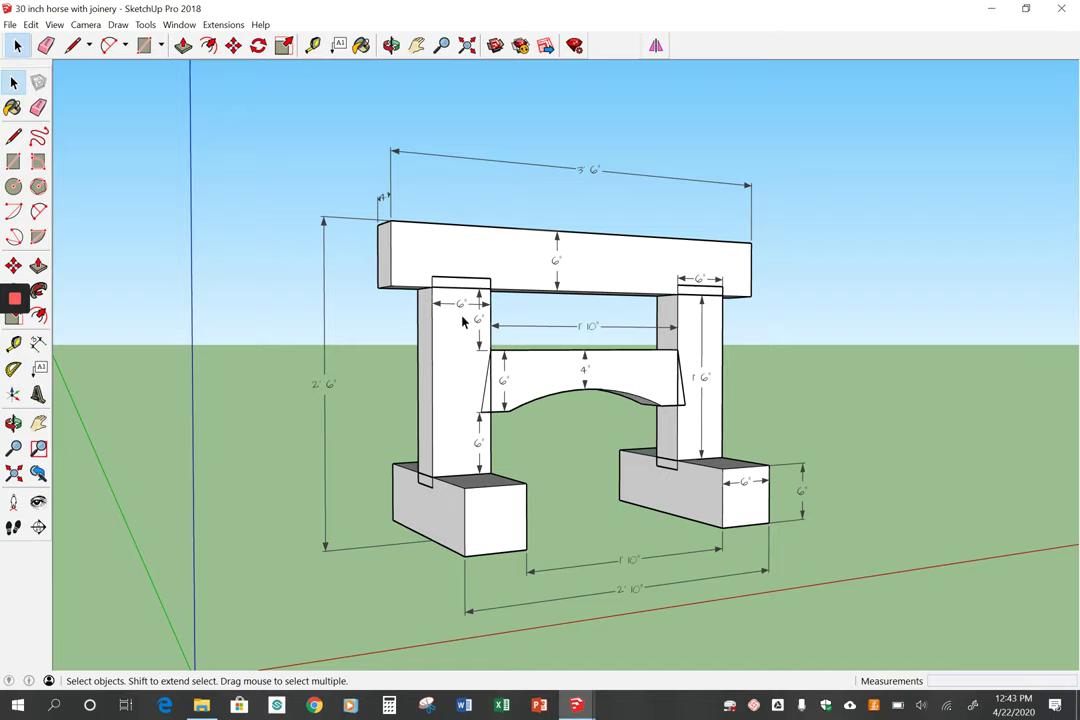
Hide the top beam with Edit > Hide and zoom in on the left post's top.
click(478, 253)
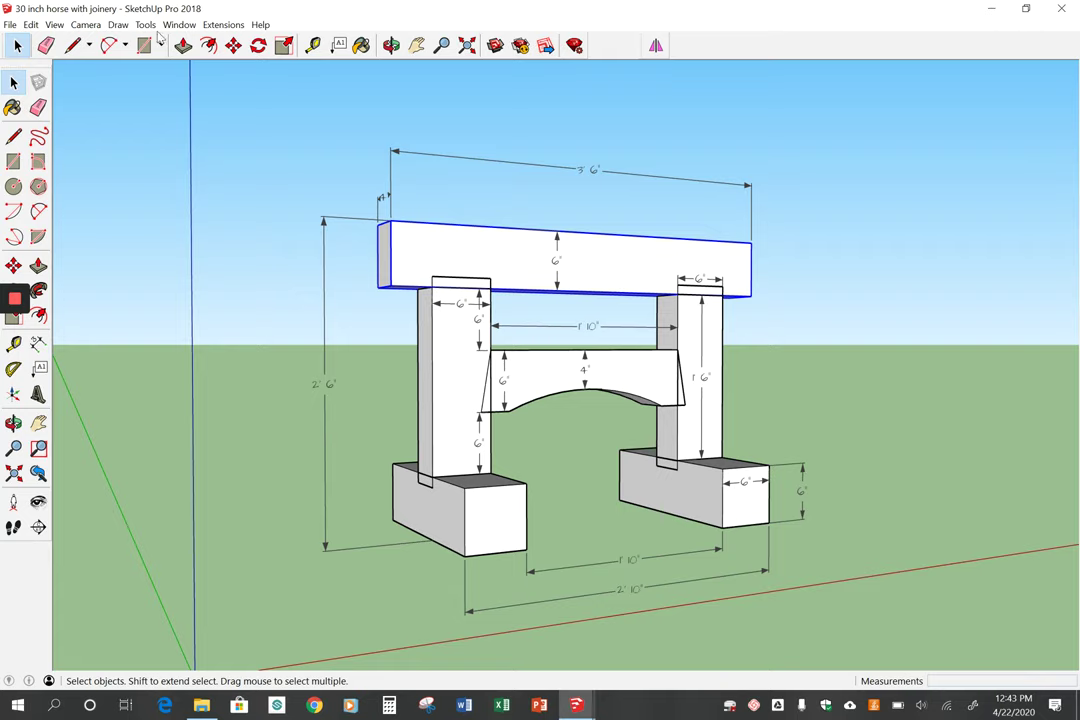
click(31, 25)
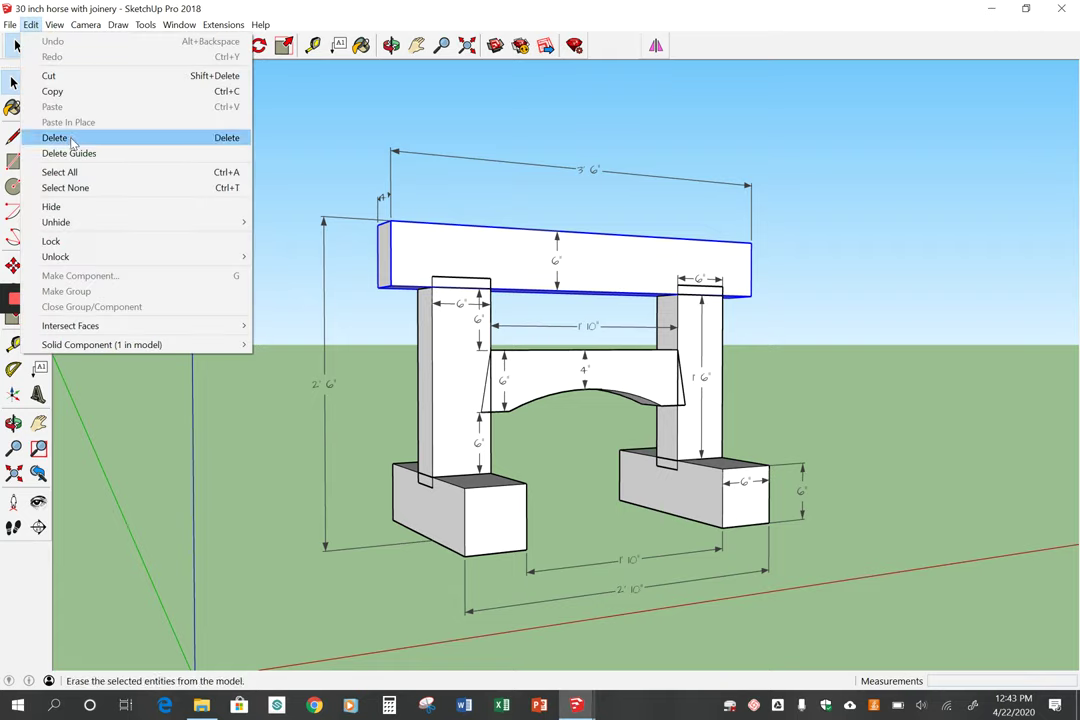
click(84, 209)
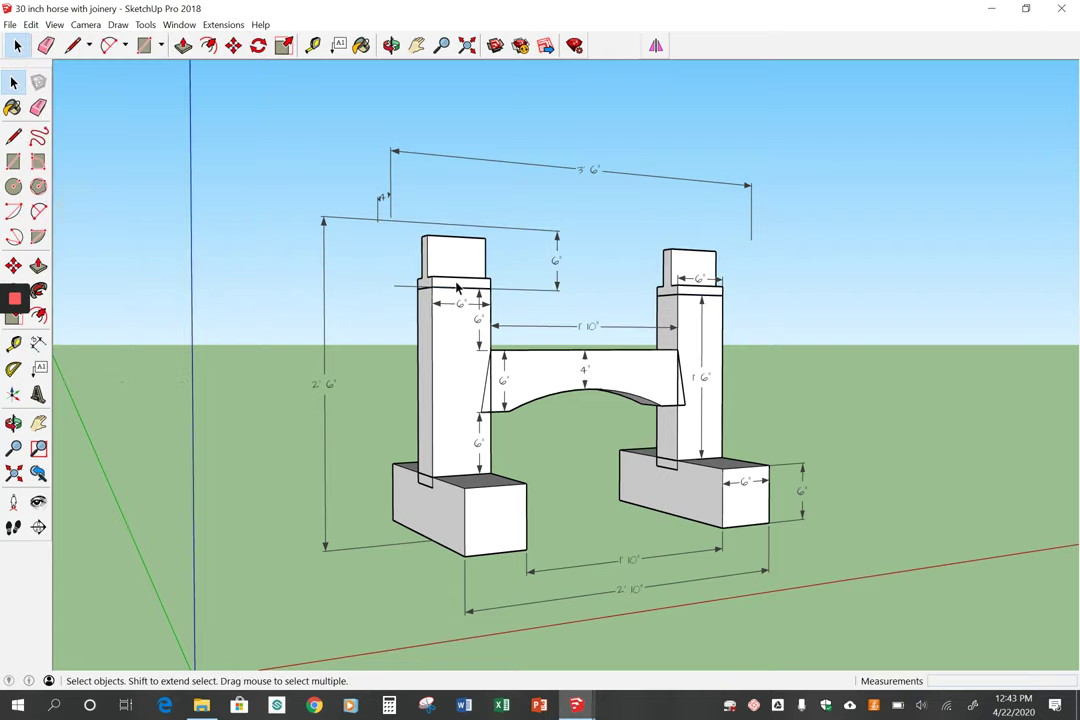
scroll(445, 290, up, 5)
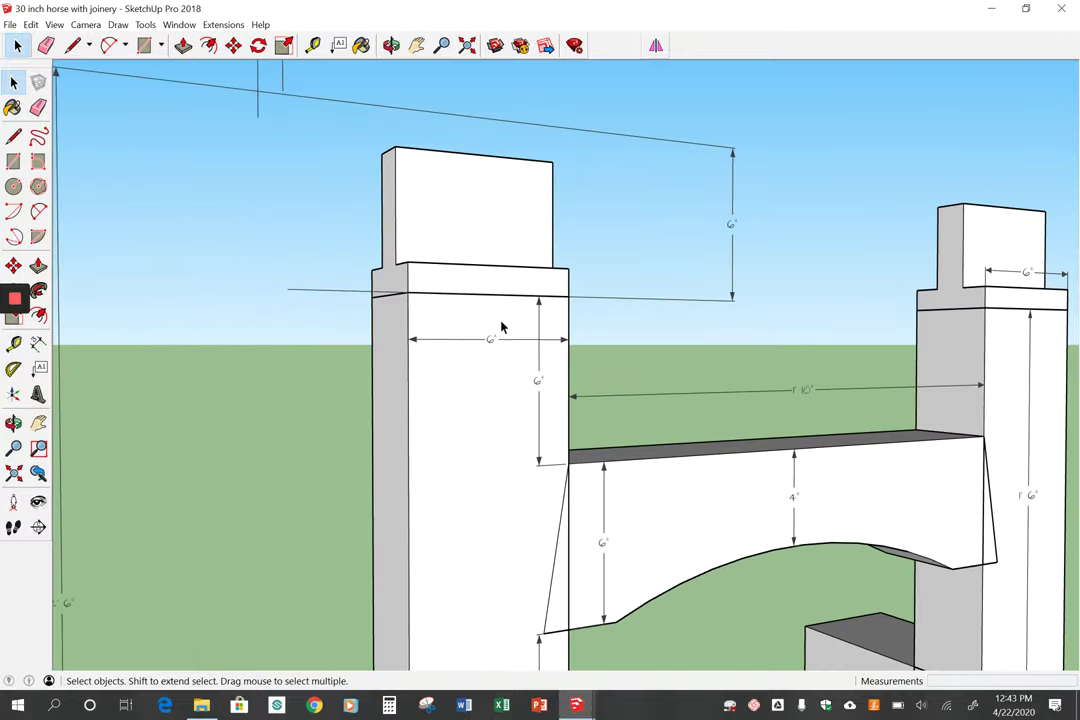
Enter the left post component for editing and open the Extensions > TF Rubies menu.
click(447, 250)
double_click(447, 250)
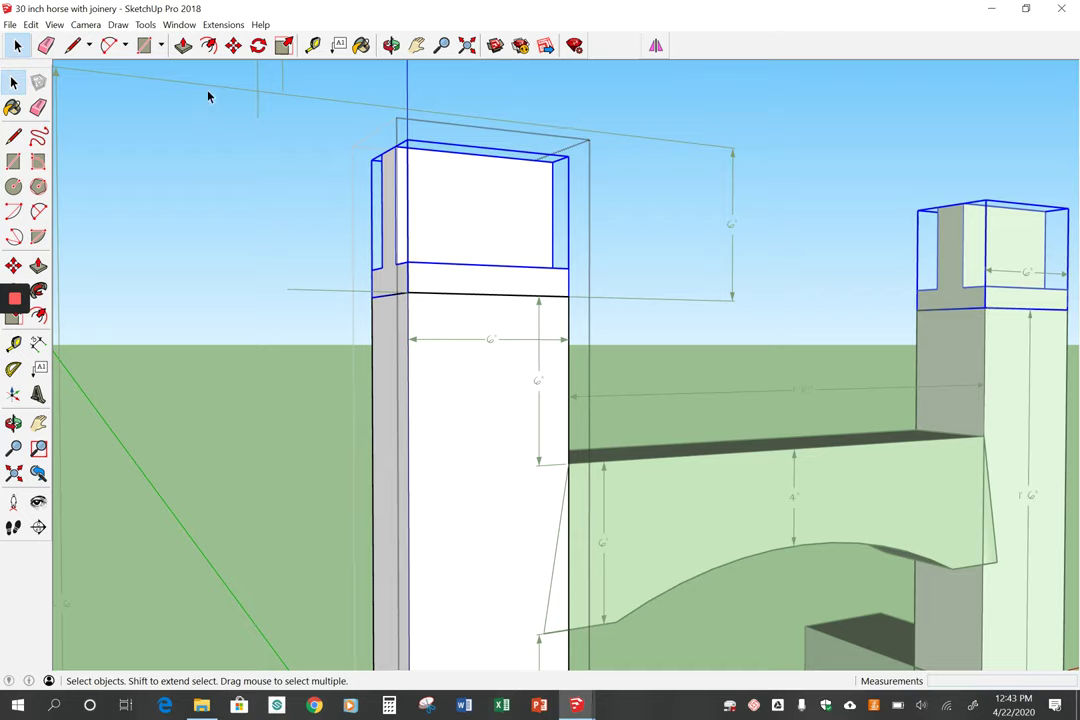
click(214, 28)
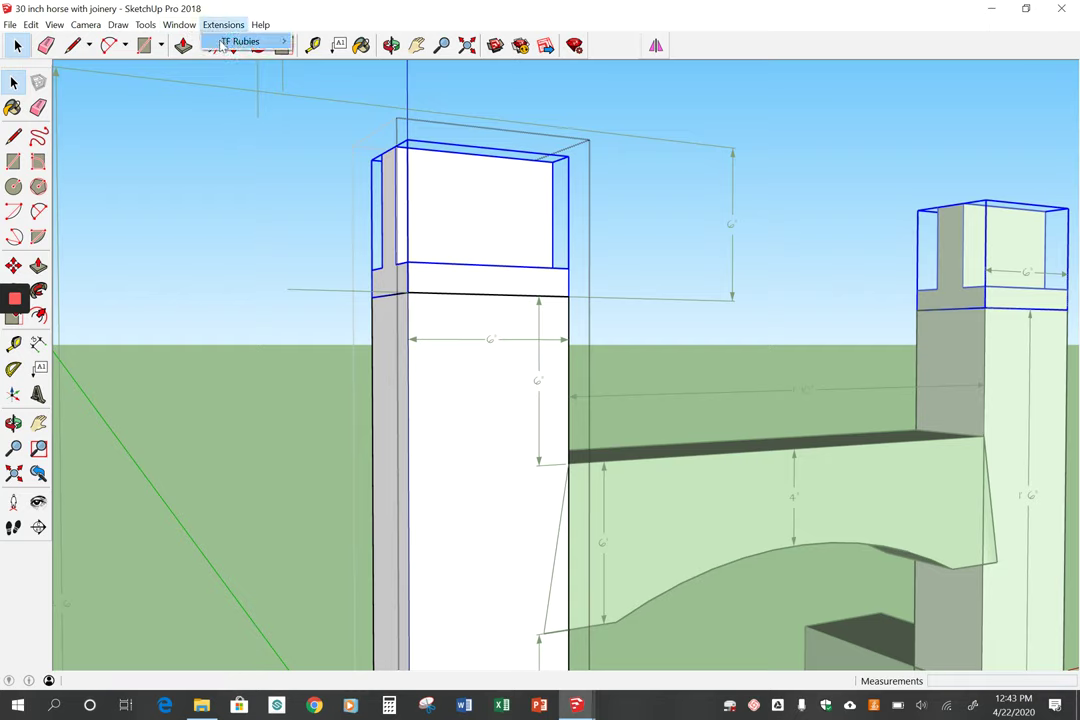
mouse_move(222, 44)
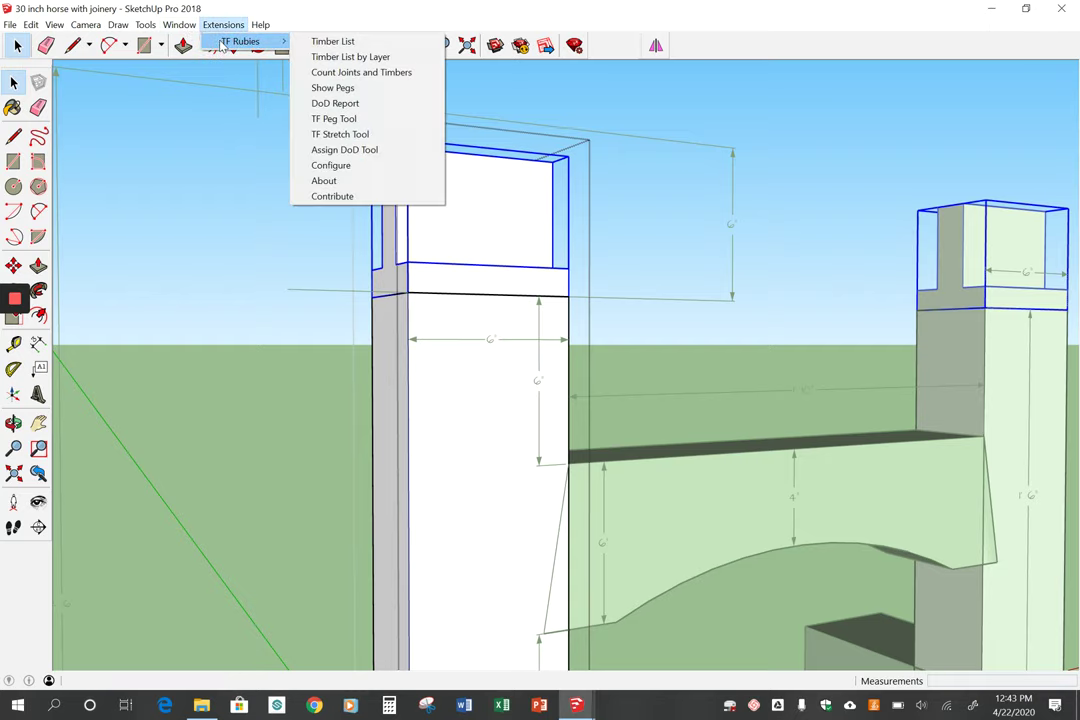
Launch TF Peg Tool from the TF Rubies menu.
click(335, 119)
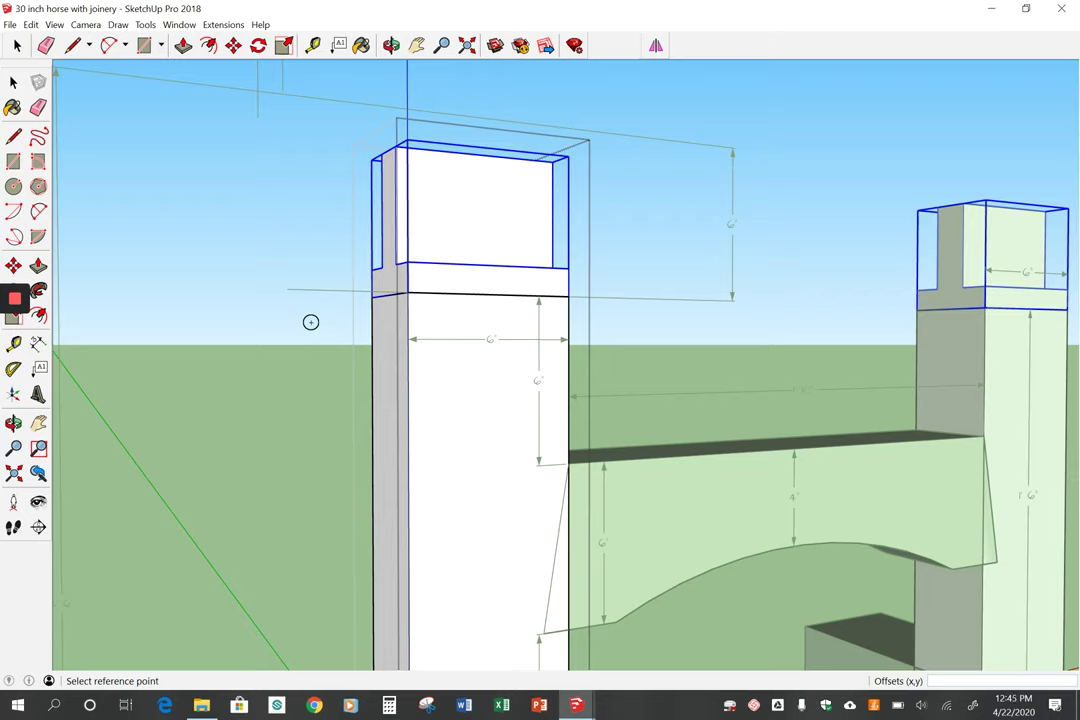
Orbit until the front face of the left post's top tenon is visible.
mouse_move(310, 321)
middle_down()
mouse_move(192, 384)
mouse_move(325, 402)
mouse_move(366, 386)
mouse_move(277, 410)
mouse_move(363, 409)
middle_up()
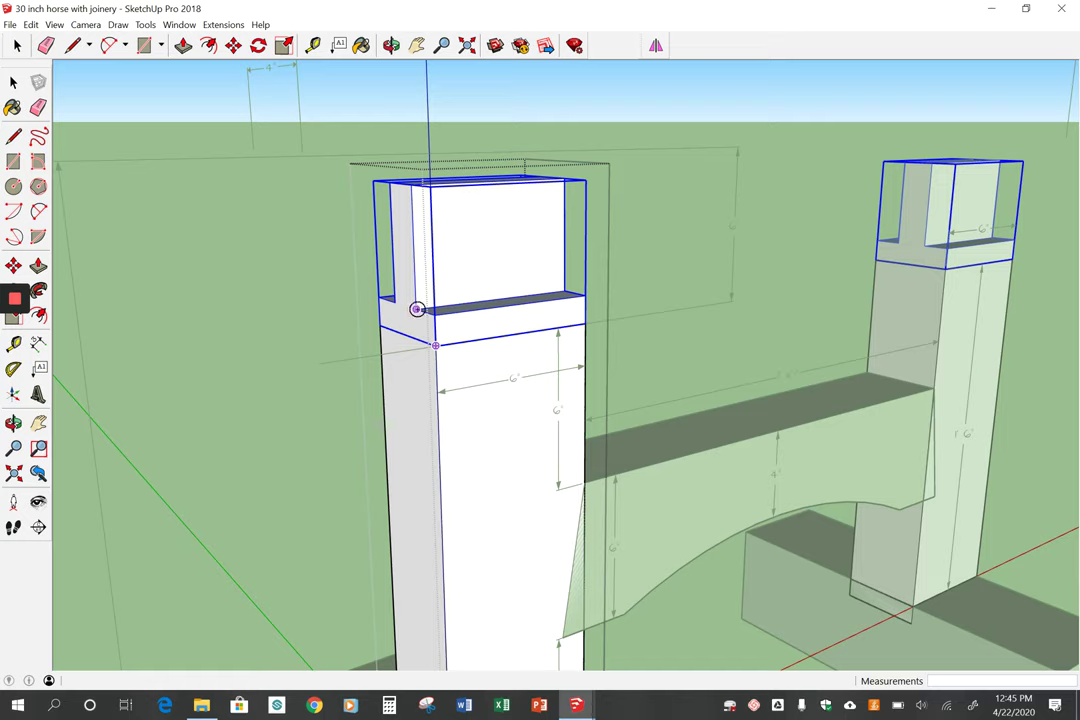
Place a peg hole on the left tenon face from its corner reference at a 1.5", 1.5" offset.
click(416, 309)
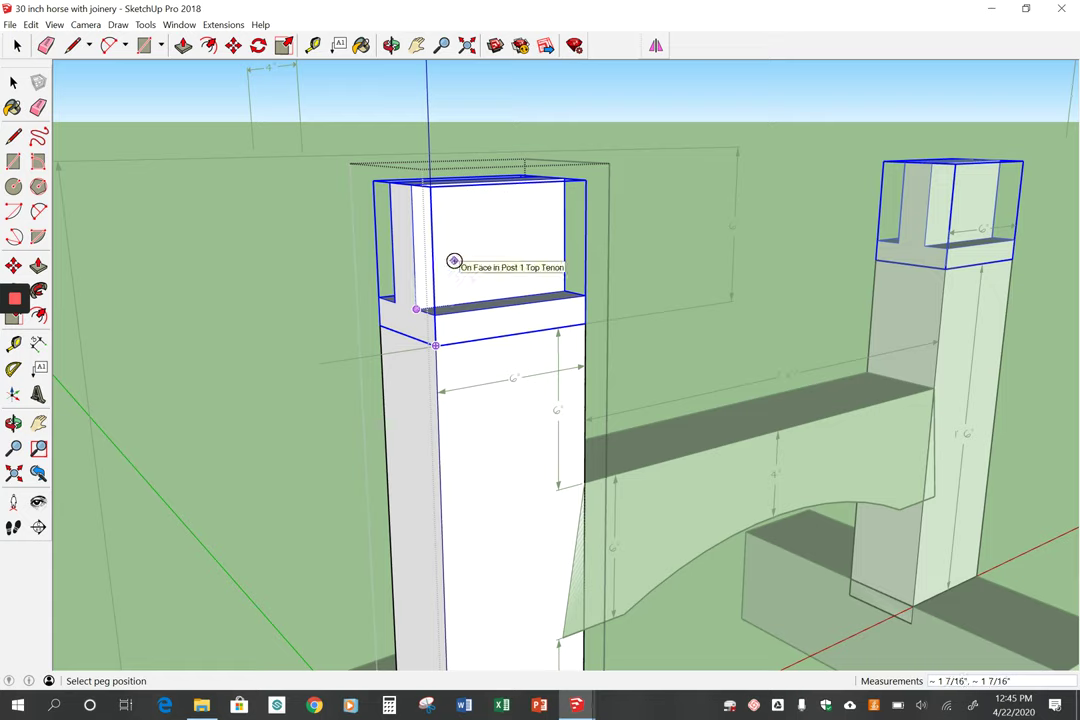
click(454, 261)
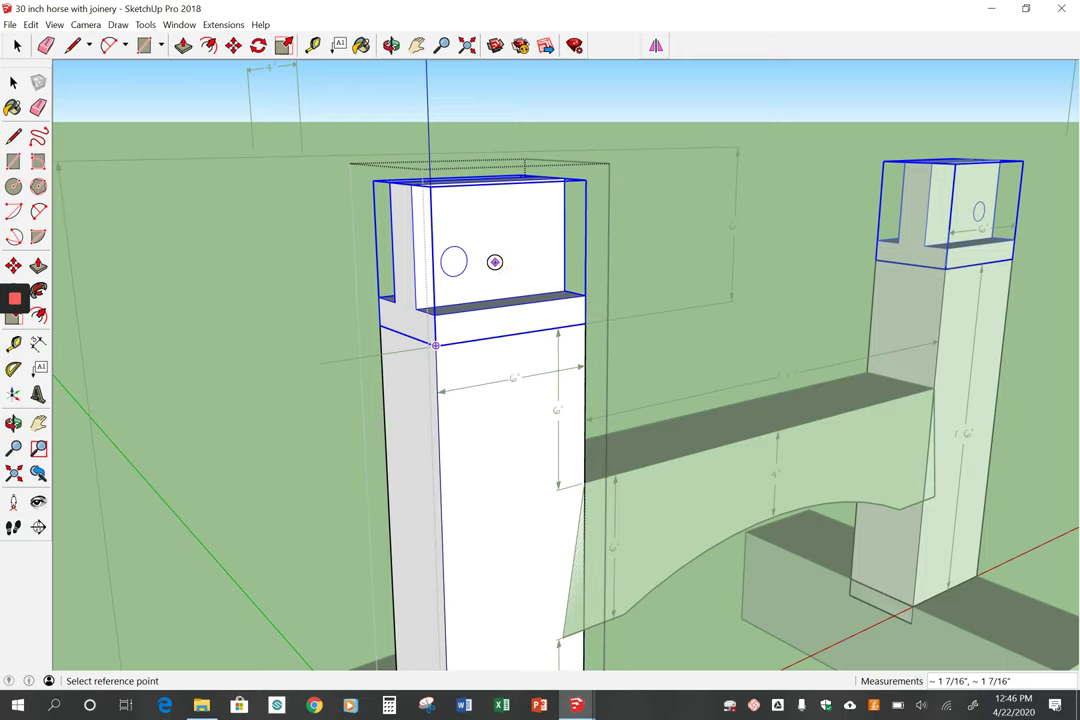
text(1.5",1.5)
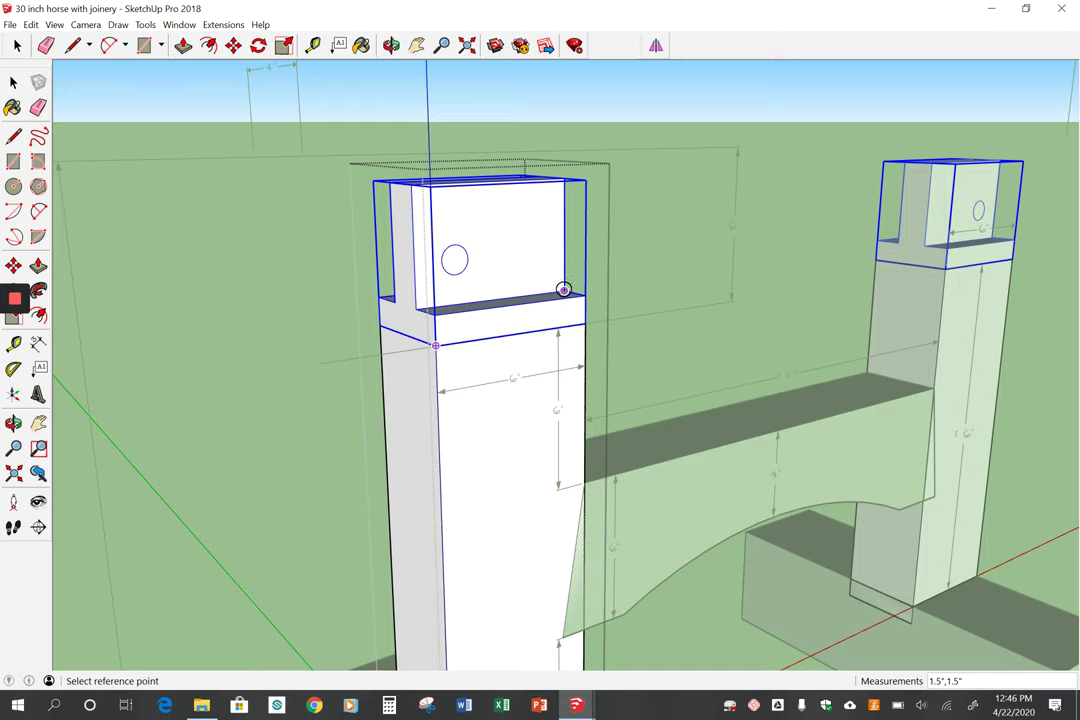
Add a second peg hole offset 1 beside the first on the left tenon, then orbit to view both tenons.
click(563, 289)
click(512, 251)
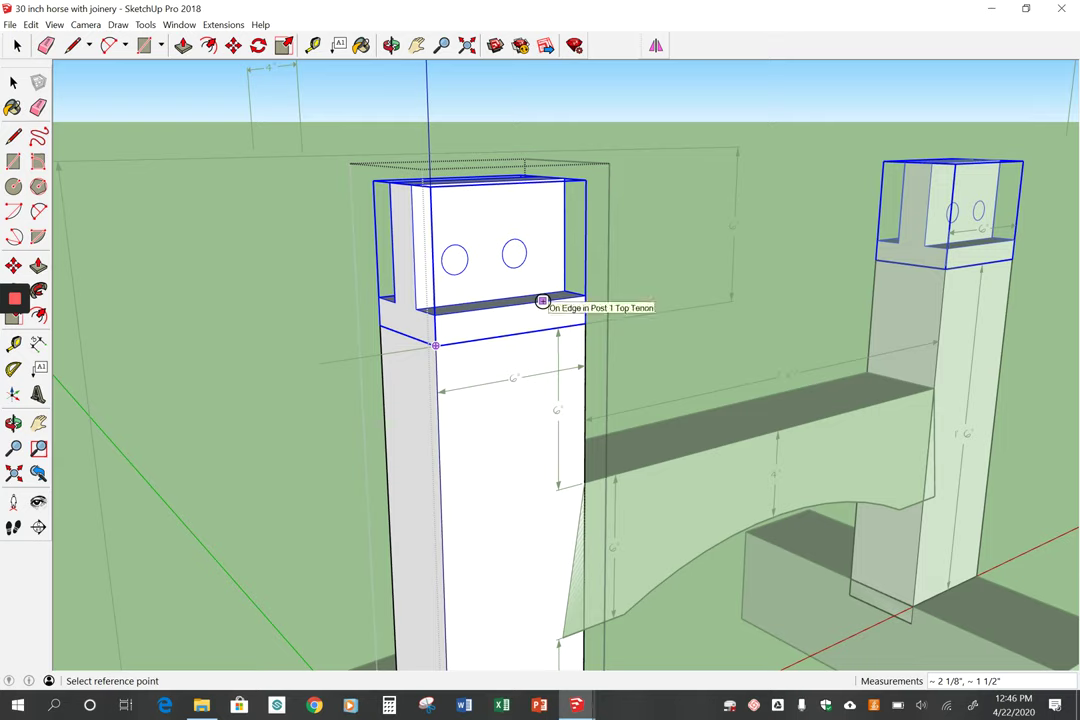
text(1.5",1.5)
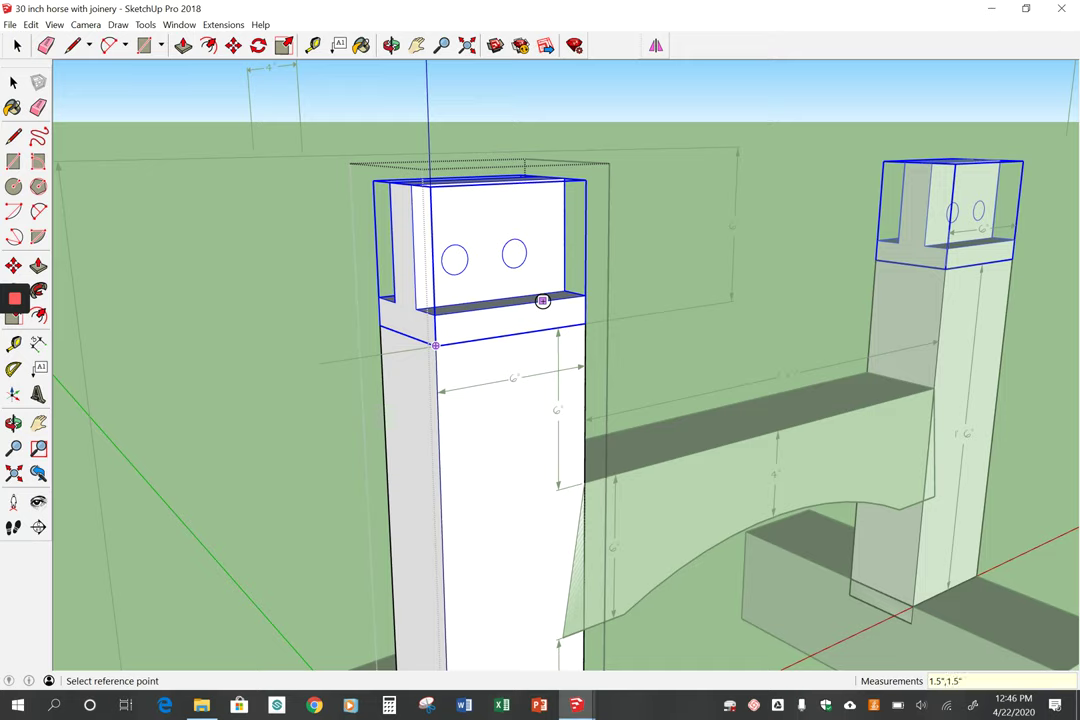
click(542, 301)
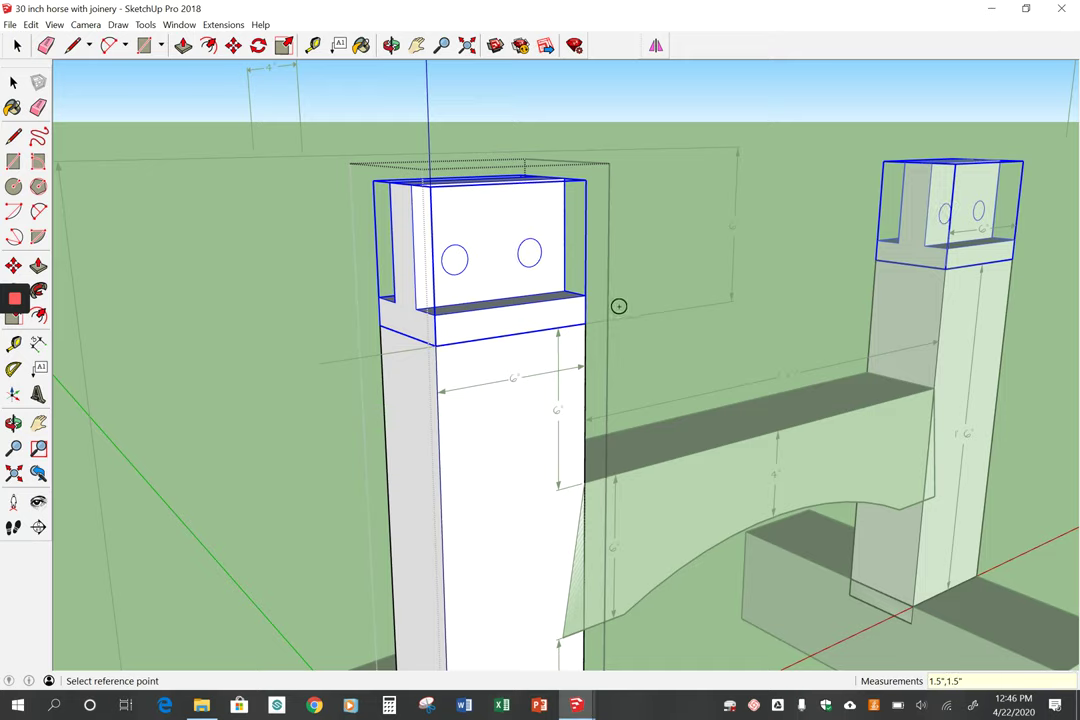
key(o)
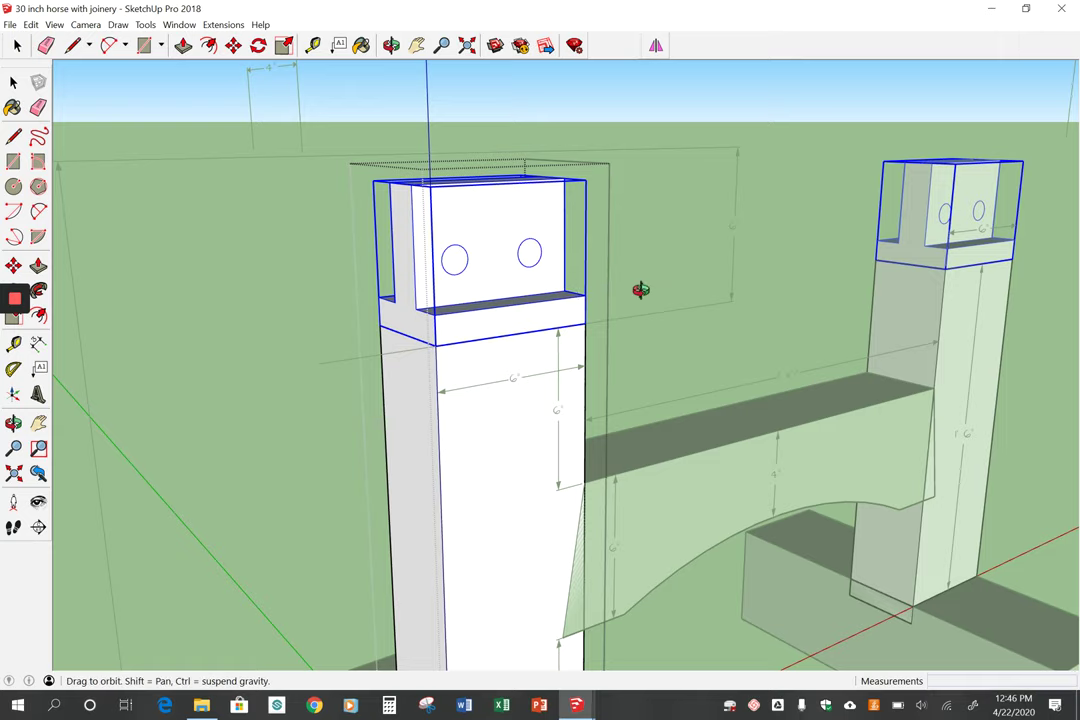
drag(640, 290, 270, 280)
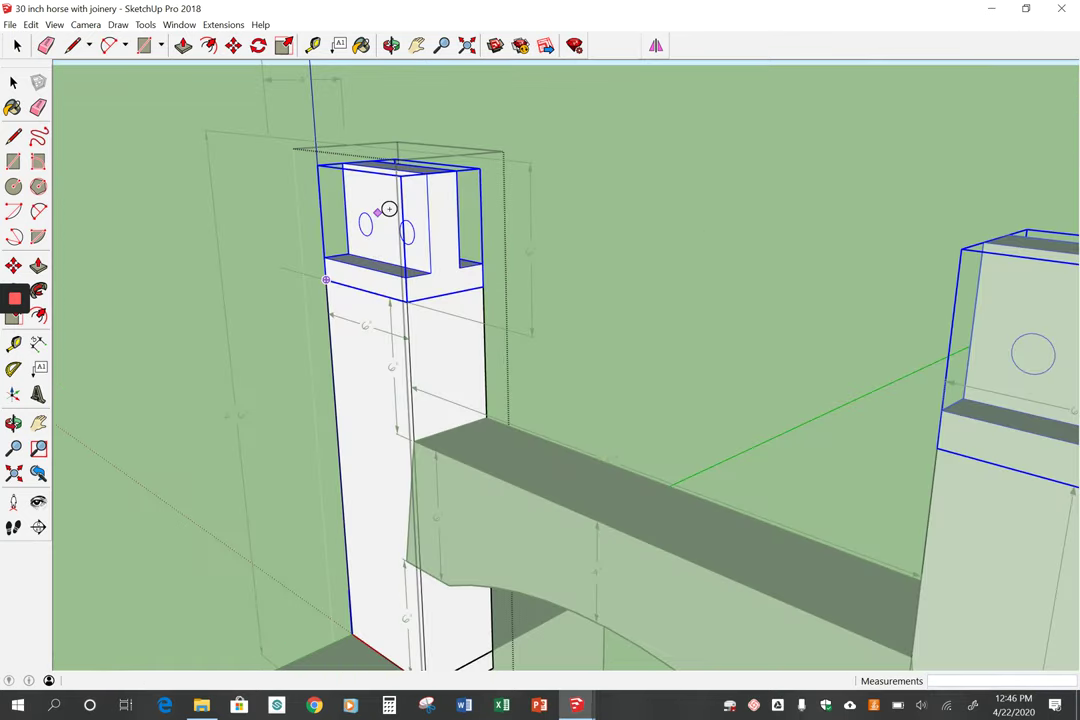
middle_drag(424, 323, 786, 342)
middle_drag(537, 342, 723, 294)
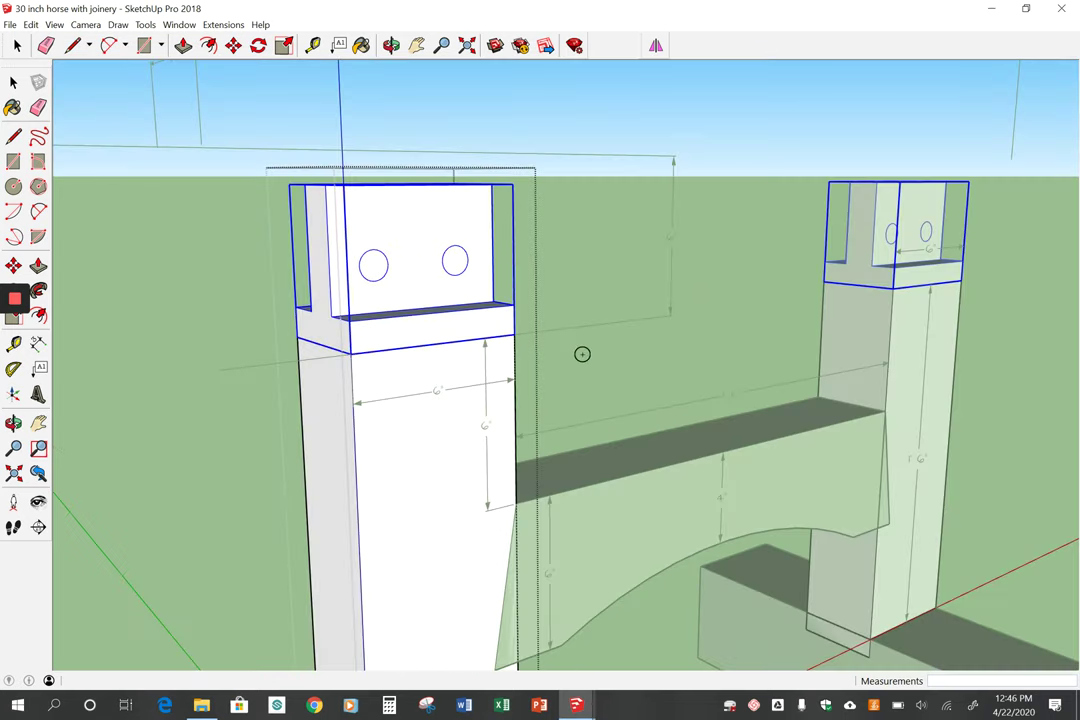
scroll(232, 296, down, 3)
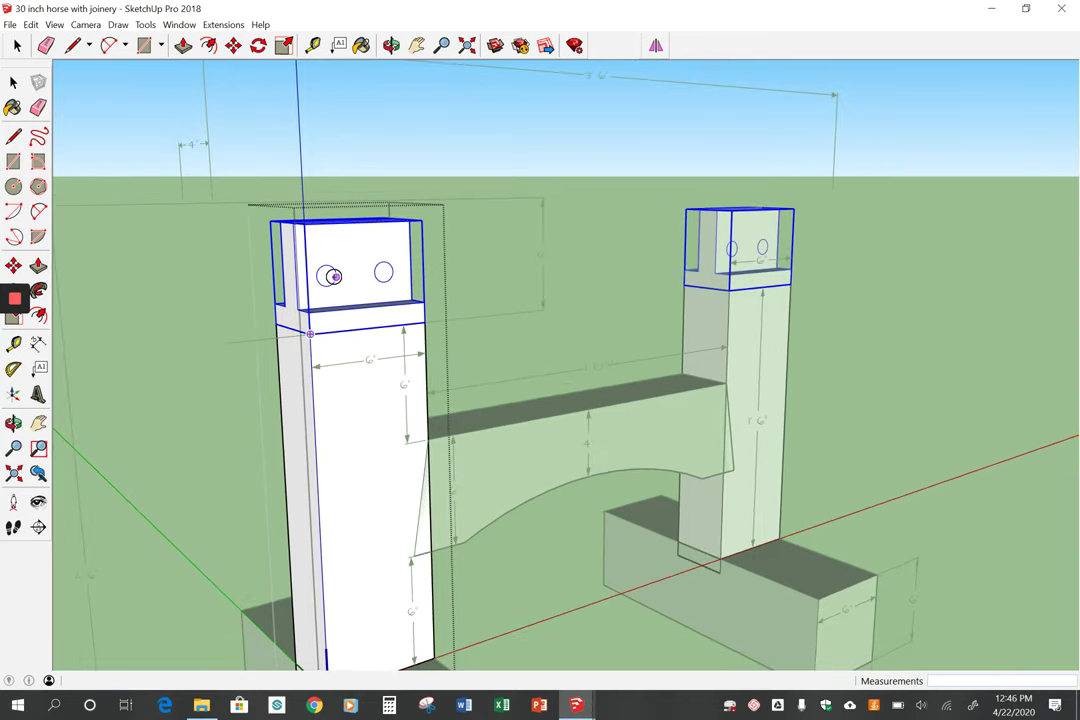
Place the copied peg hole on the right post's tenon and clear the selection.
click(763, 235)
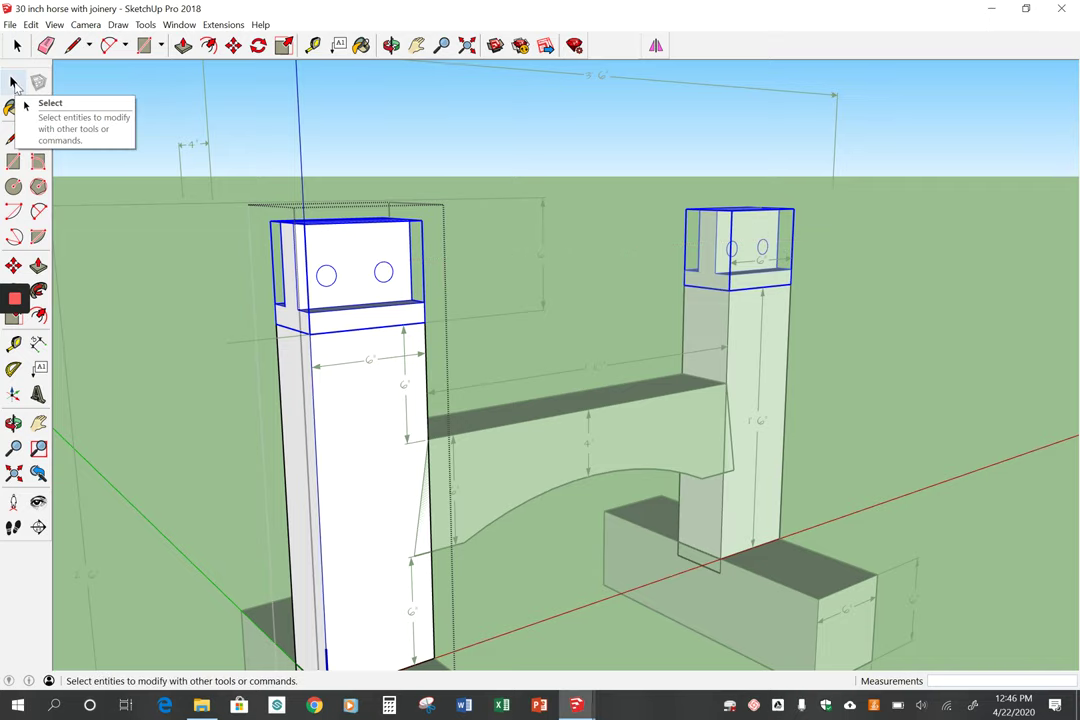
click(13, 82)
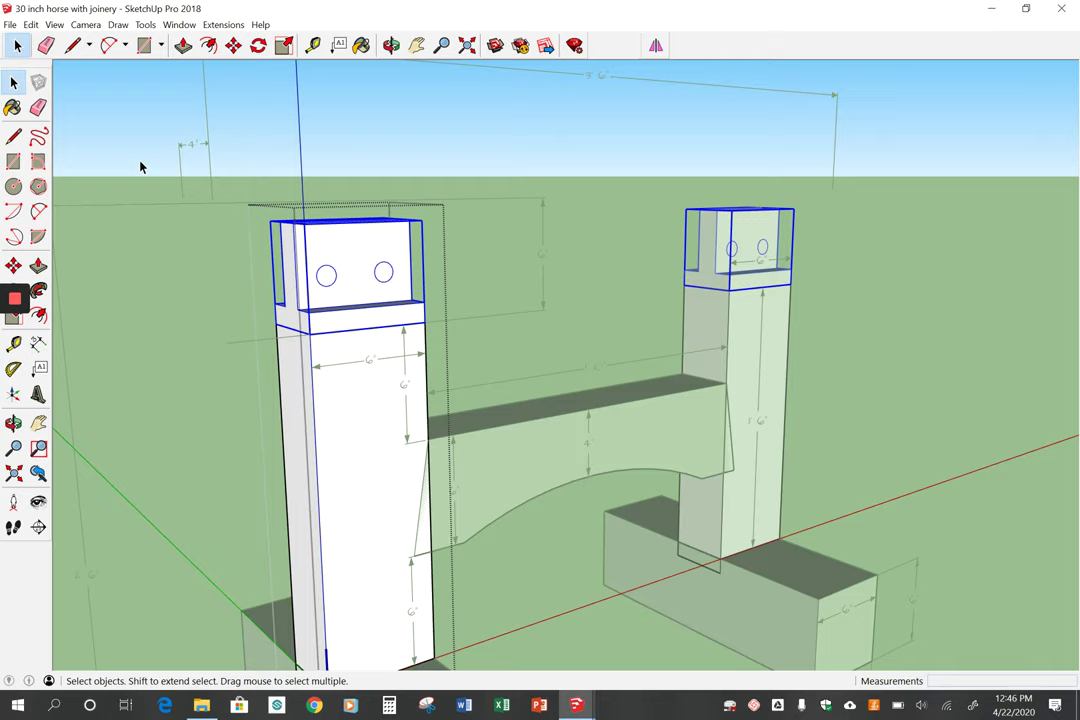
click(141, 167)
middle_drag(141, 167, 535, 487)
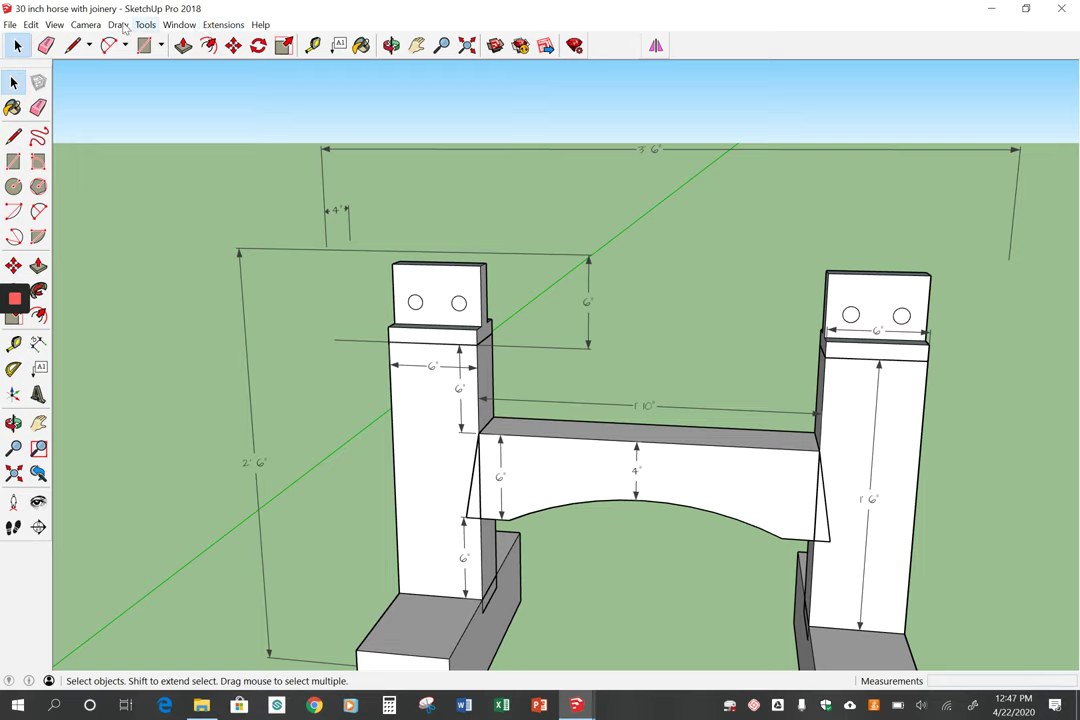
Bring back the hidden top rail with Edit > Unhide > Last.
click(31, 24)
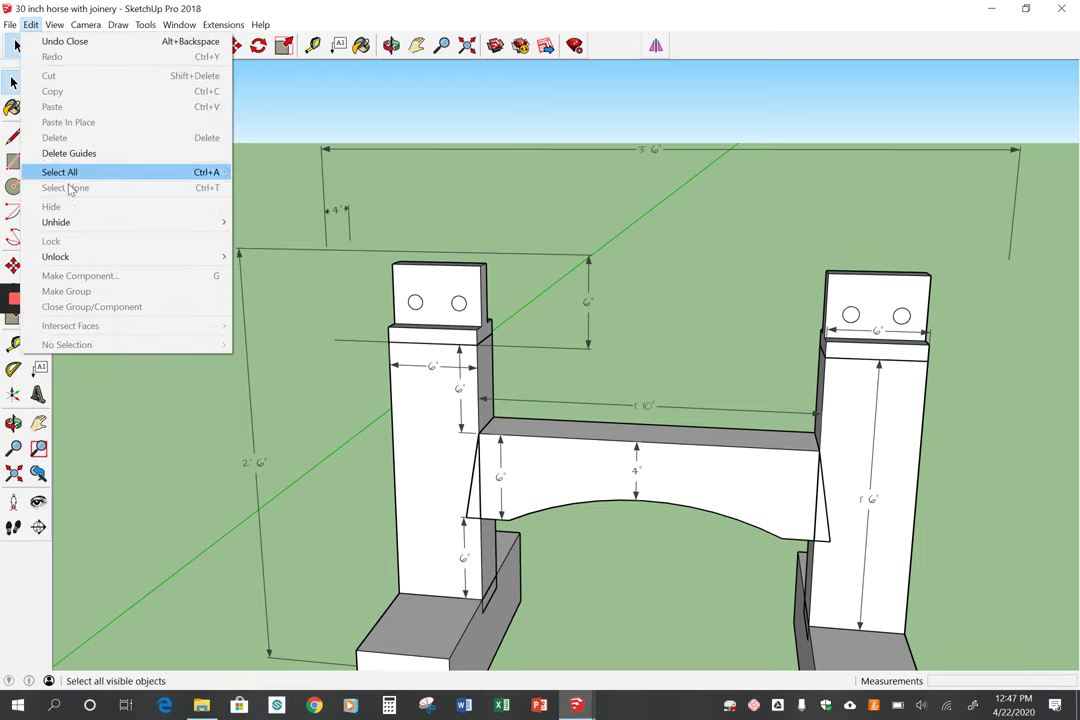
mouse_move(68, 224)
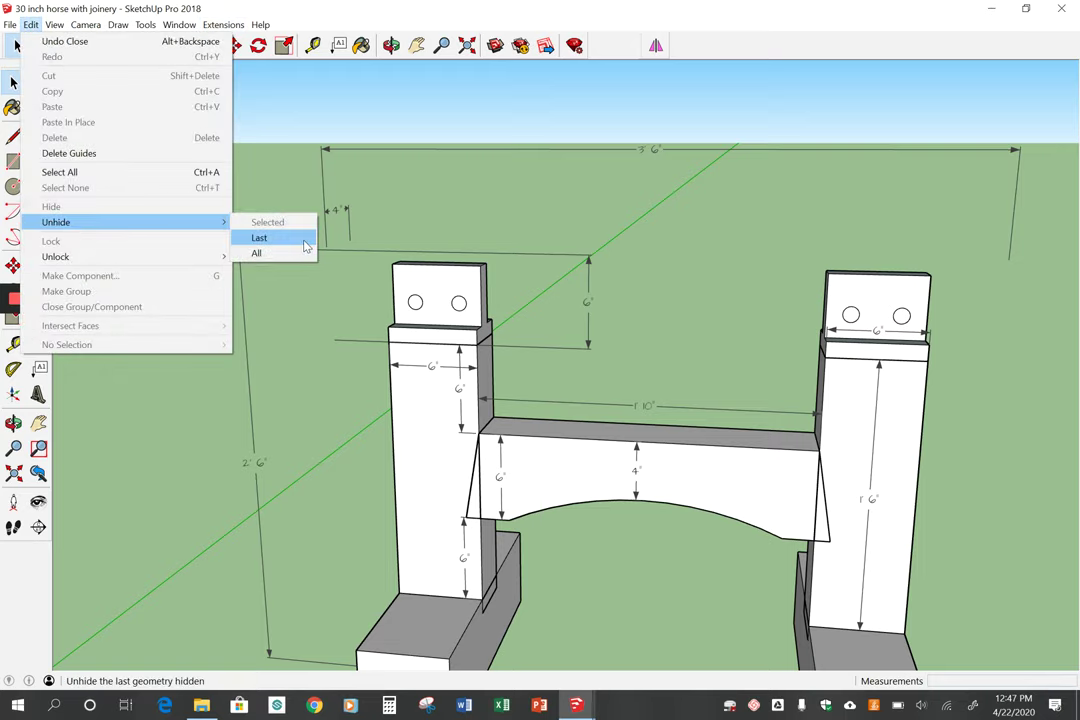
click(259, 238)
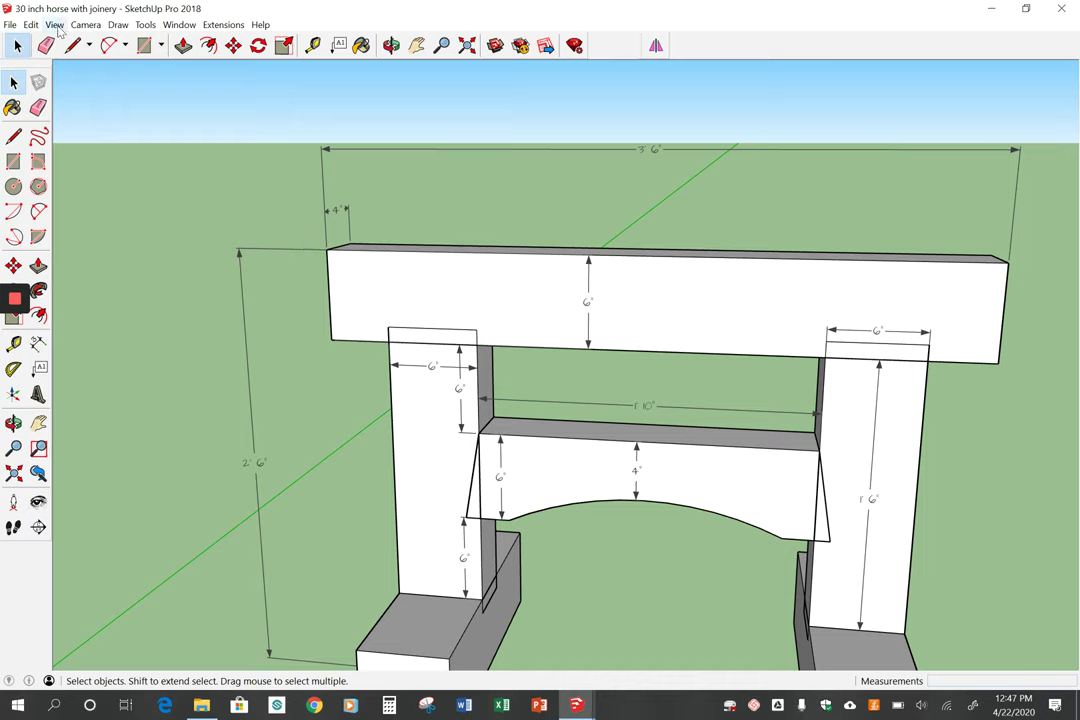
Toggle X-ray on to check the joinery, then off so the sawhorse renders solid.
click(54, 24)
mouse_move(110, 222)
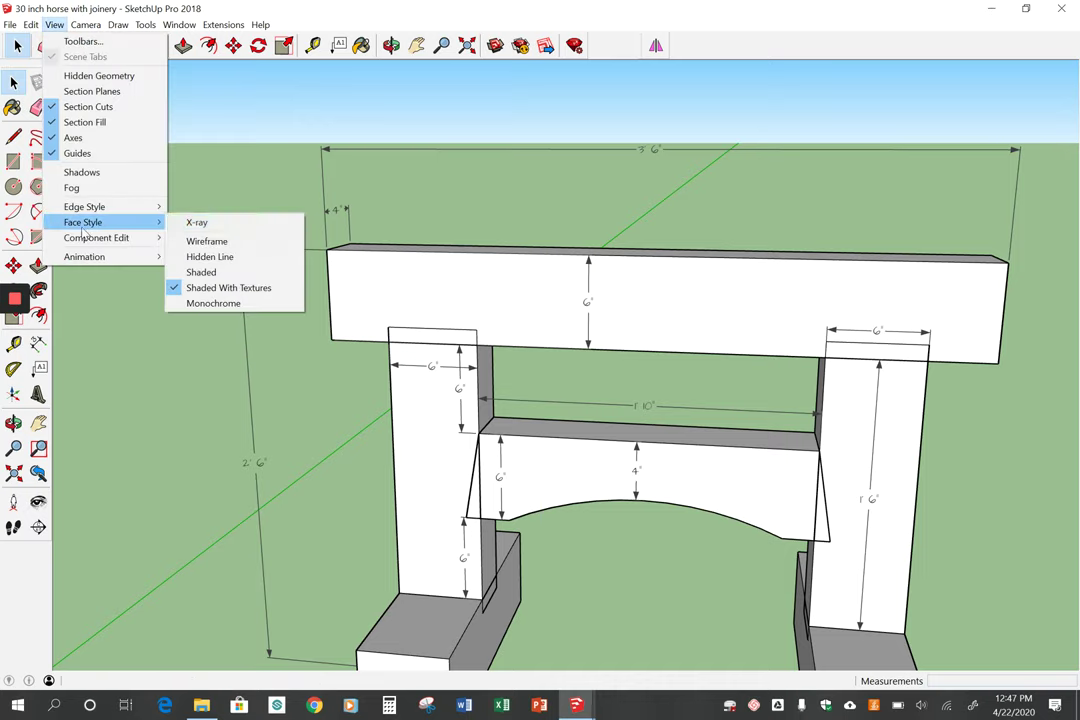
click(195, 223)
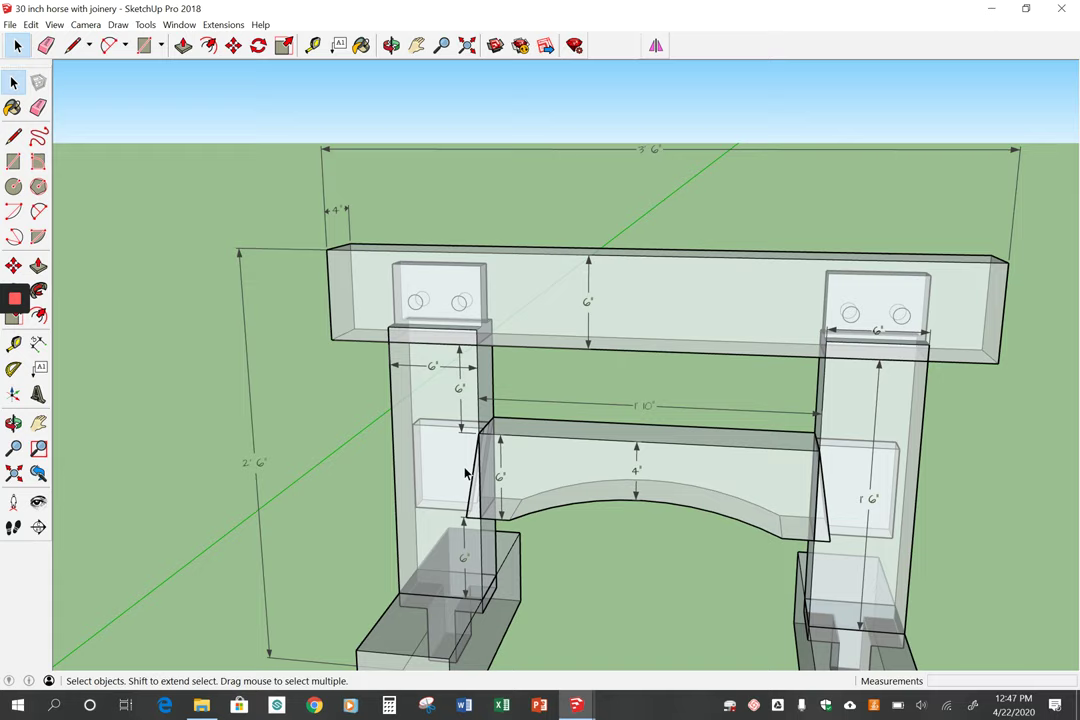
scroll(838, 480, down, 3)
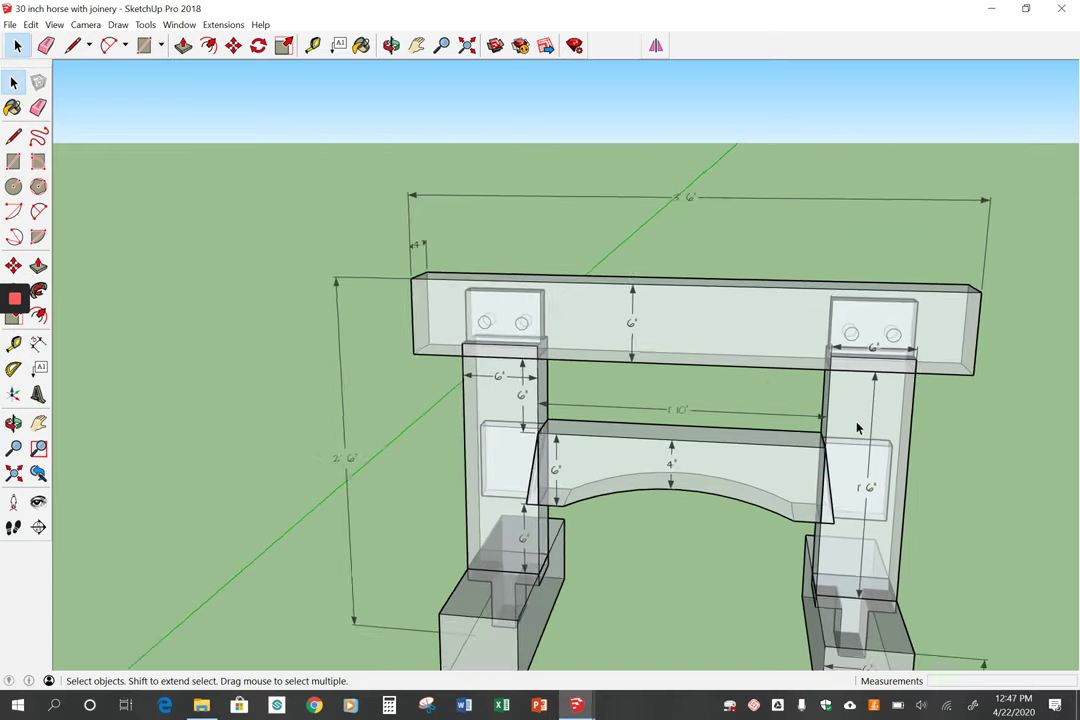
middle_drag(627, 579, 628, 628)
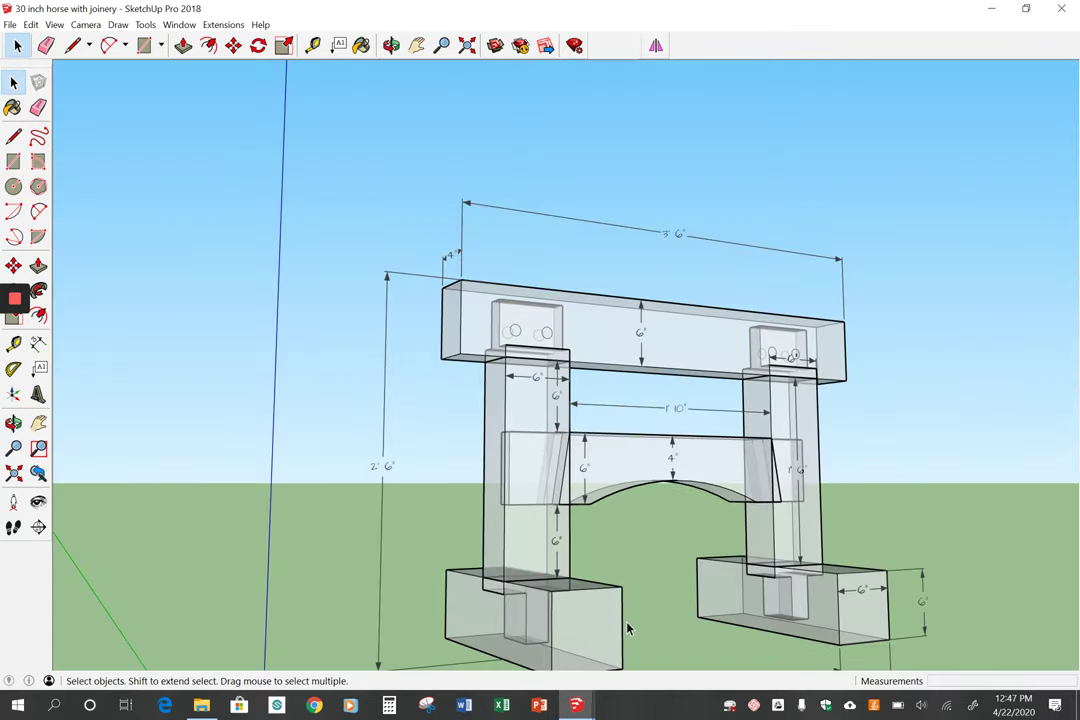
click(31, 24)
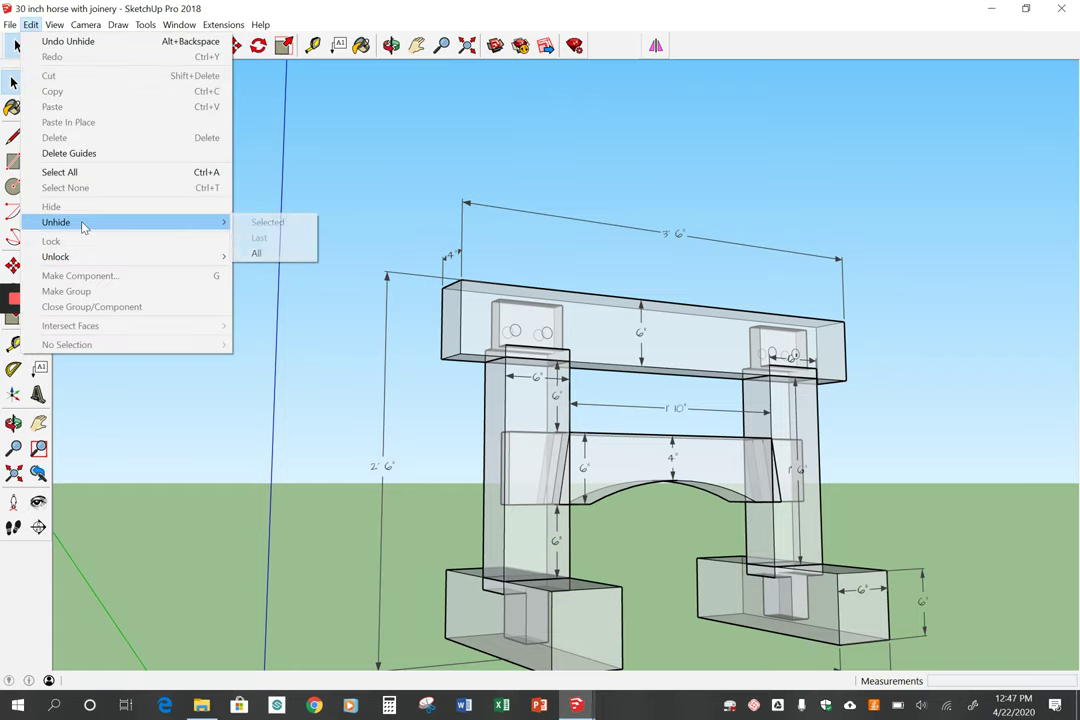
mouse_move(58, 28)
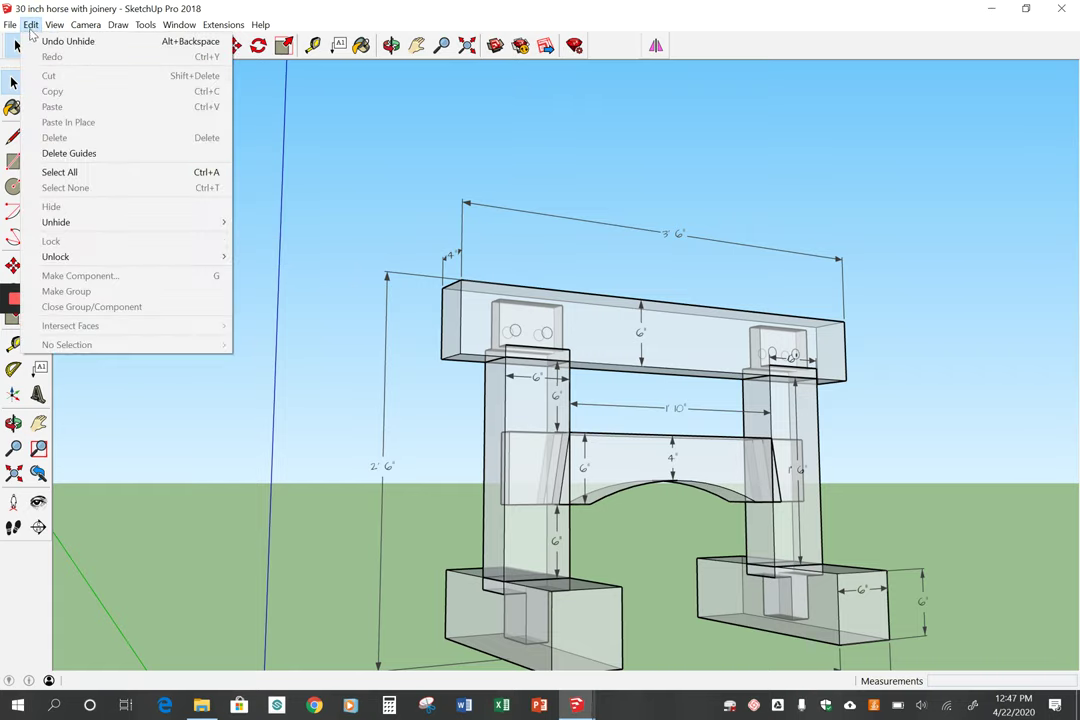
mouse_move(100, 222)
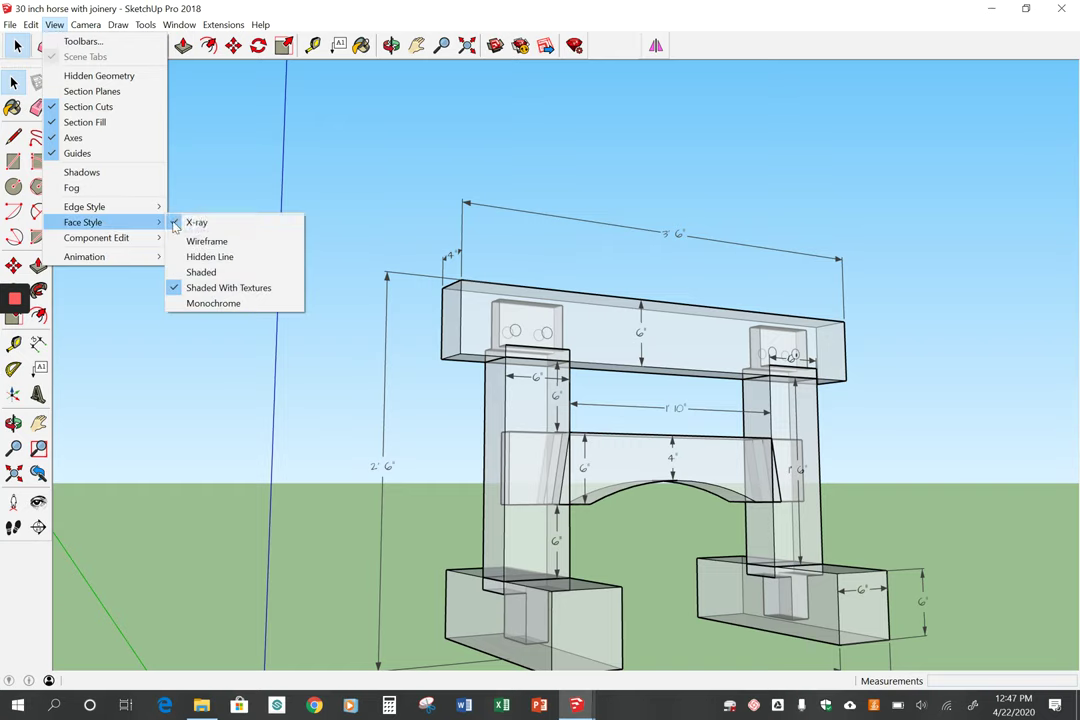
click(192, 222)
scroll(561, 428, down, 2)
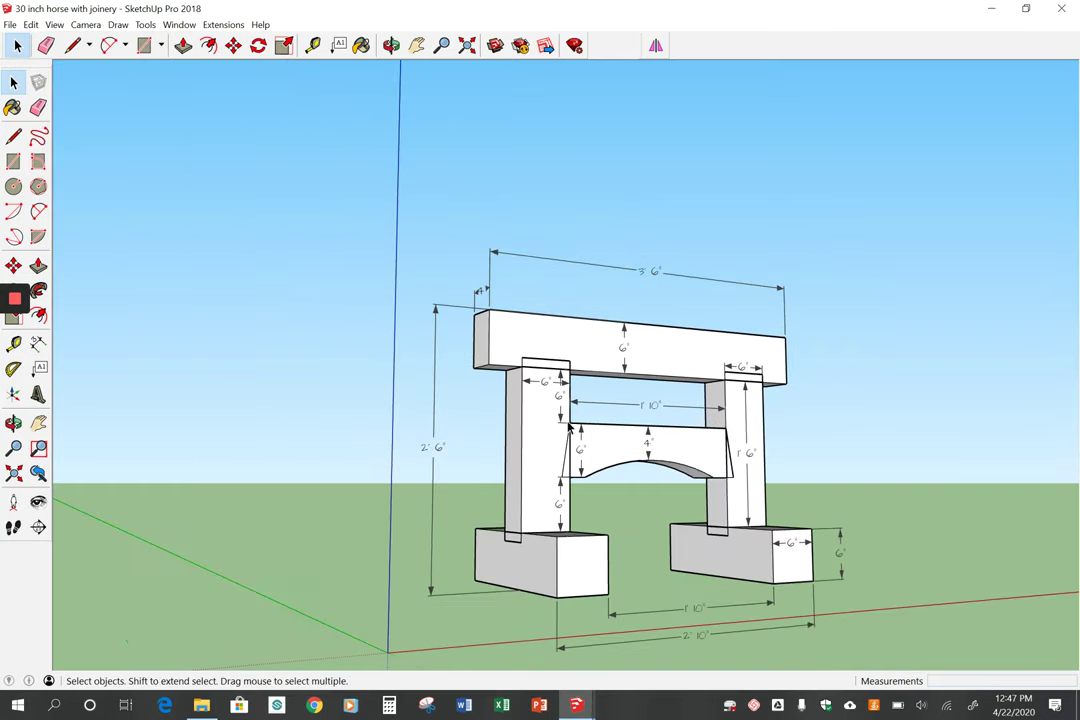
Hide the left foot block with Edit > Hide.
click(548, 575)
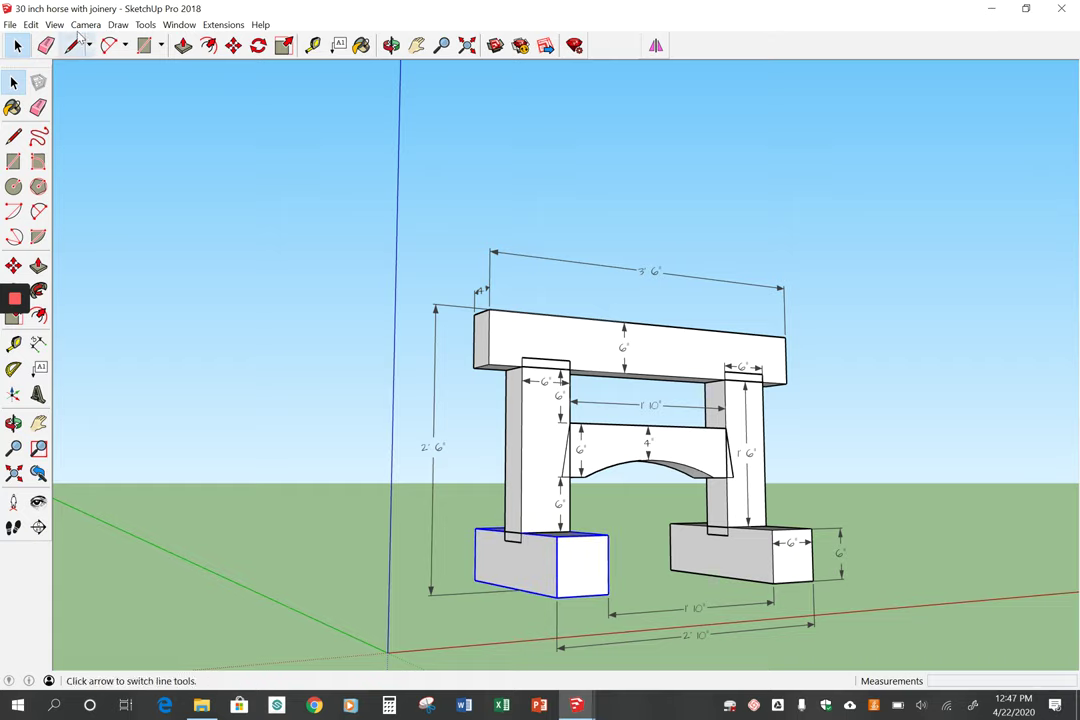
click(32, 25)
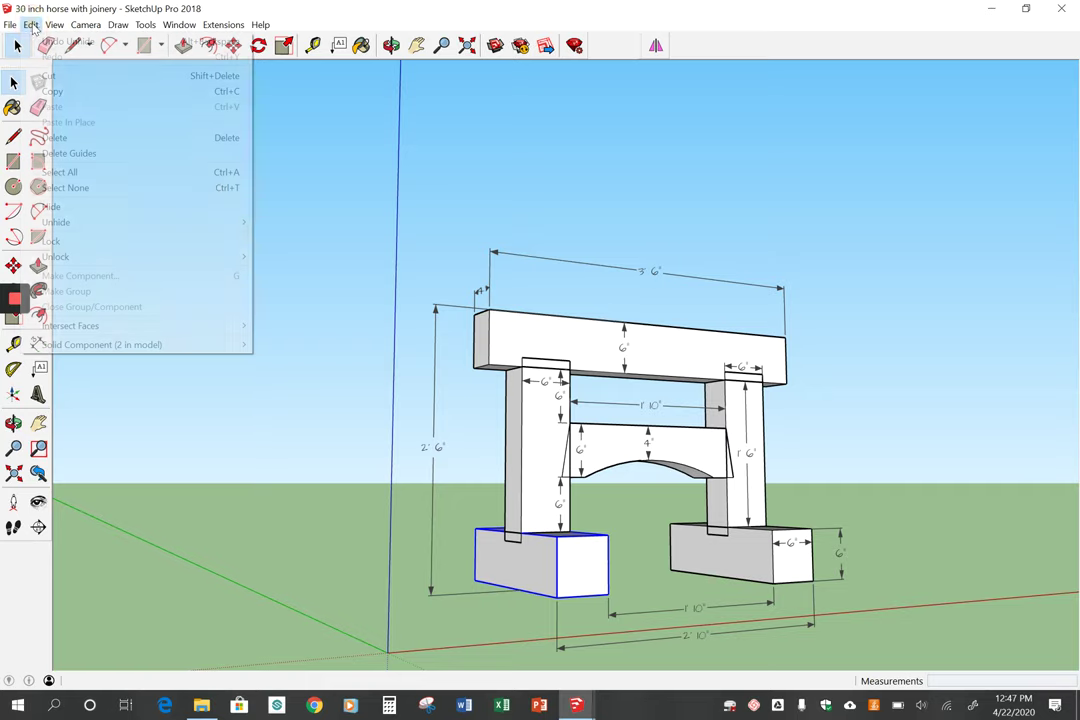
click(79, 212)
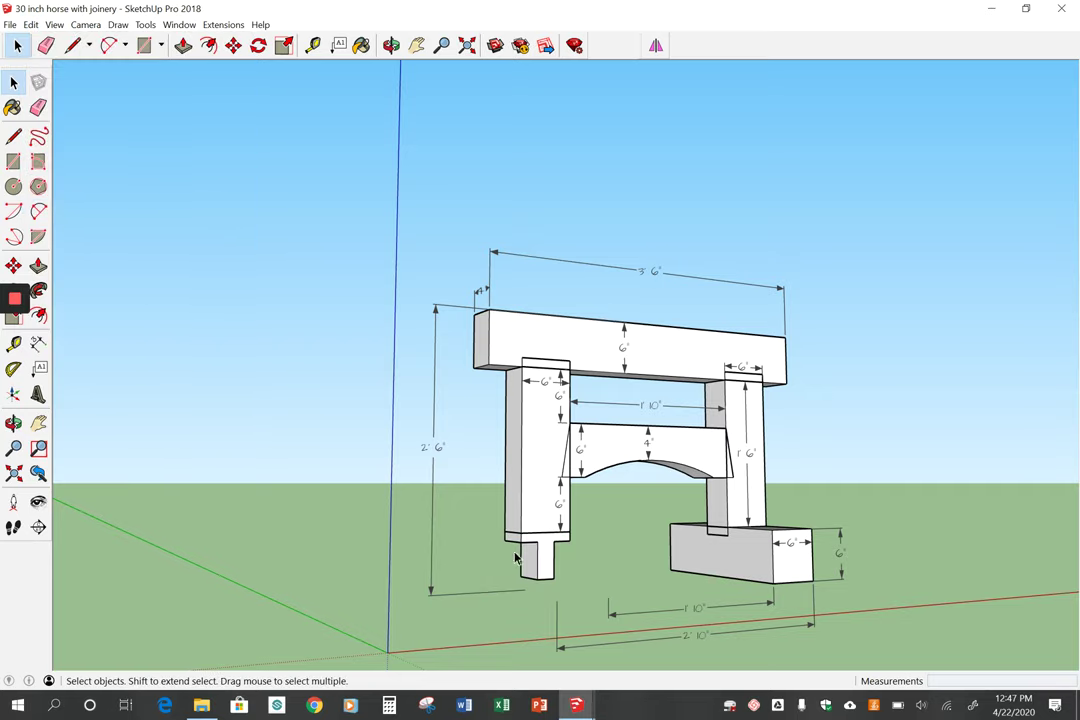
scroll(528, 567, up, 6)
Open the left leg component and select its bottom tenon.
middle_drag(625, 547, 690, 506)
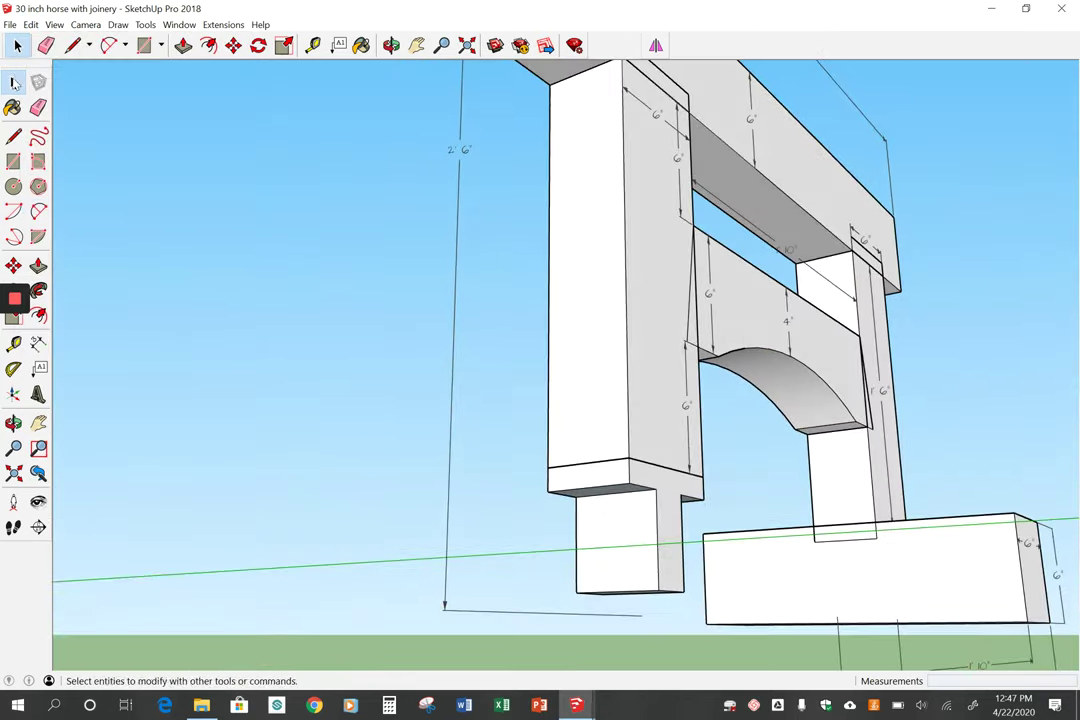
click(634, 531)
double_click(634, 531)
click(634, 531)
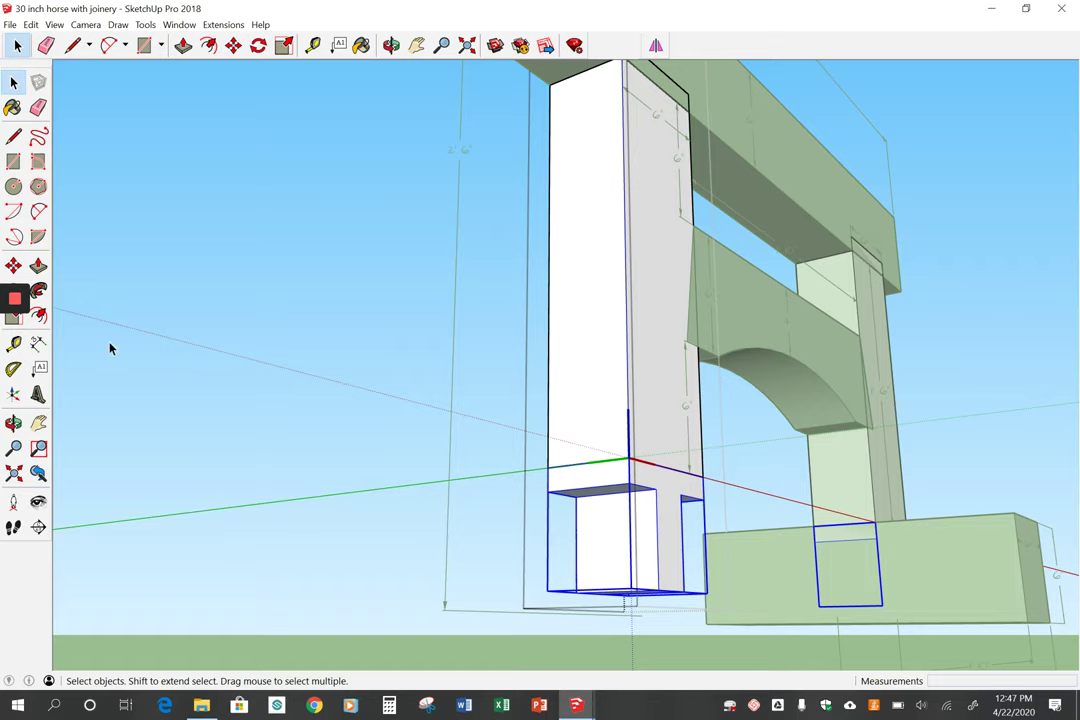
Use the TF Peg Tool to place the first peg hole 1.25", 1.5" from the tenon corner.
click(220, 26)
mouse_move(240, 41)
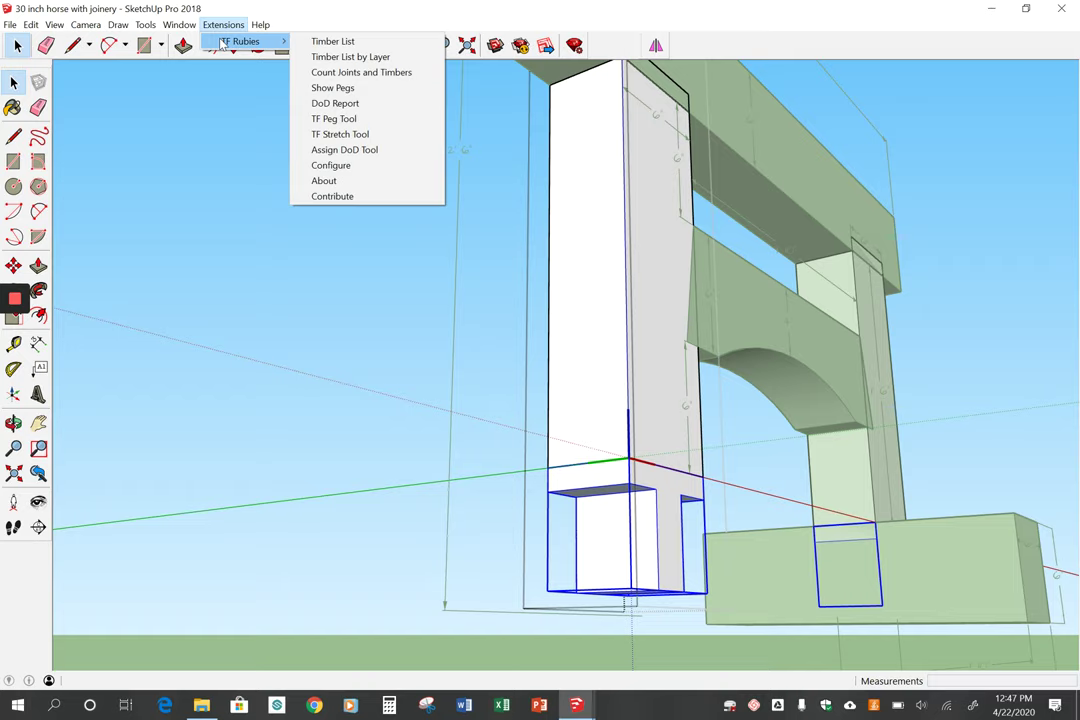
click(340, 122)
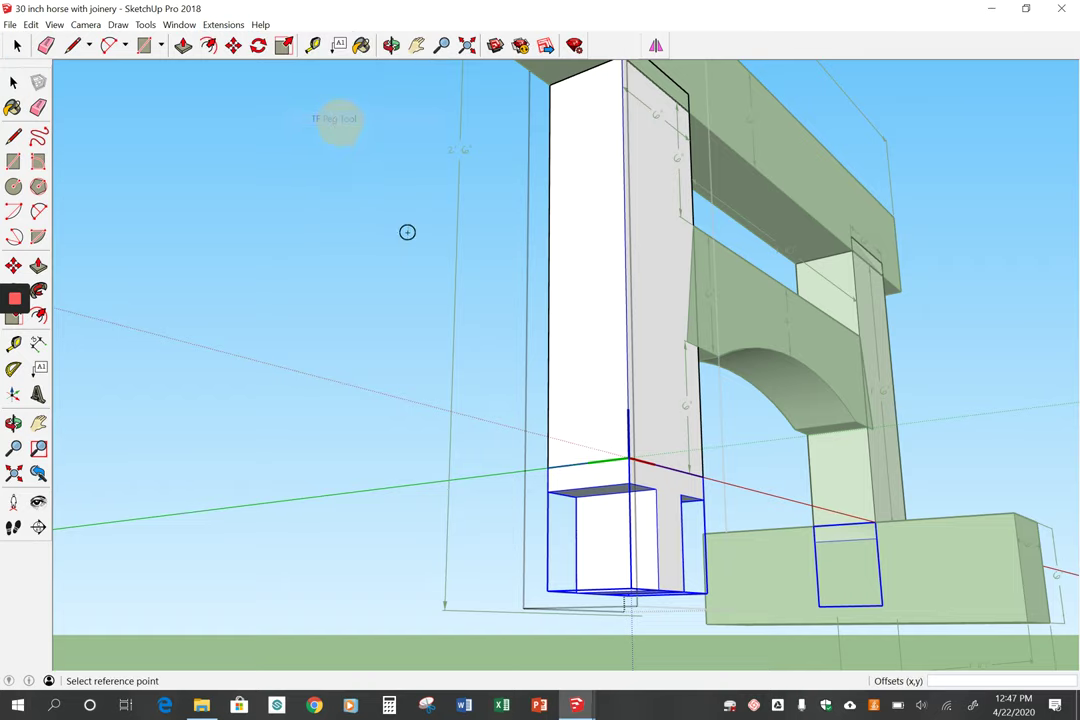
click(655, 490)
click(657, 488)
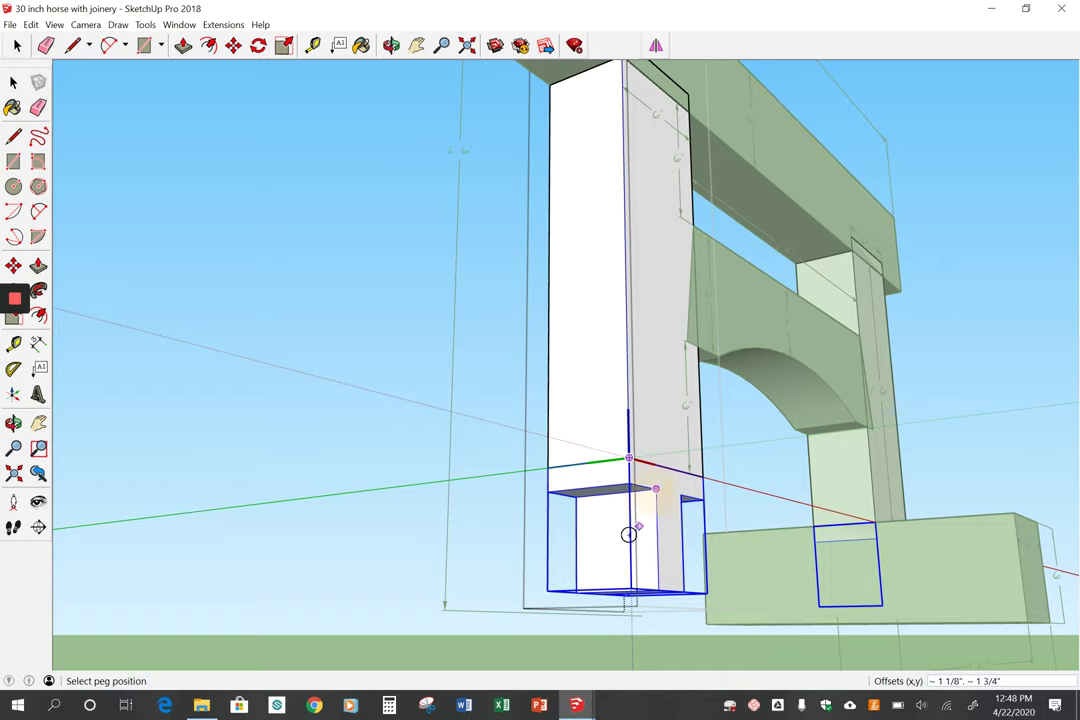
click(612, 541)
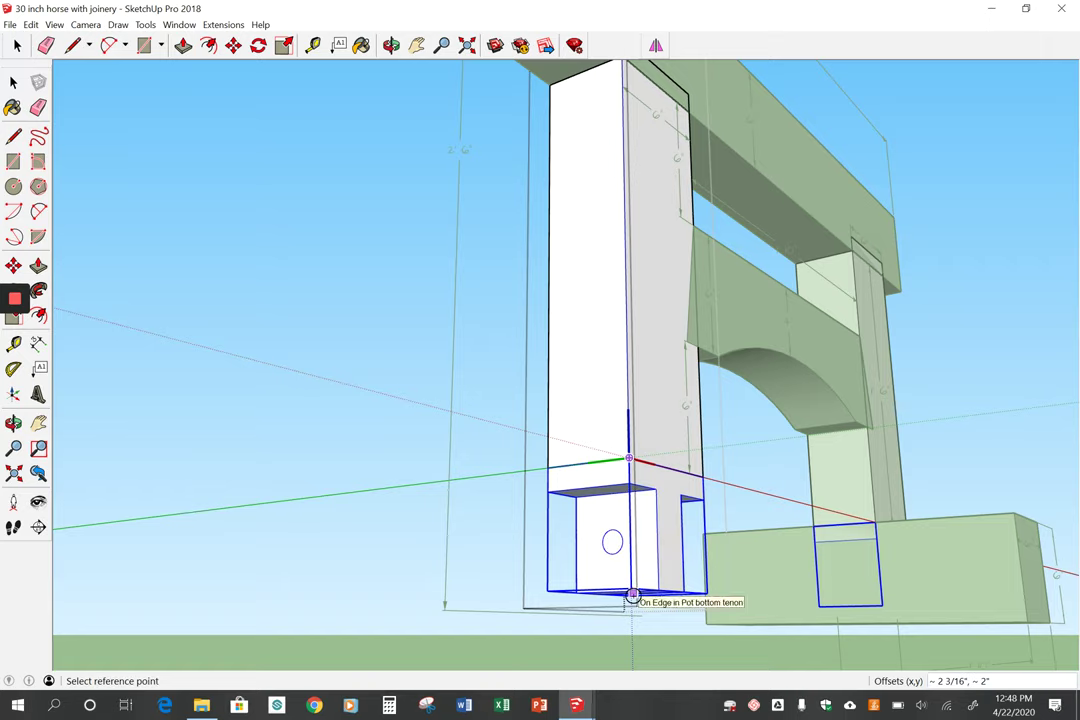
text(1.25",1.5)
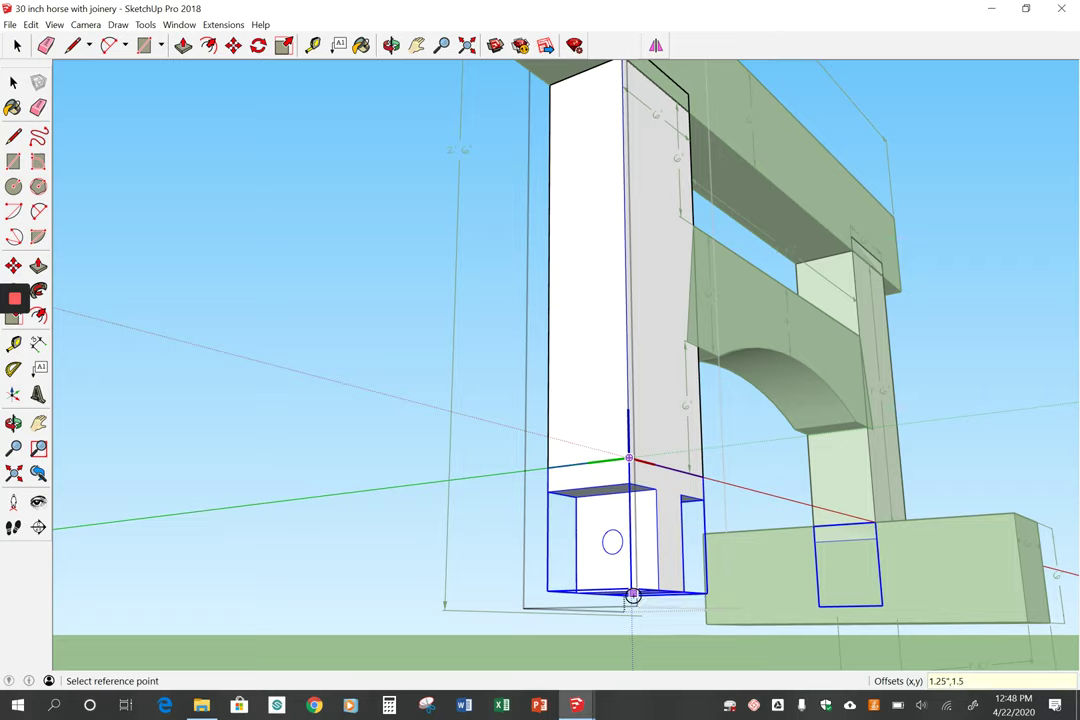
key(Return)
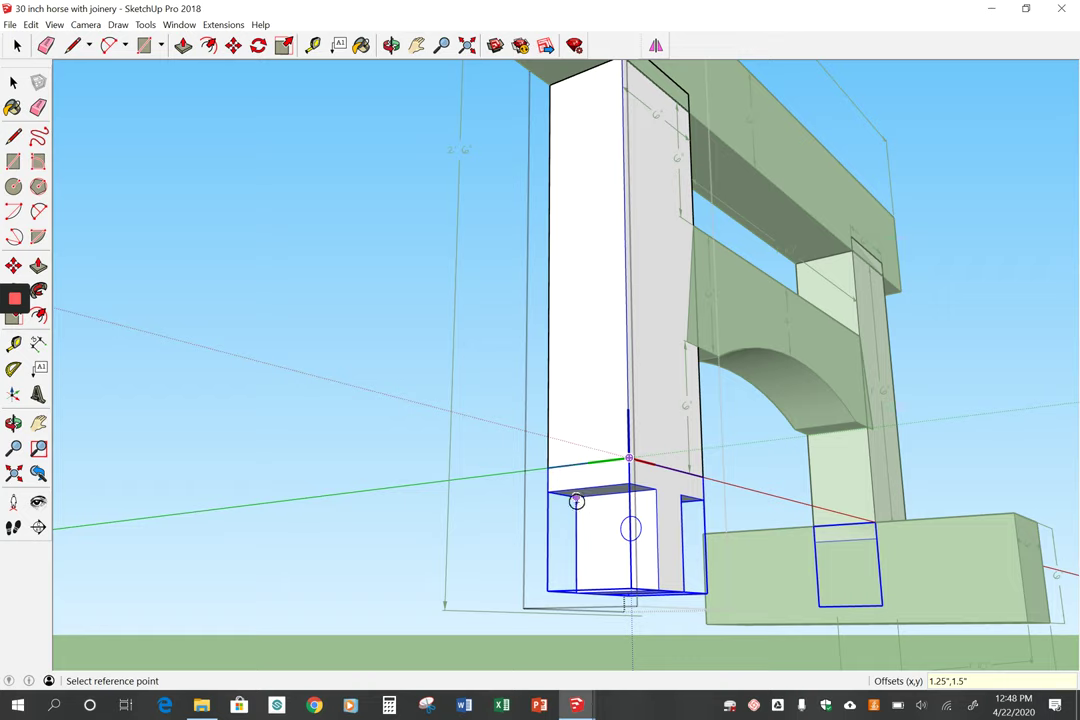
Place the second peg hole, referenced from the tenon's top-left corner, with the same offsets.
click(576, 499)
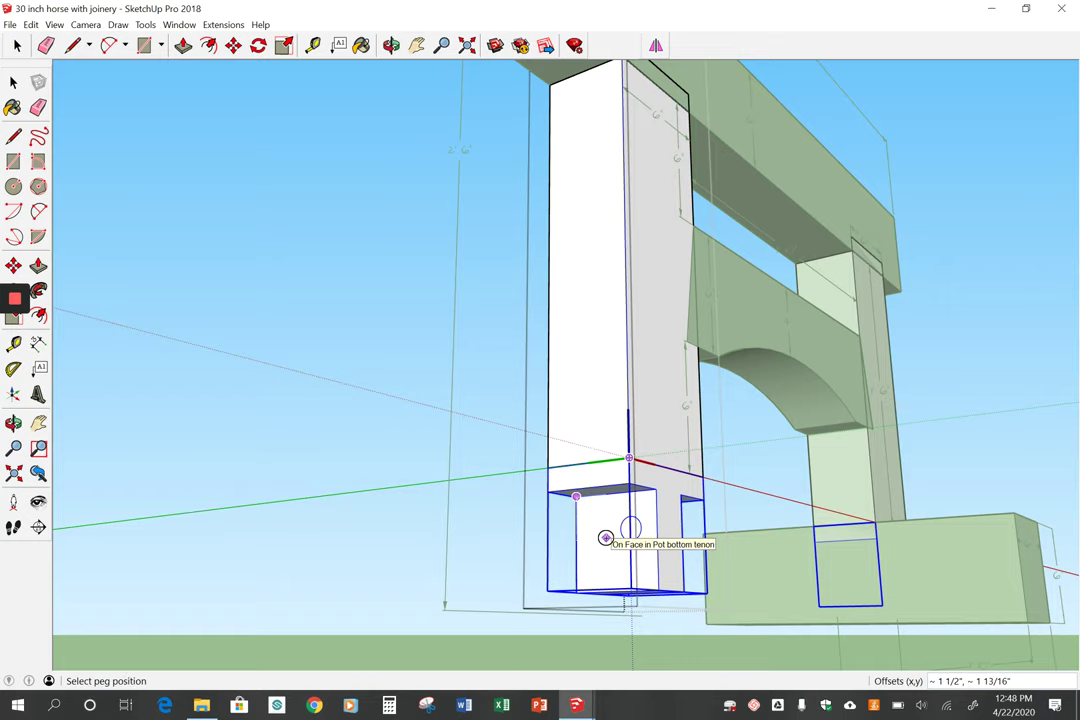
click(605, 538)
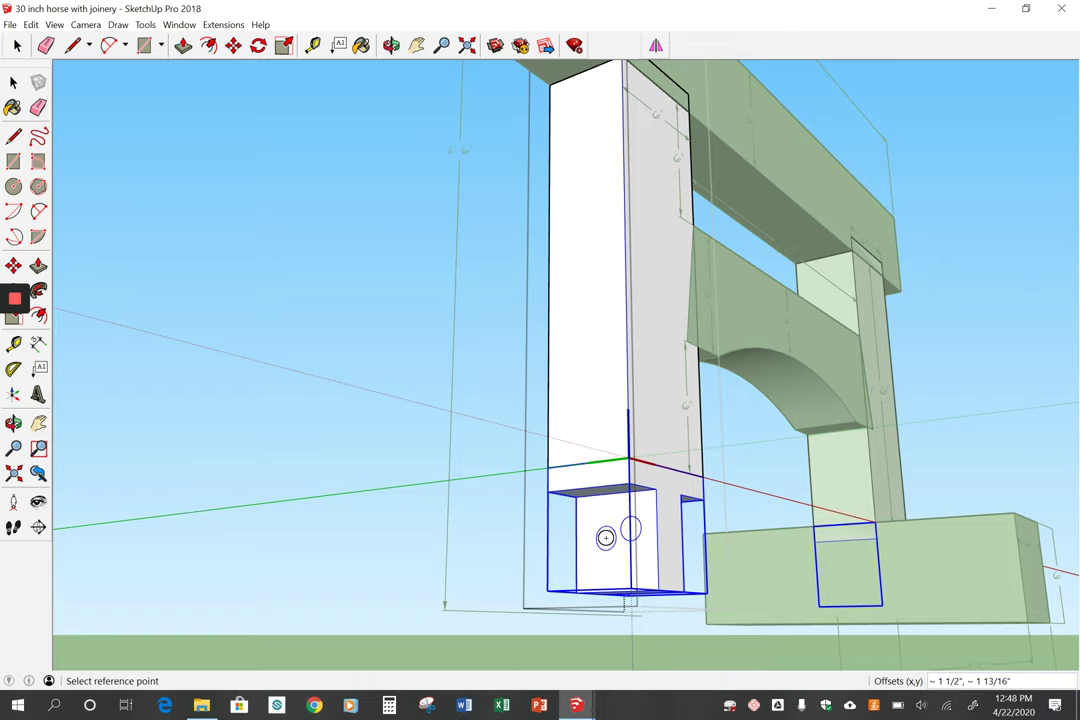
text(1.25",1.5)
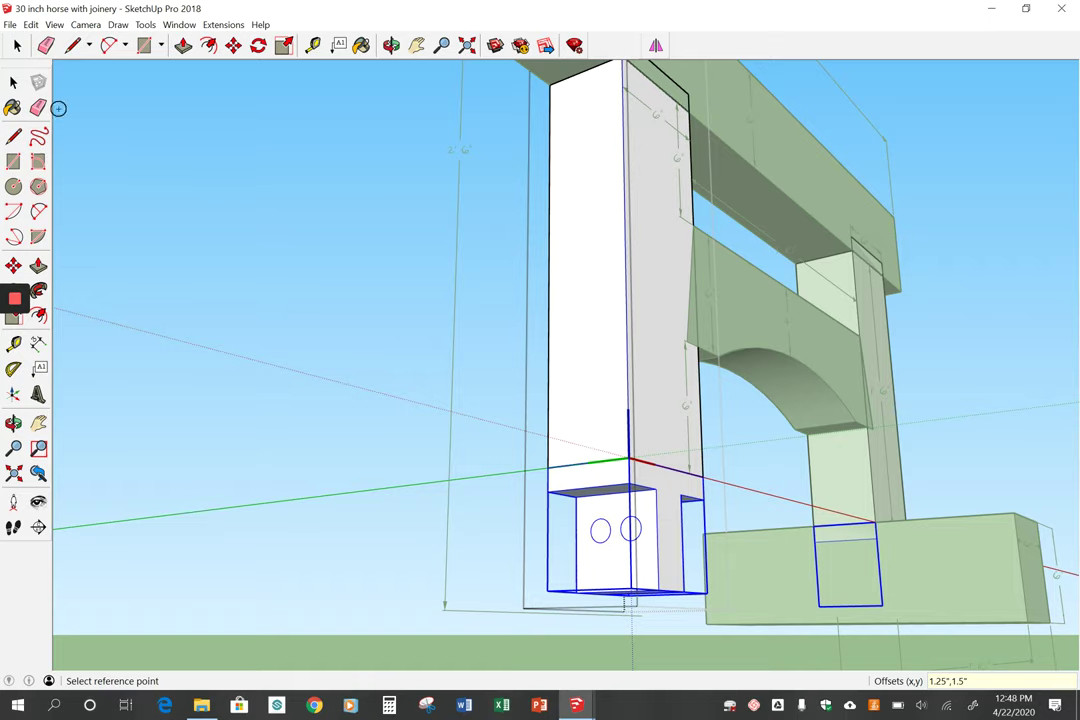
Exit the peg tool and turn X-ray on to inspect the legs, then turn it off.
click(15, 82)
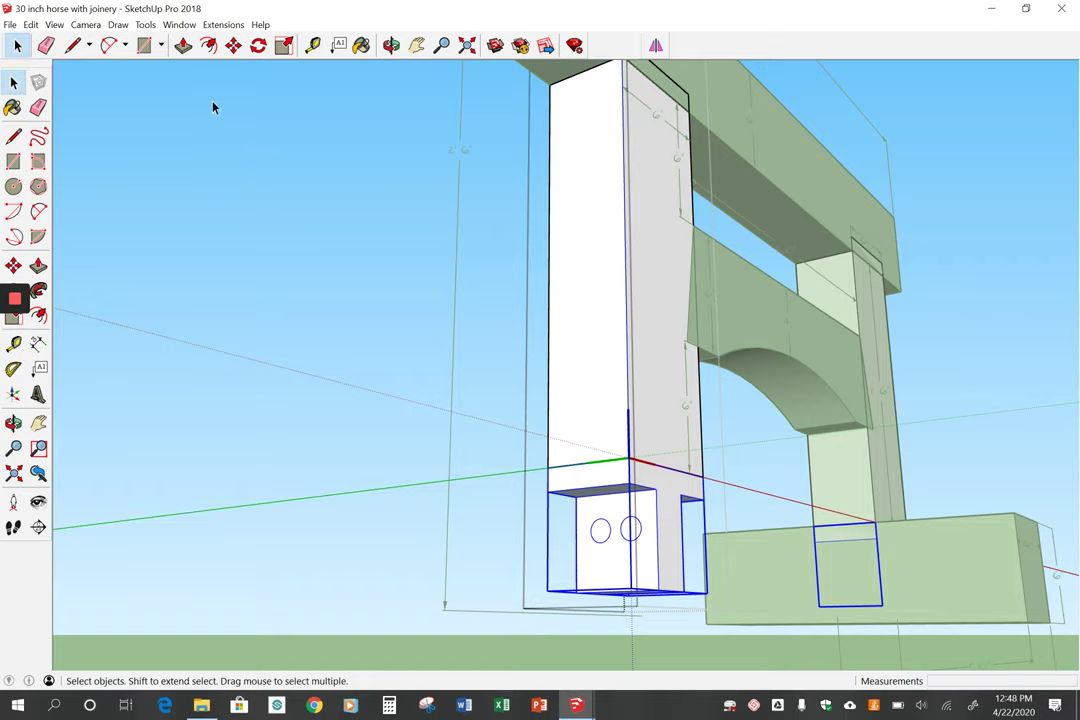
click(56, 25)
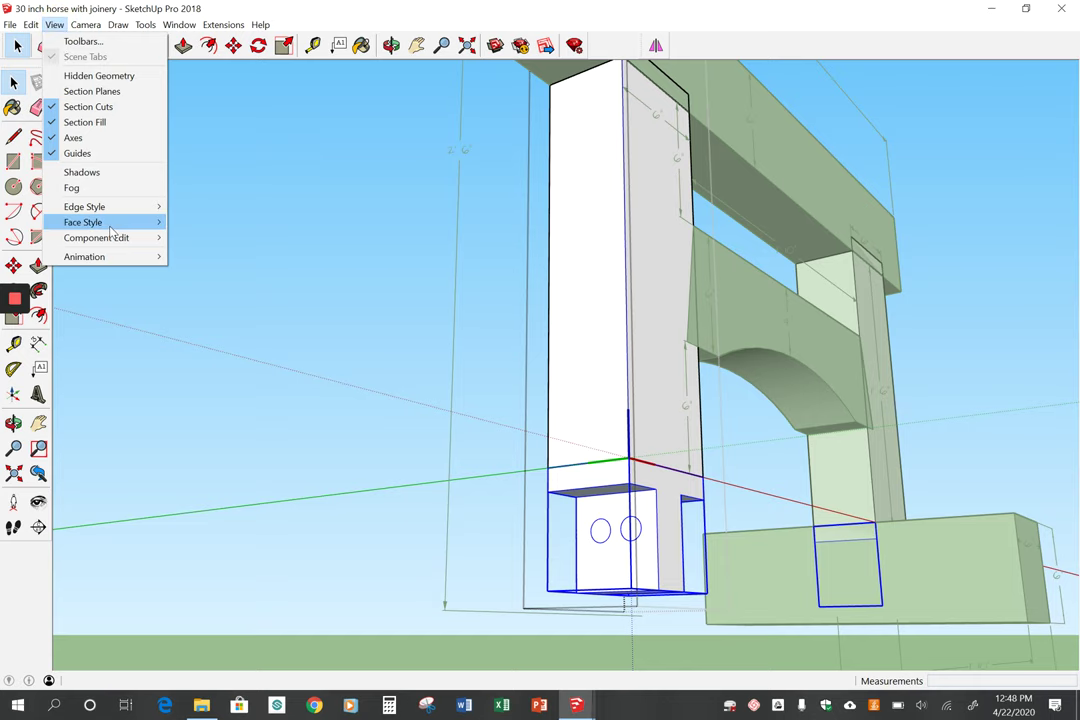
mouse_move(100, 221)
click(205, 224)
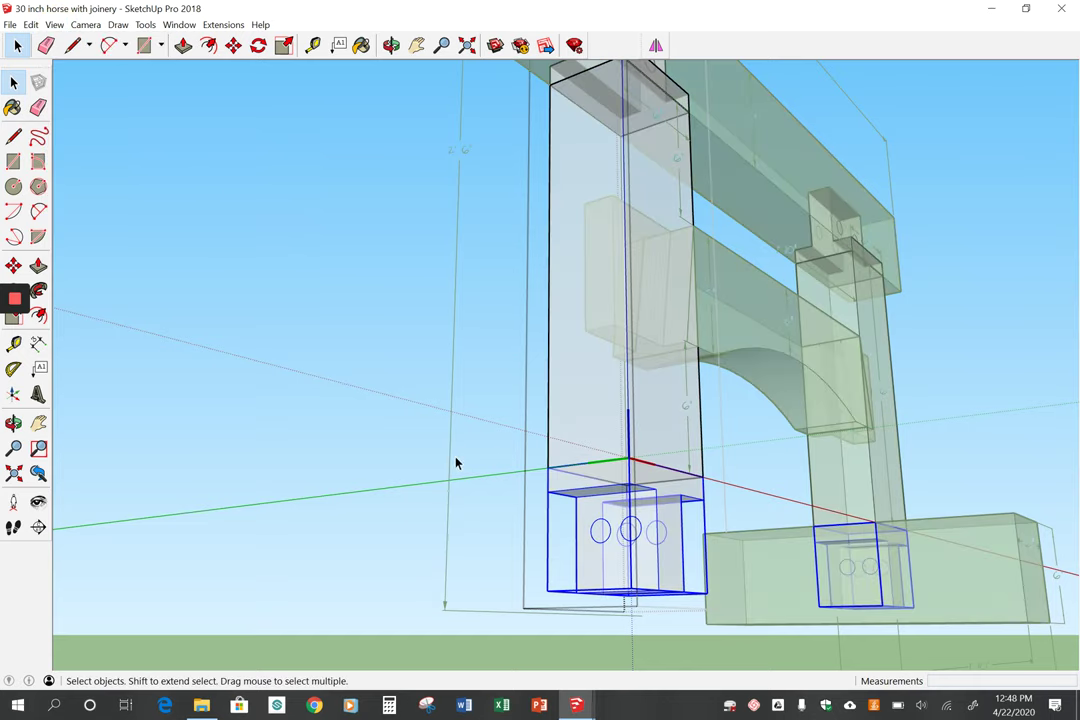
middle_drag(148, 174, 180, 150)
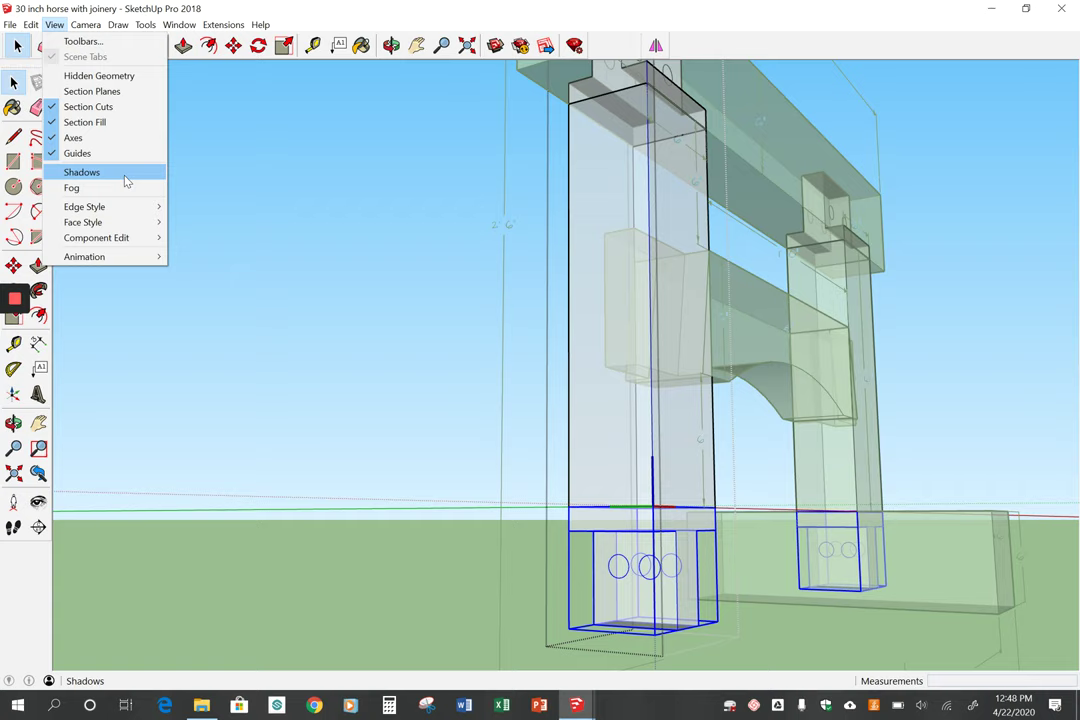
mouse_move(130, 222)
click(182, 224)
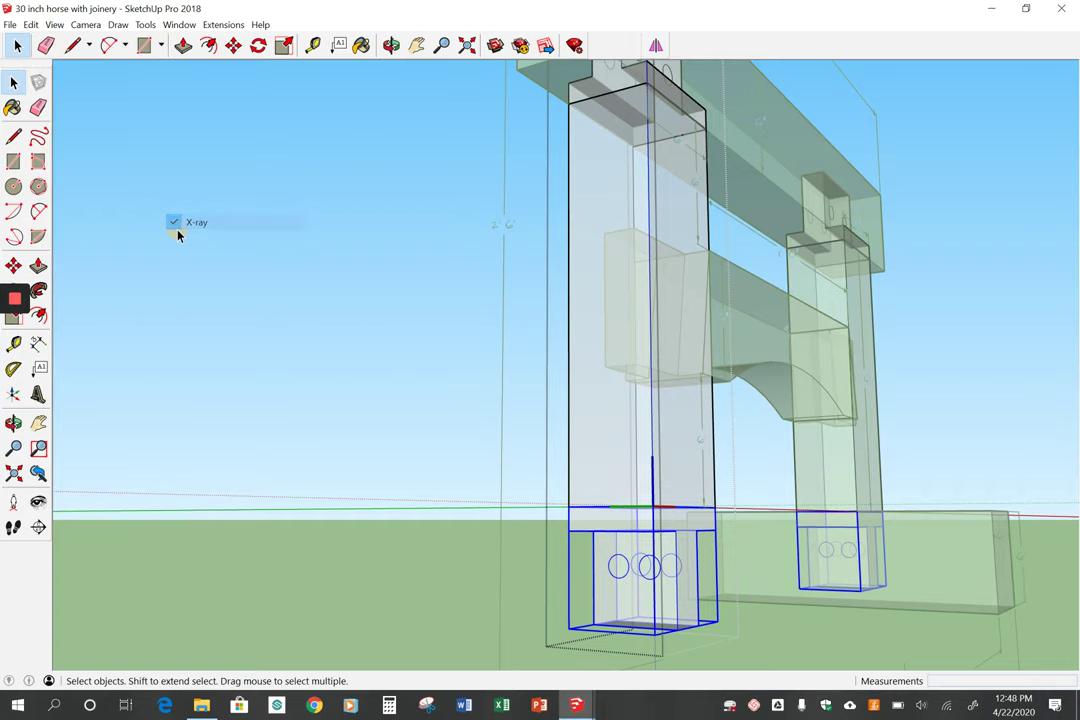
Unhide the last hidden part, the left foot block, and zoom out.
click(31, 24)
mouse_move(164, 224)
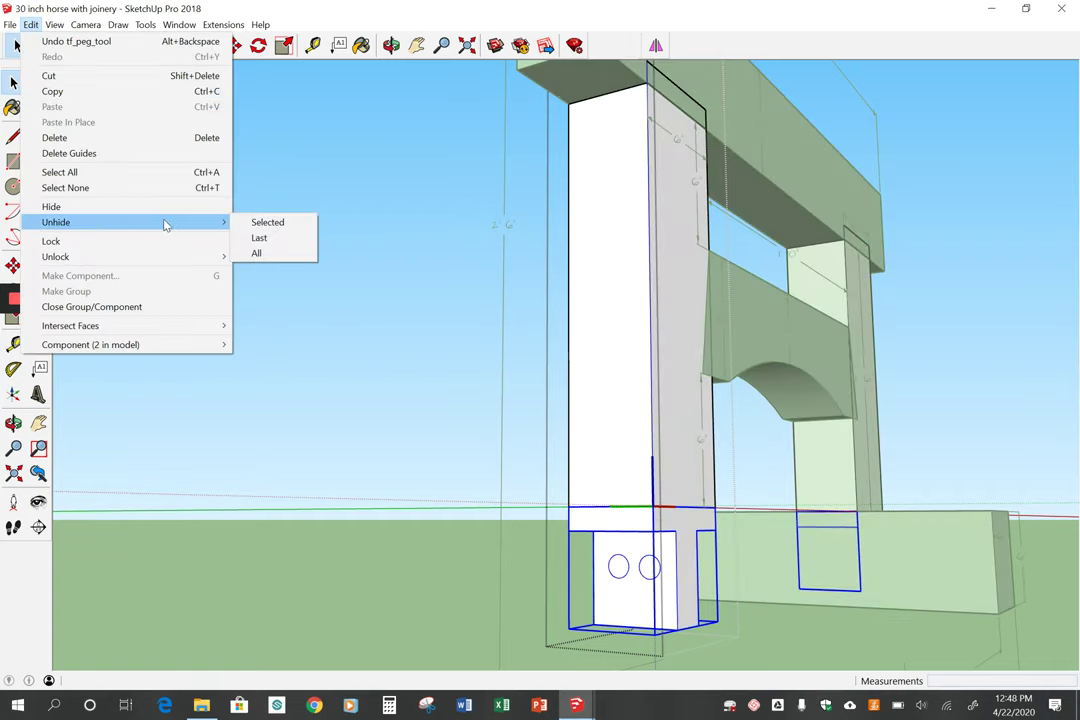
click(259, 240)
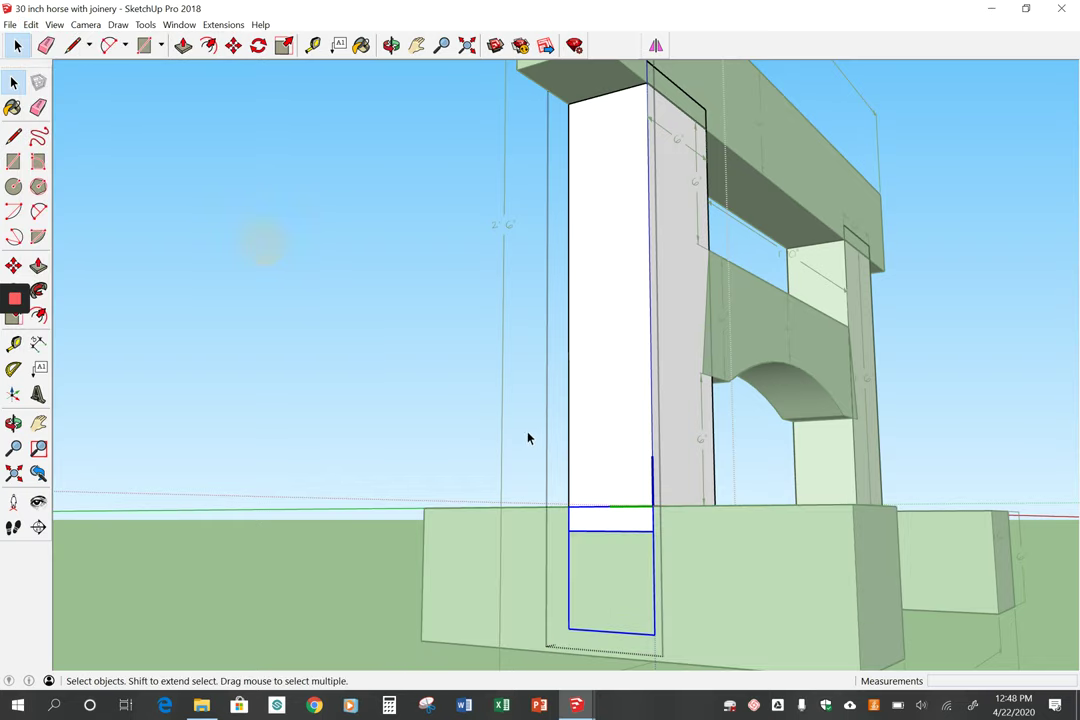
scroll(462, 337, down, 5)
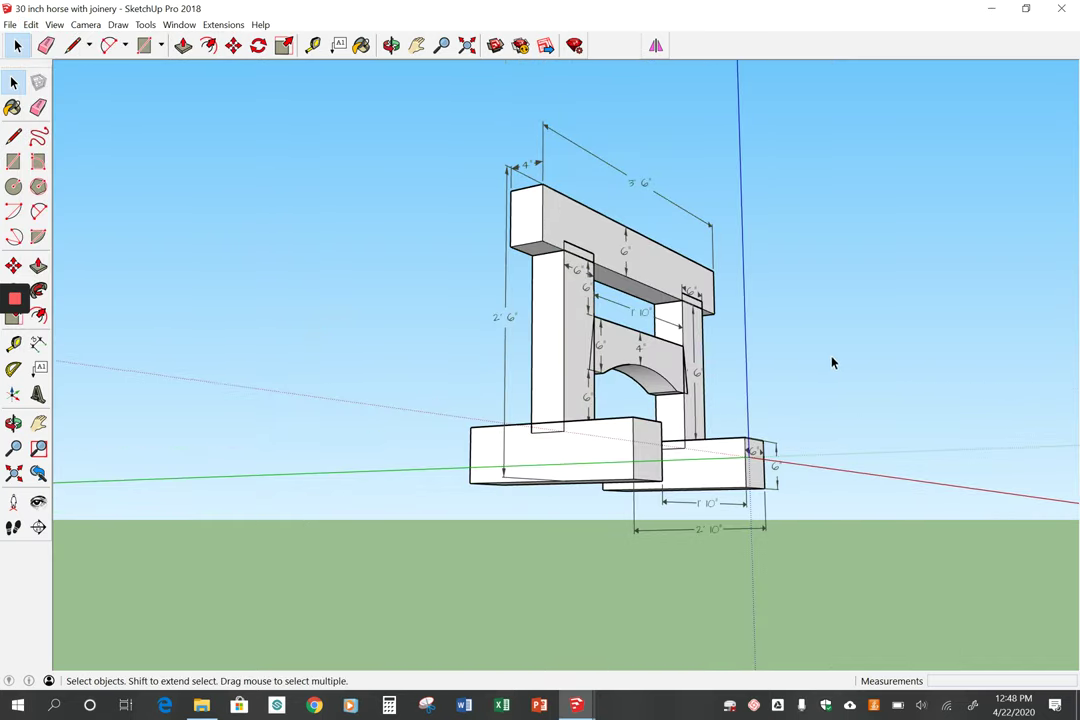
Orbit to a near head-on view and hide the left leg.
middle_drag(832, 361, 278, 436)
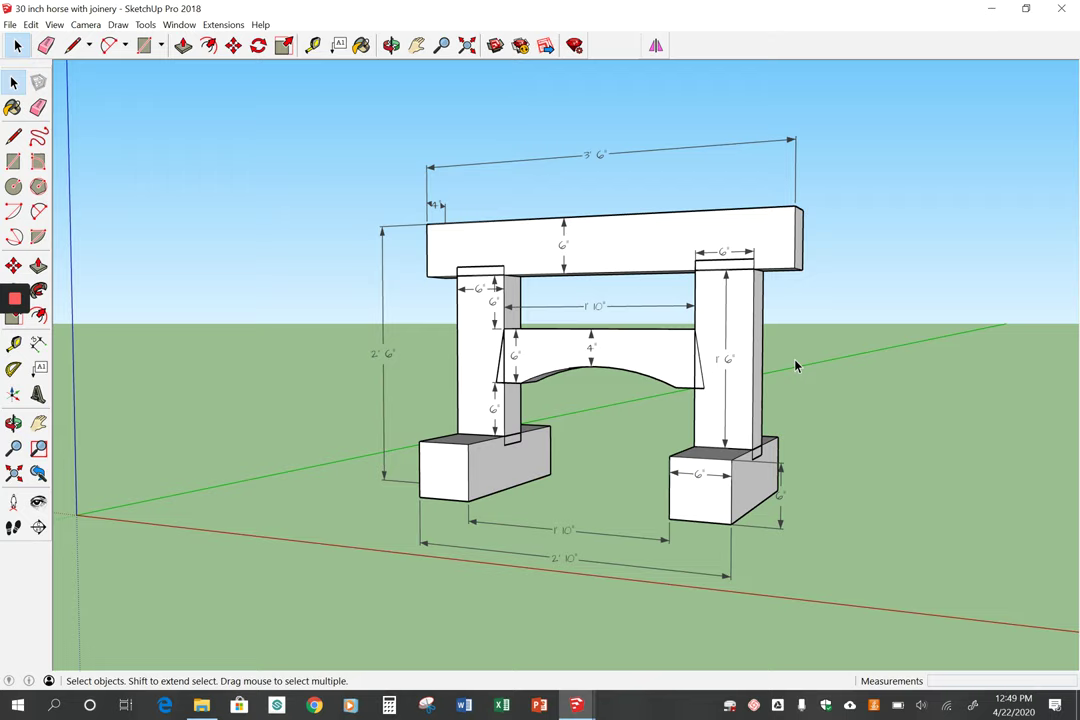
middle_drag(711, 383, 960, 372)
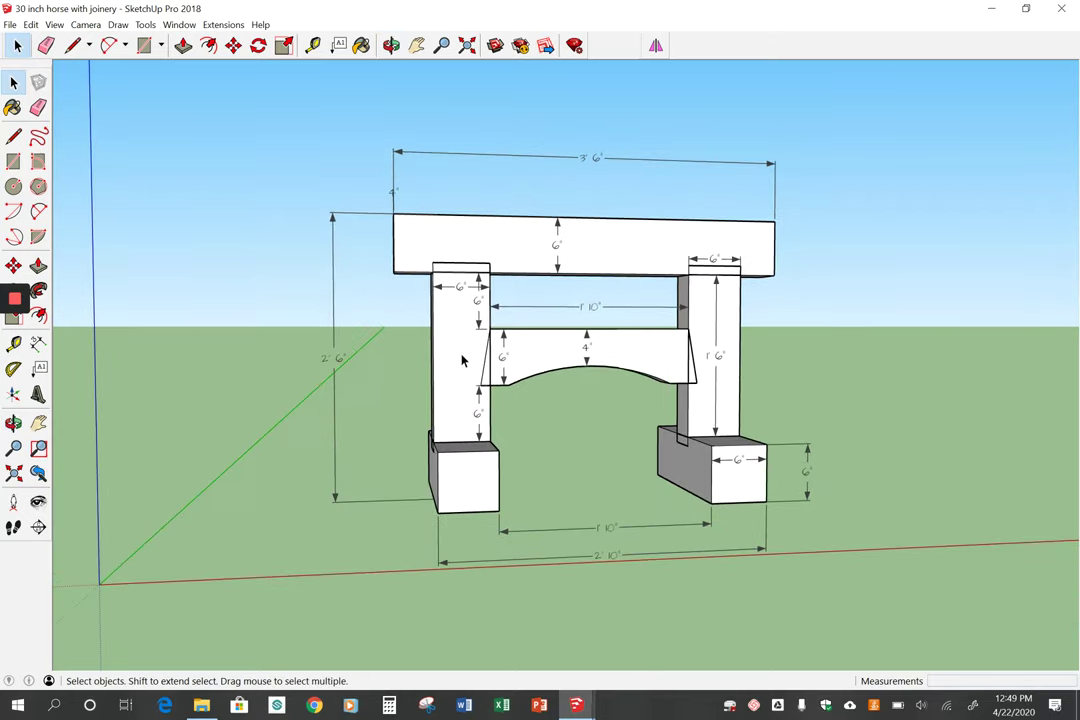
middle_drag(465, 300, 525, 357)
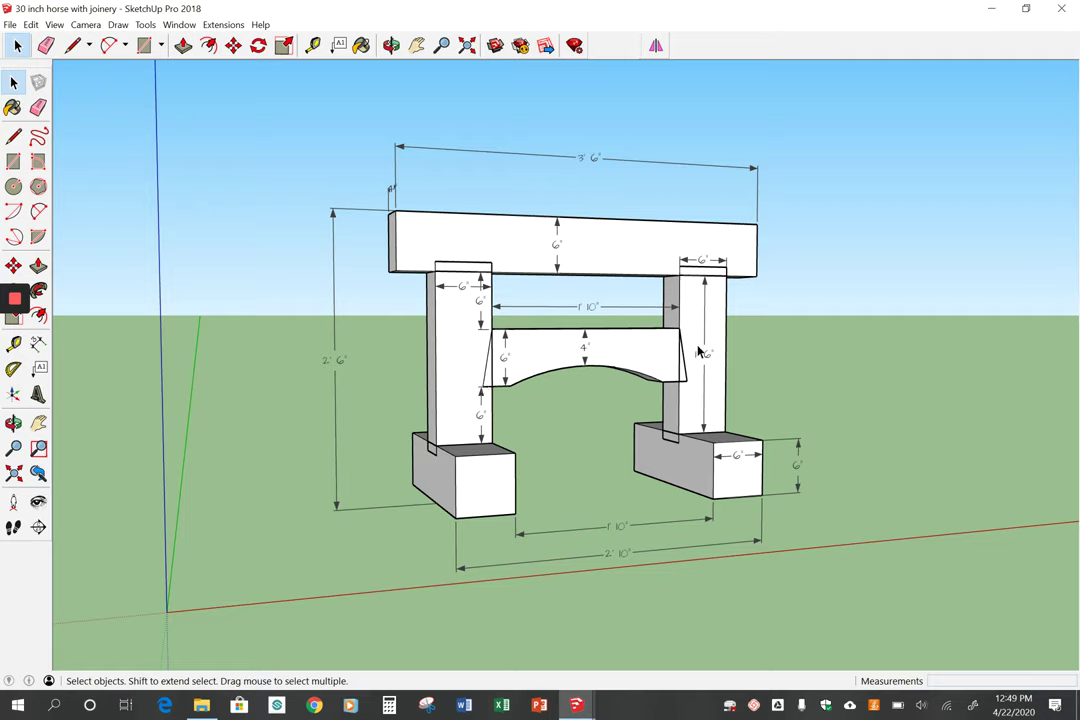
click(458, 352)
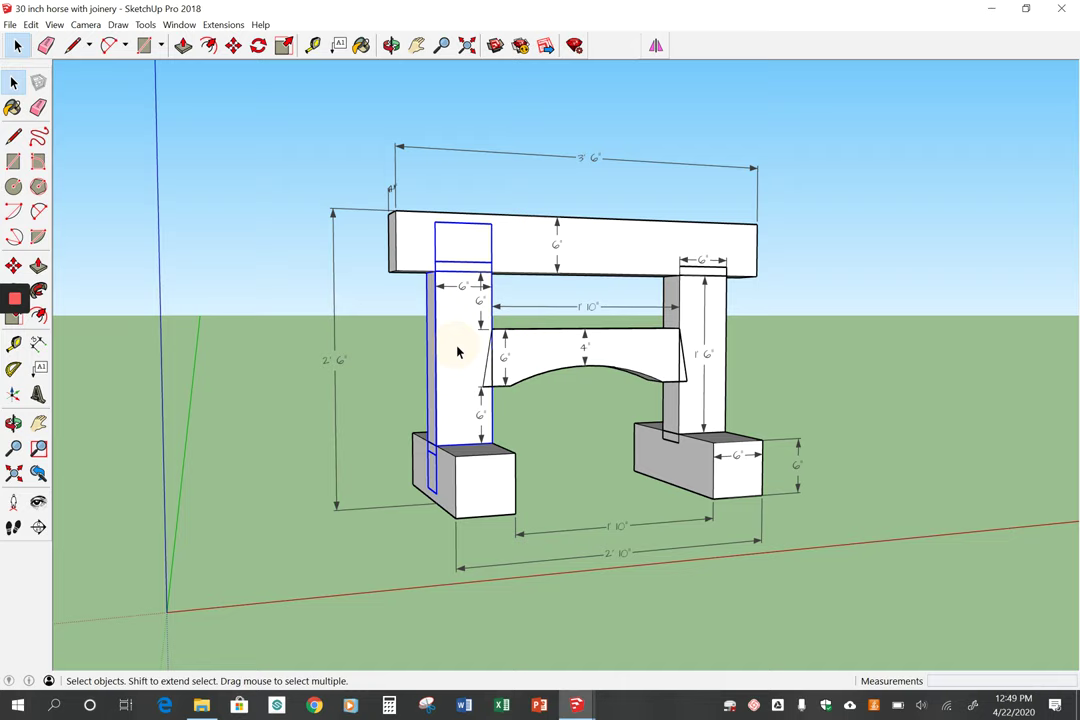
click(31, 24)
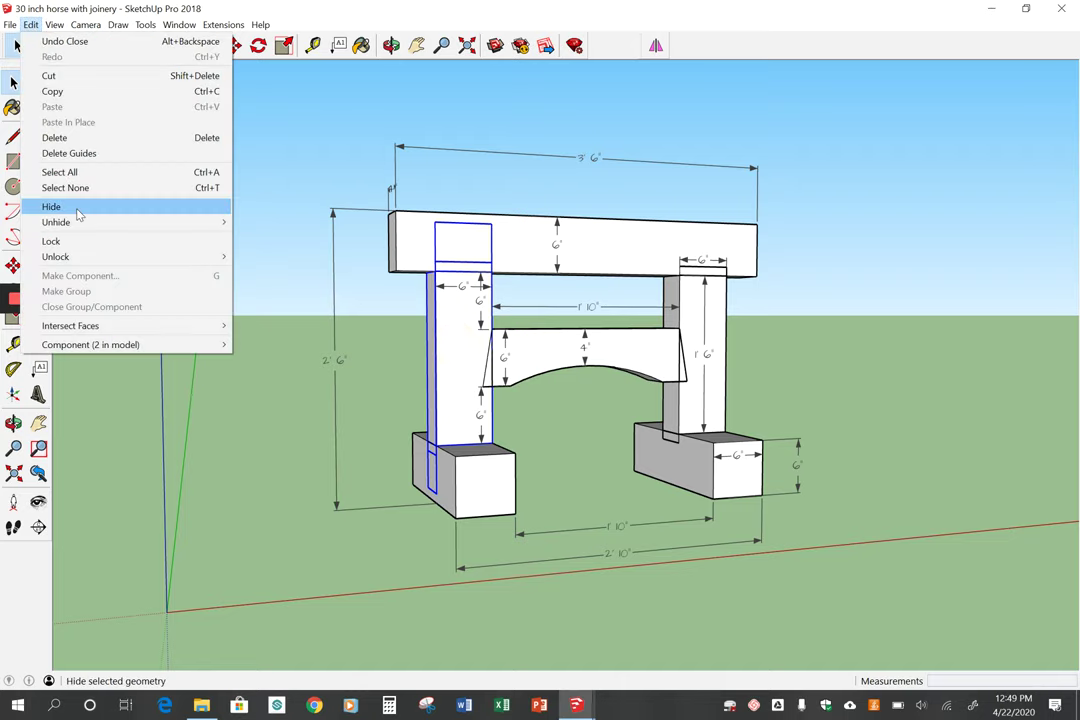
click(78, 208)
Zoom in, open the stretcher for editing, and select its left tenon, orbiting around it.
scroll(495, 345, up, 2)
scroll(495, 345, up, 4)
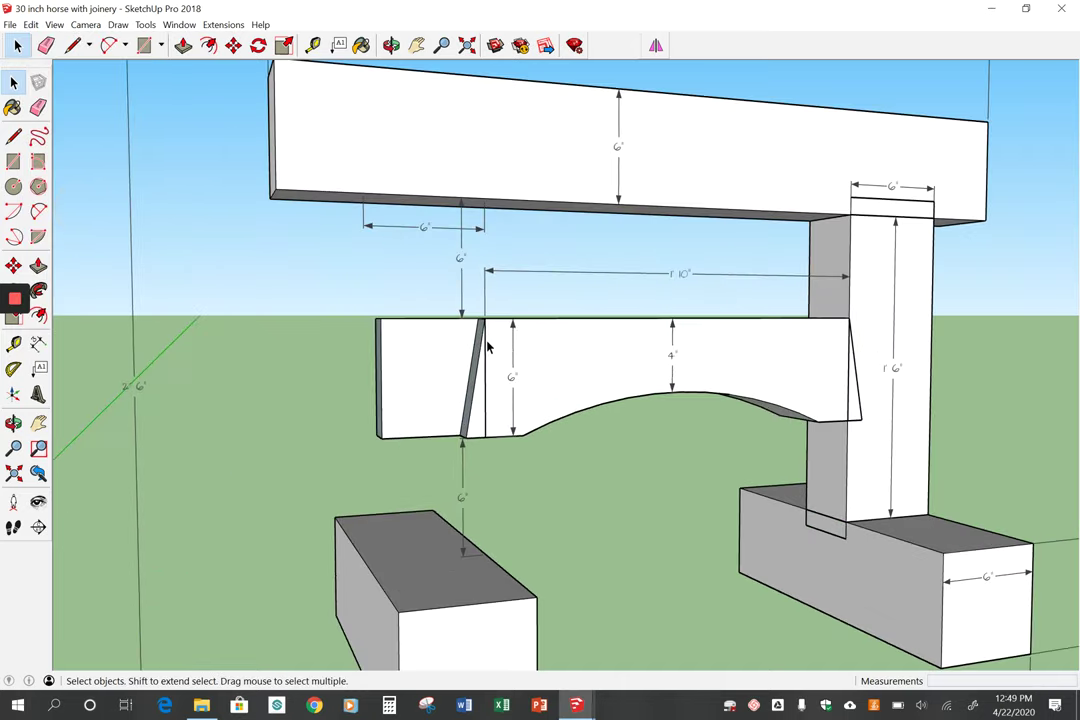
double_click(446, 400)
click(354, 362)
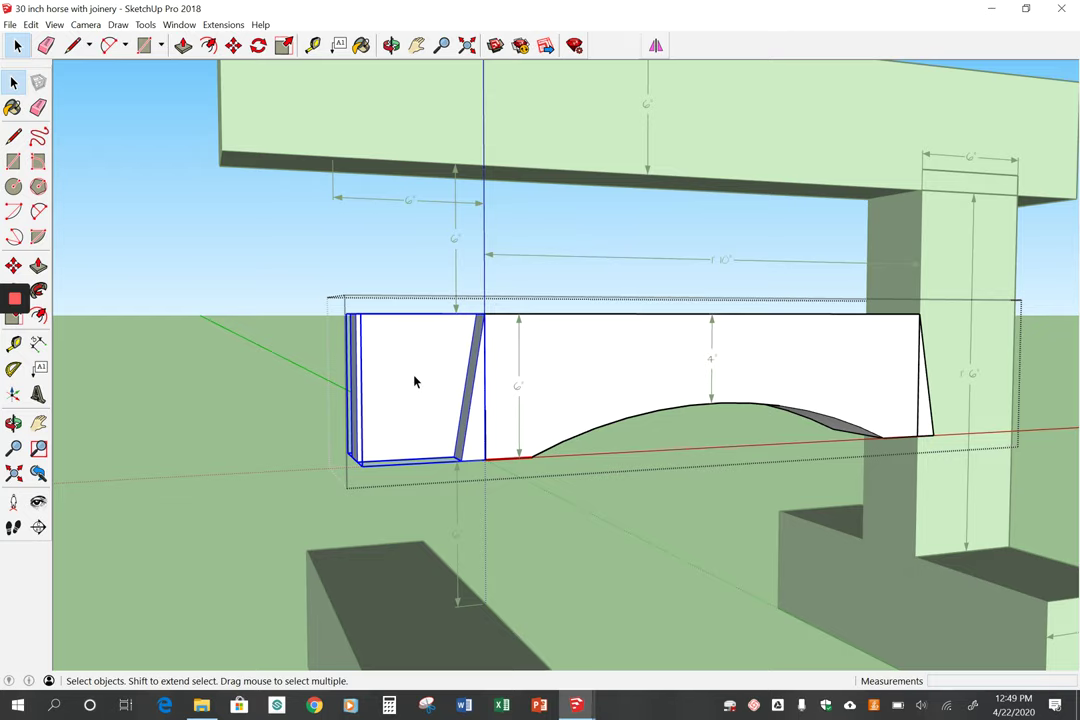
middle_drag(415, 381, 518, 428)
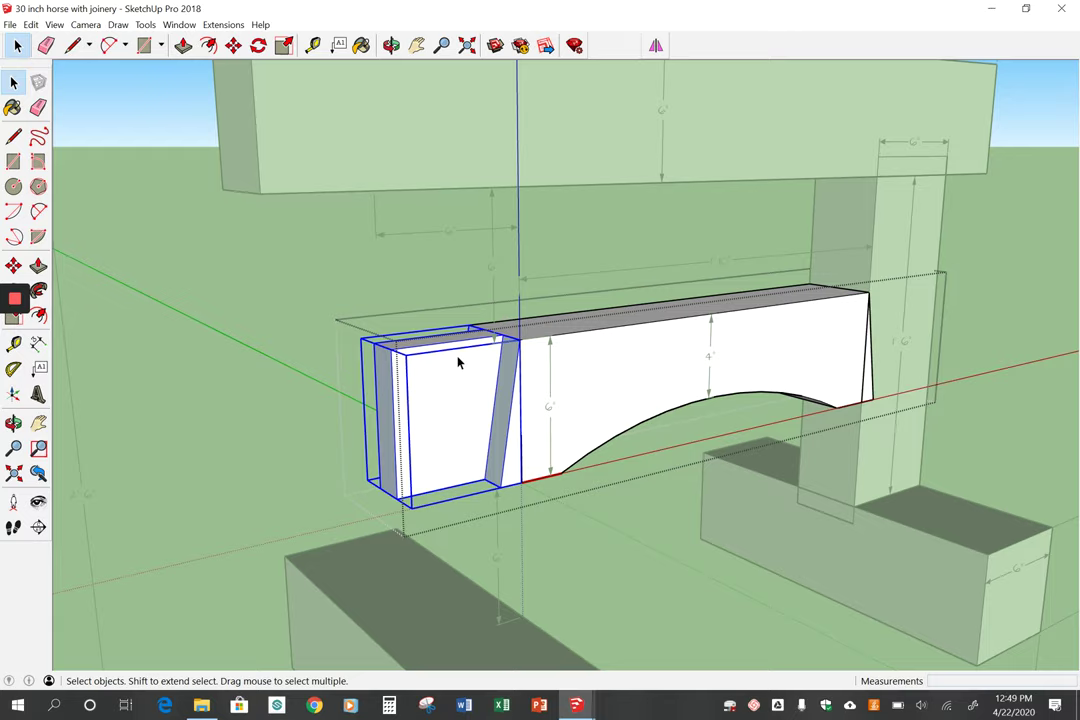
key(o)
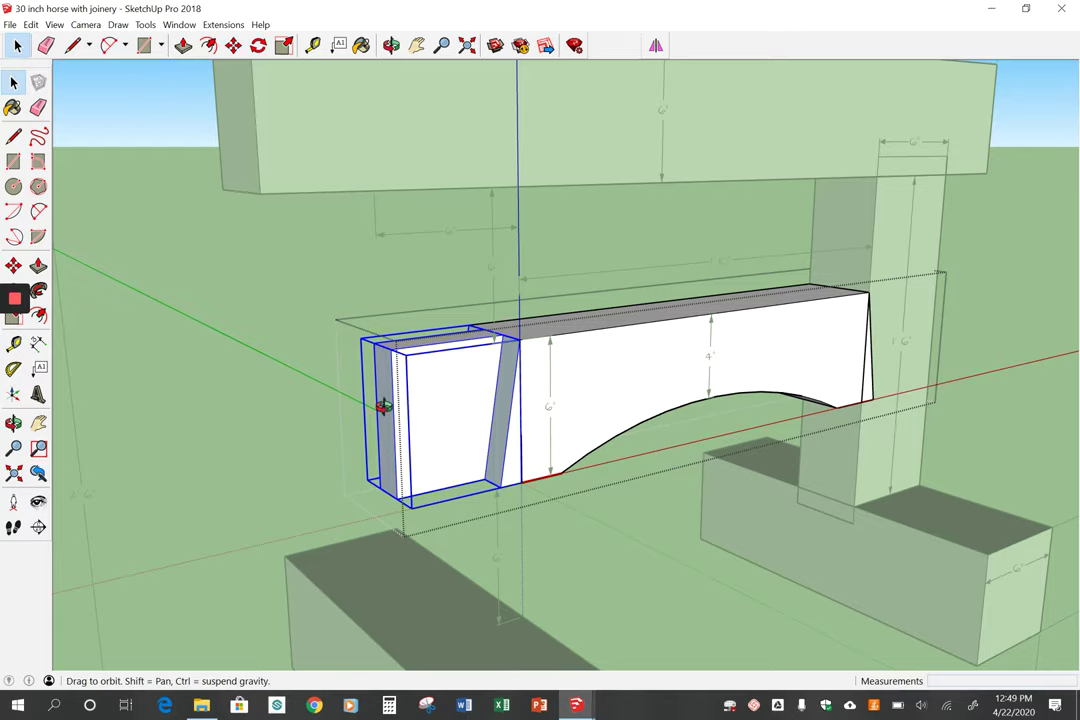
drag(383, 407, 378, 229)
key(space)
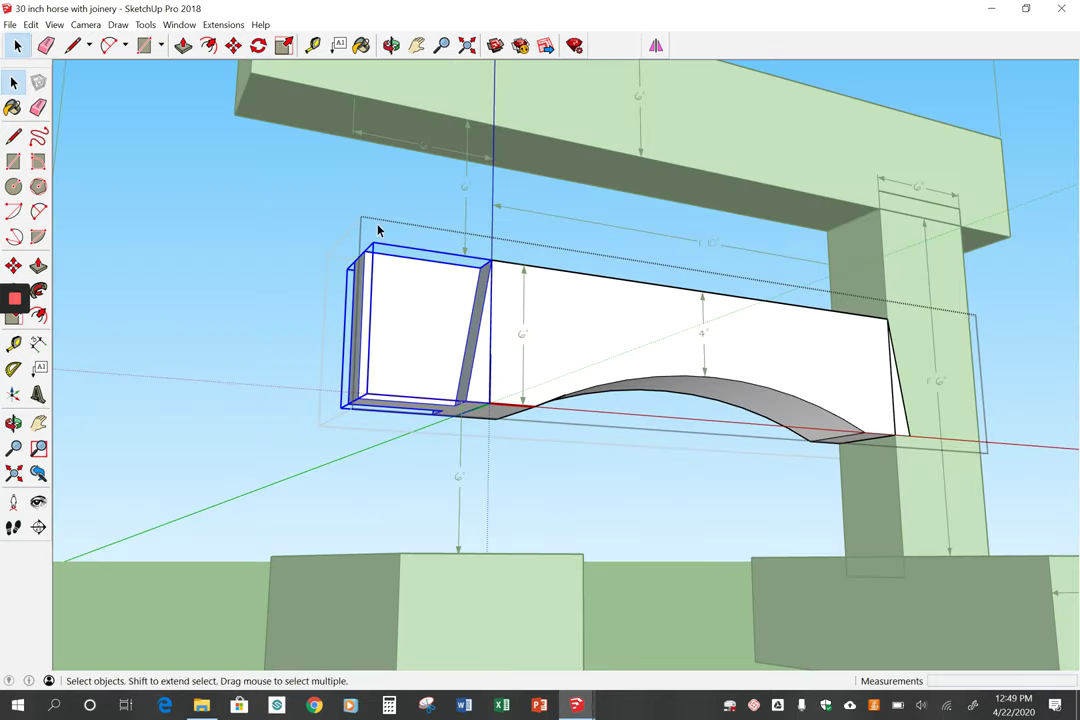
With the TF Peg Tool, place the first peg hole from the tenon's top corner.
click(223, 24)
mouse_move(245, 41)
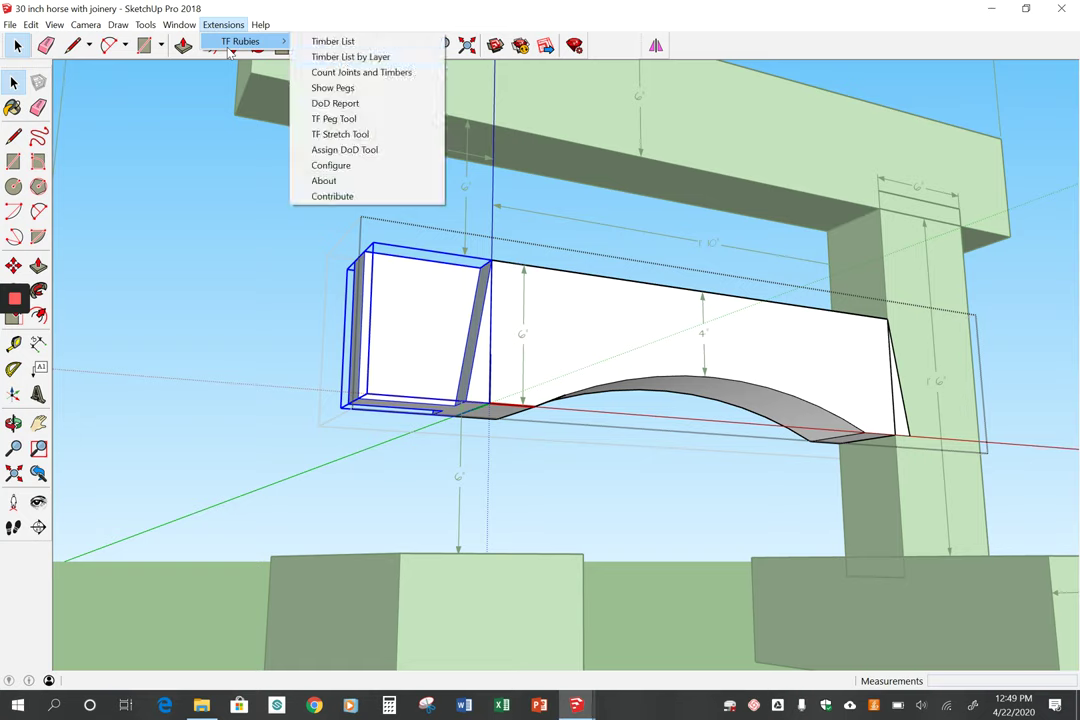
click(344, 115)
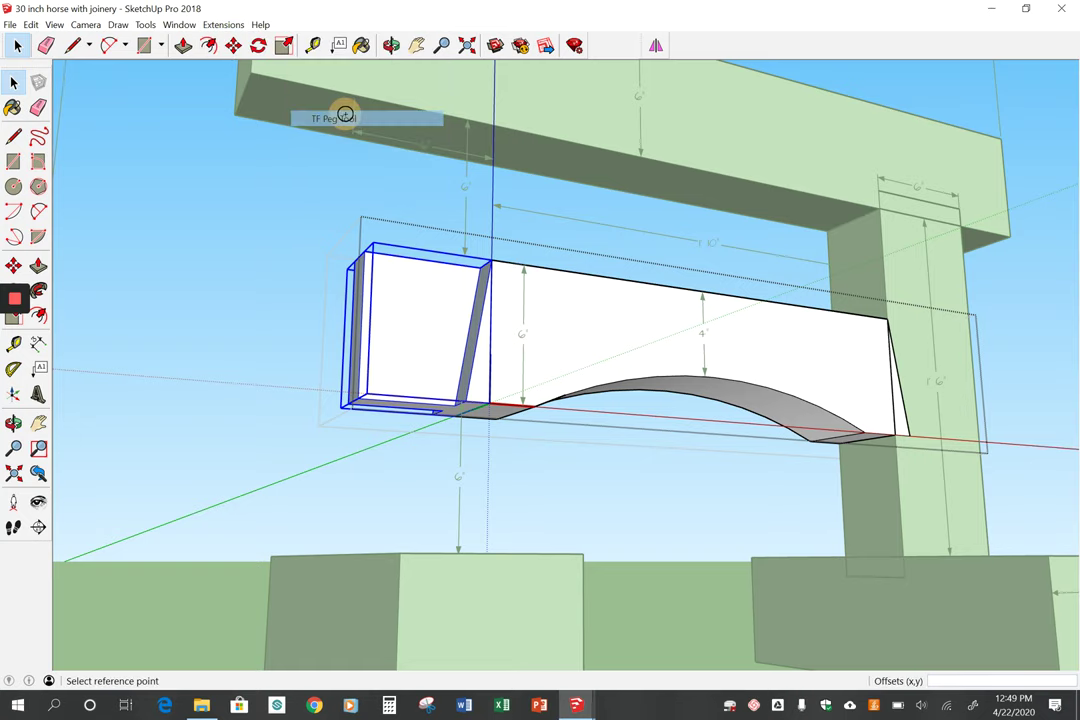
click(367, 254)
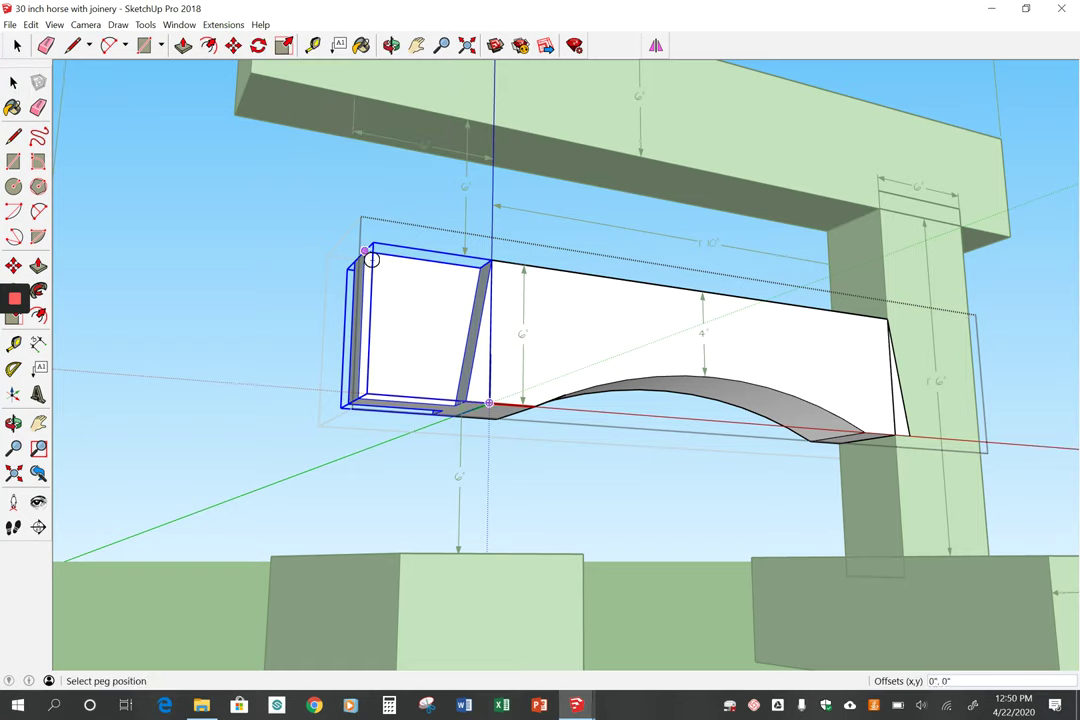
click(409, 296)
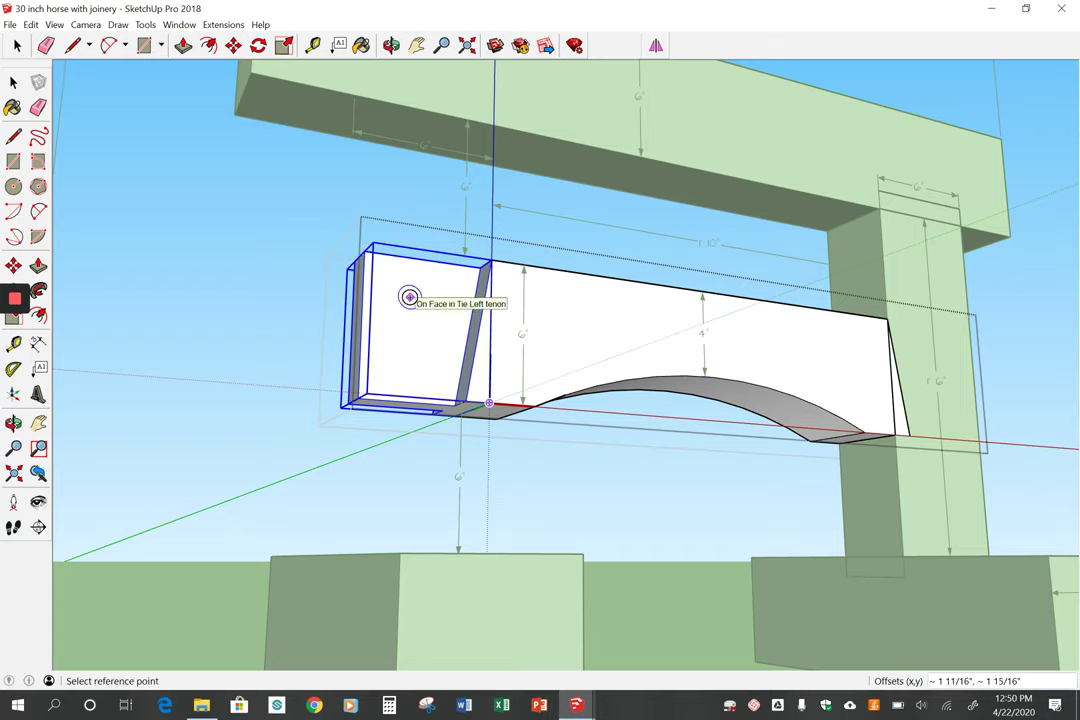
text(1.5",2.5)
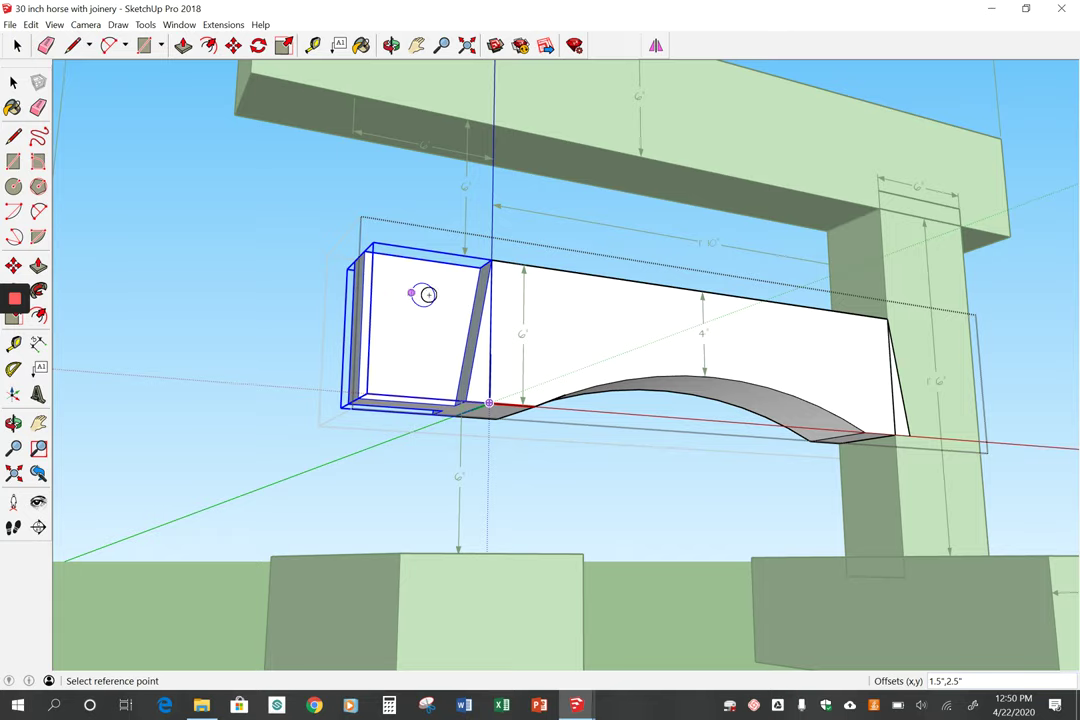
Place the second peg hole at 1.5", 2.5" offsets, dismissing an off-face placement warning.
middle_drag(393, 413, 347, 424)
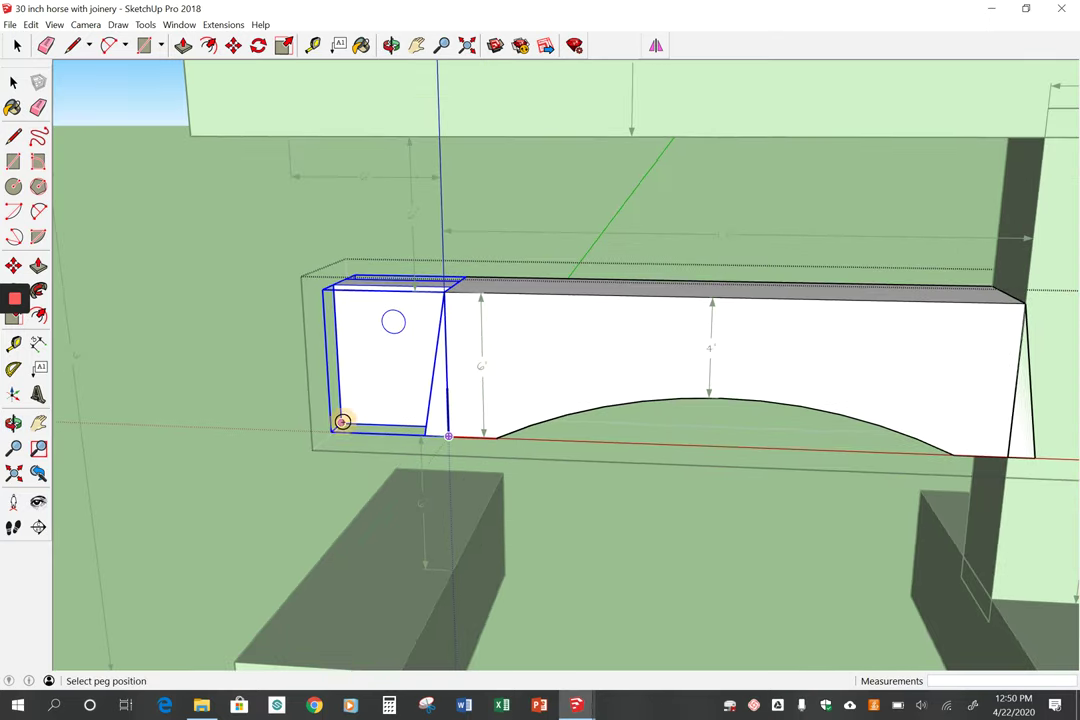
click(341, 422)
click(384, 384)
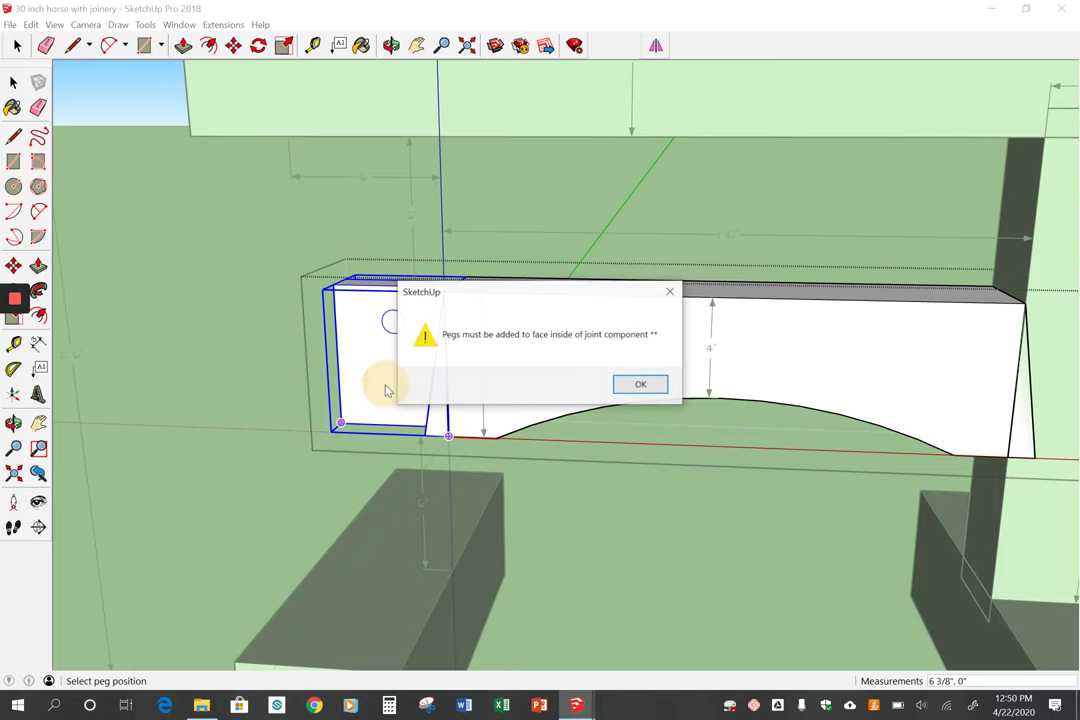
click(638, 386)
middle_drag(190, 462, 410, 488)
click(401, 483)
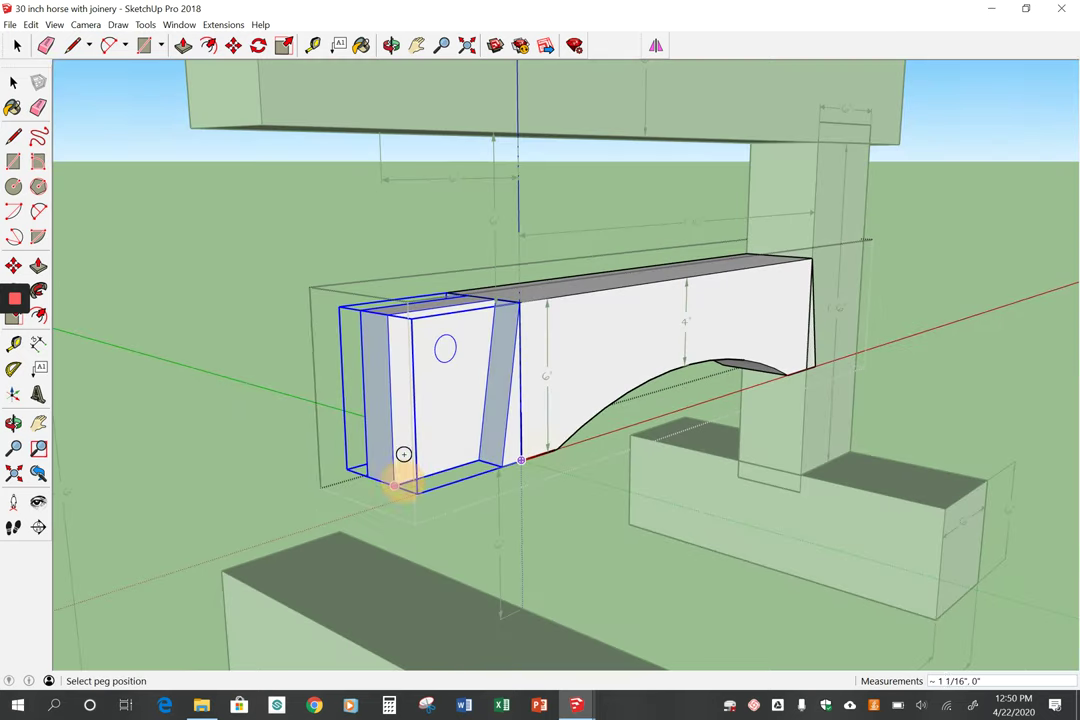
click(429, 415)
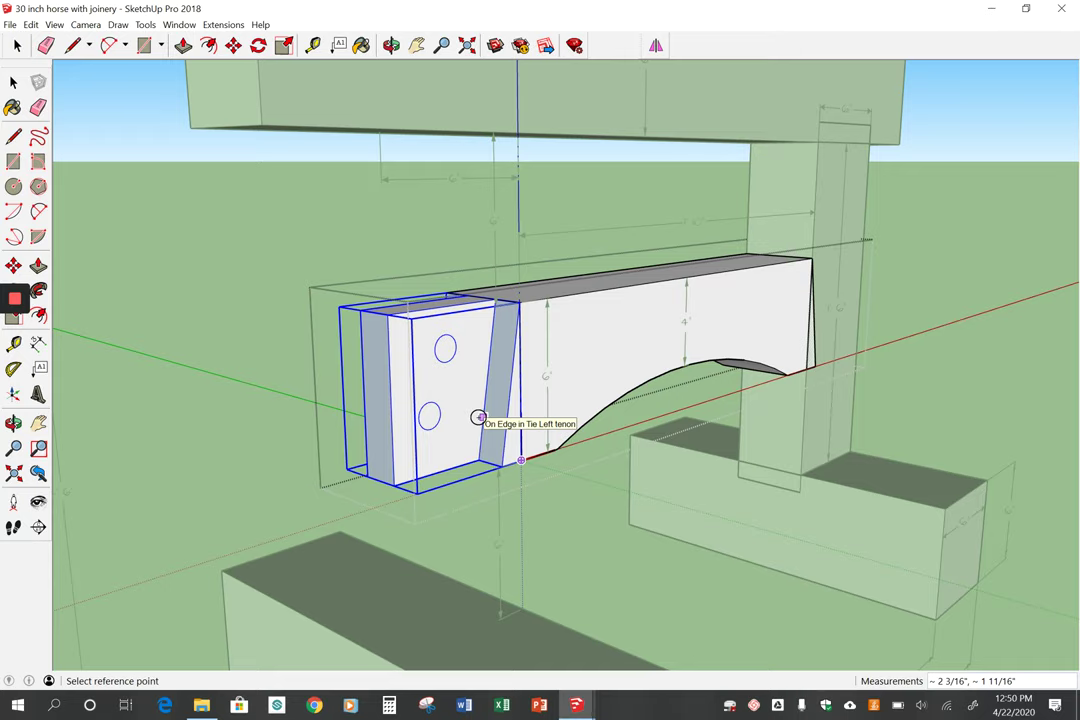
text(1.5",2.5)
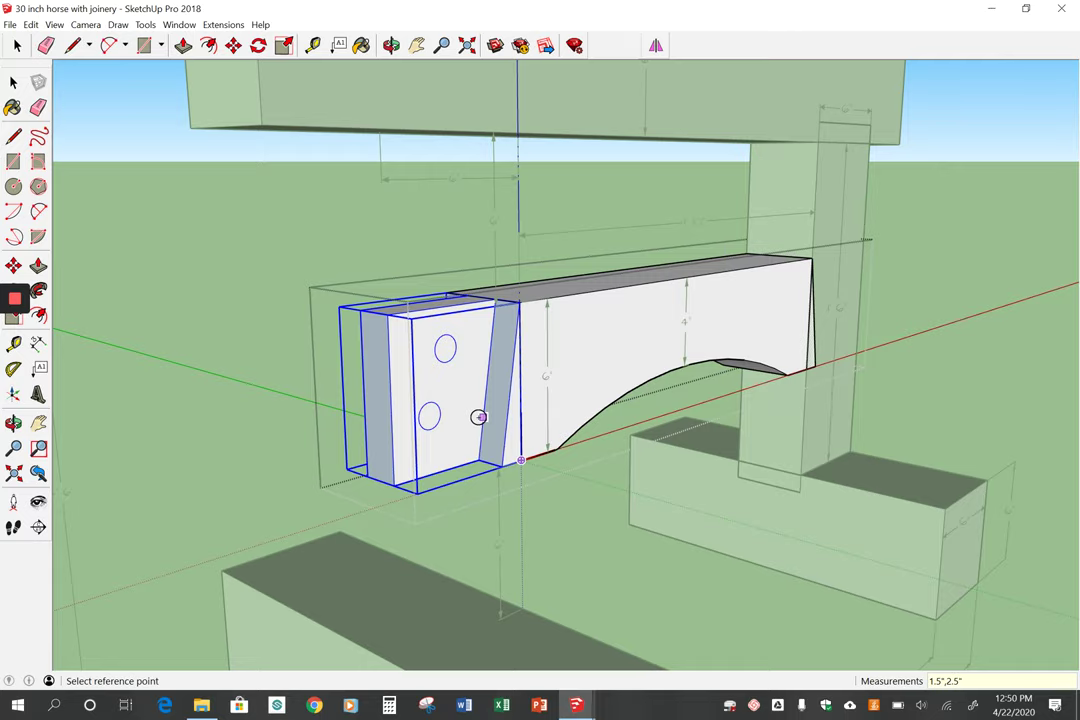
key(Return)
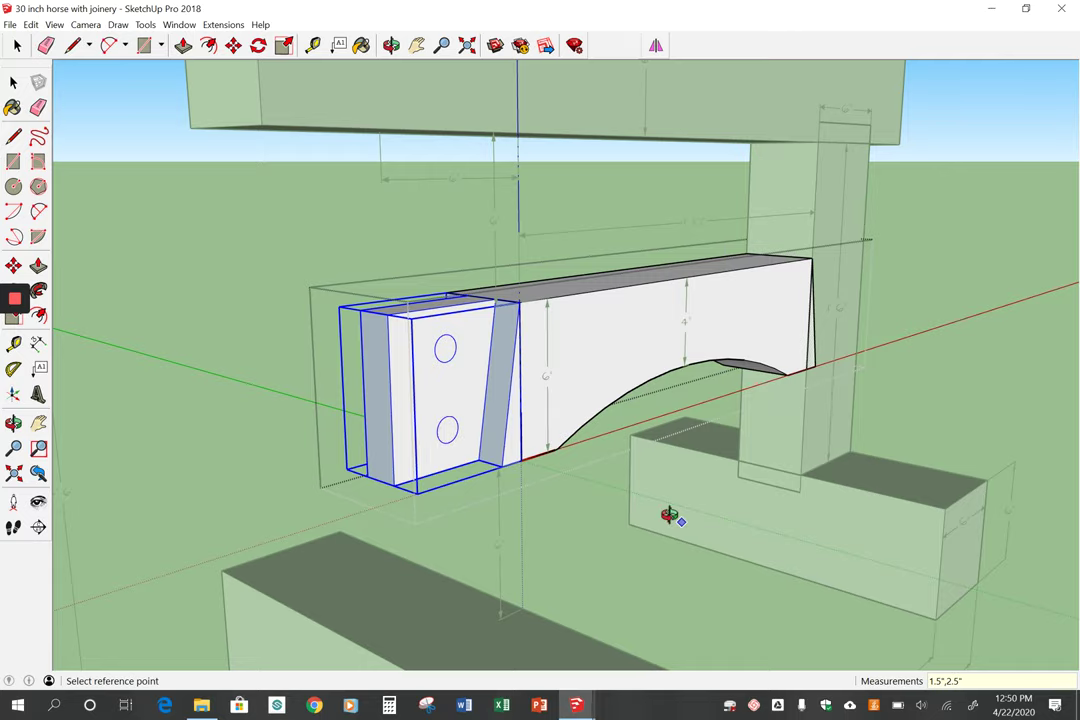
middle_drag(670, 515, 366, 477)
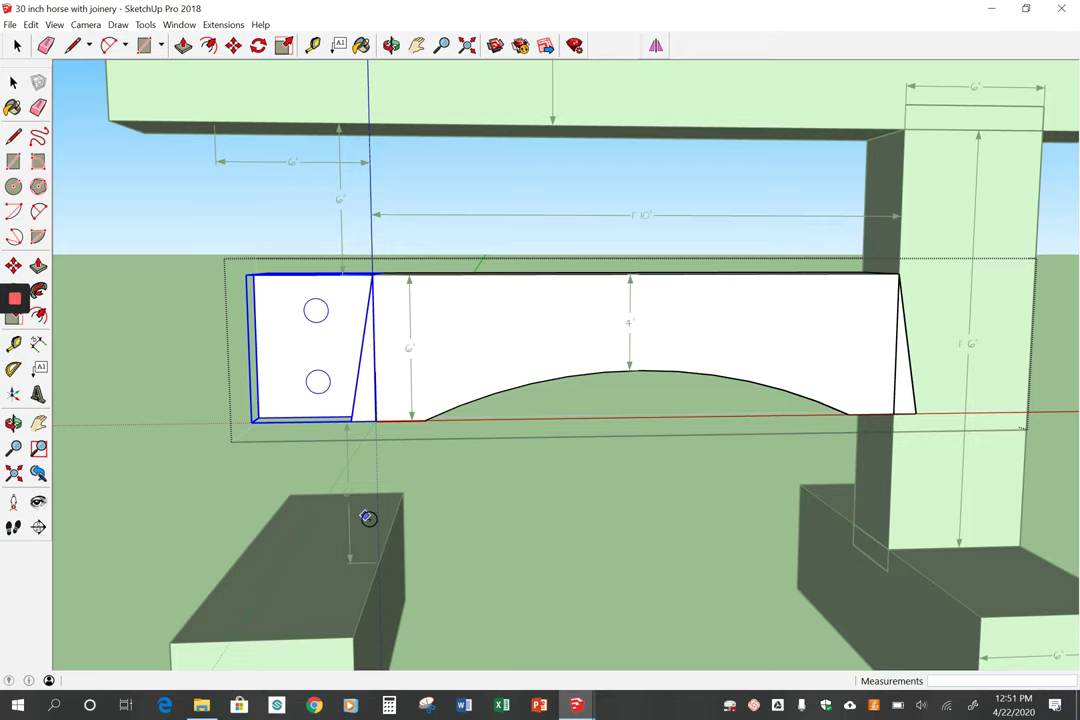
Close the stretcher's editing context, unhide the left leg, and zoom out.
click(13, 82)
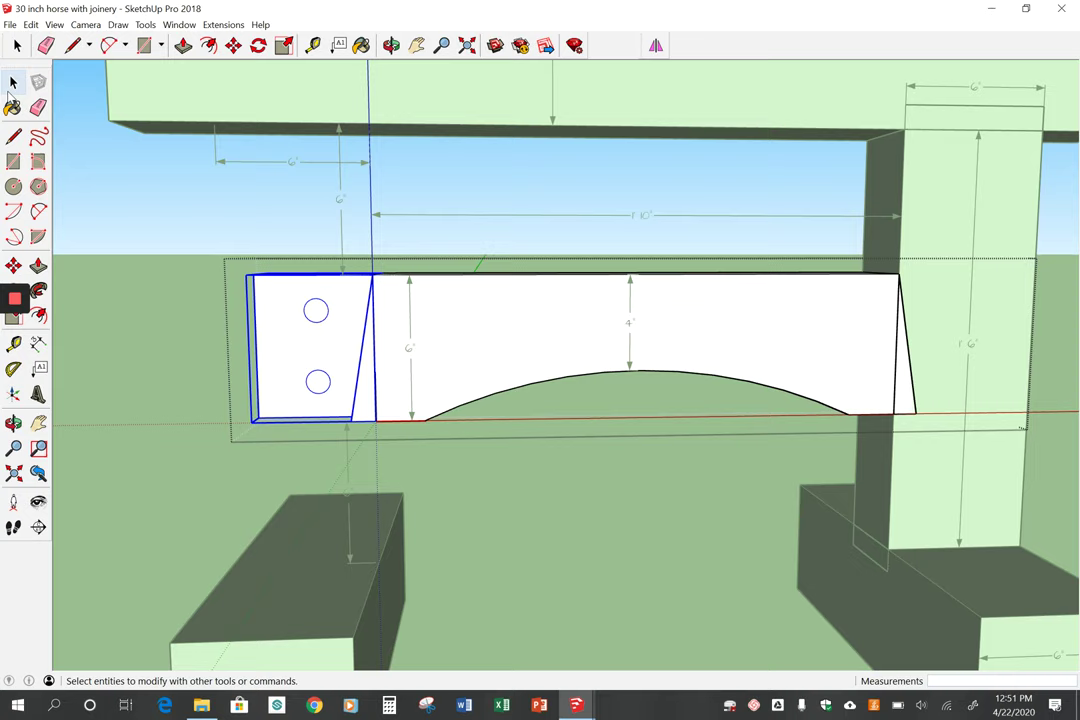
click(13, 83)
click(89, 165)
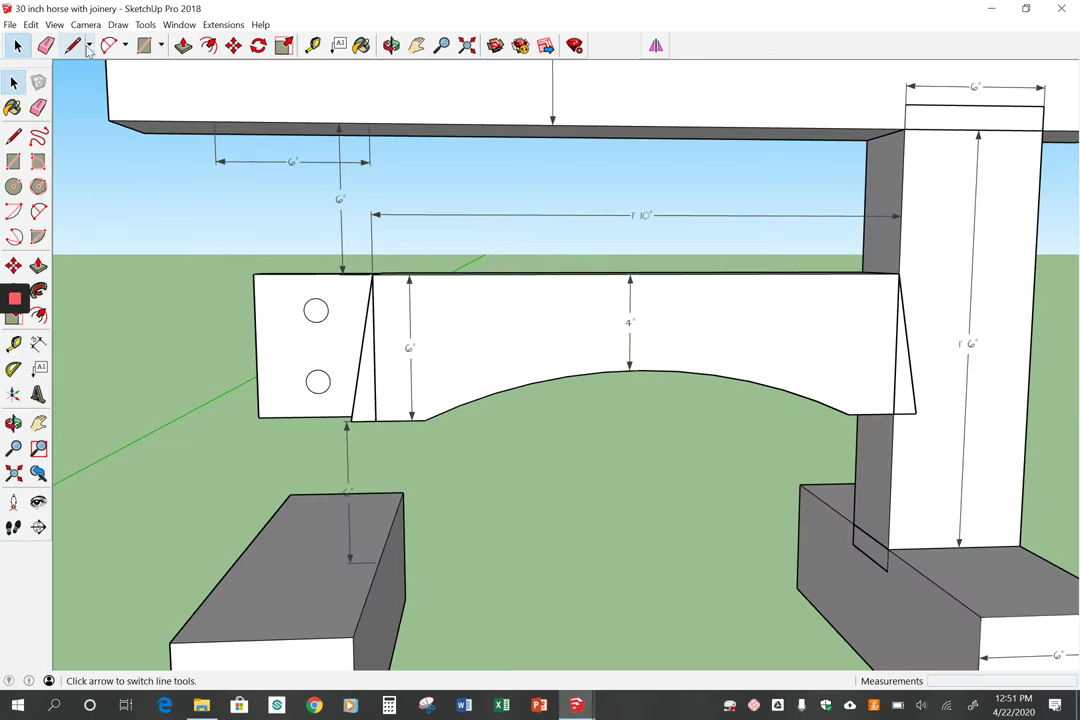
click(31, 24)
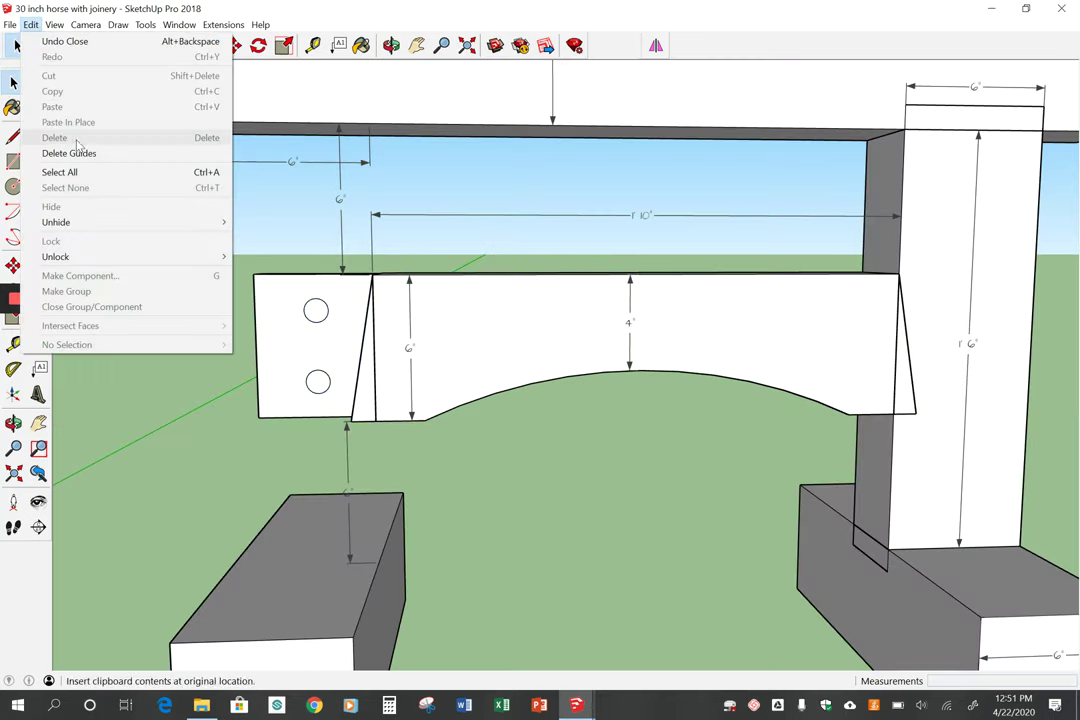
mouse_move(95, 221)
click(250, 237)
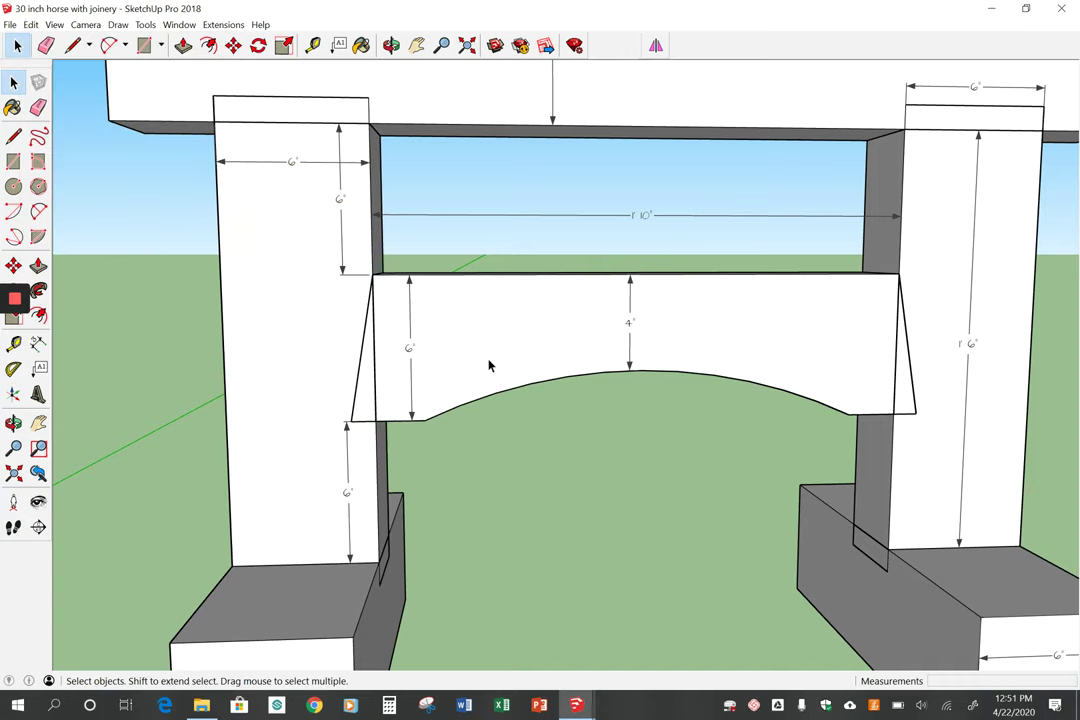
scroll(492, 364, down, 1)
scroll(389, 320, down, 2)
Turn X-ray face style on to view the joinery, then turn it off.
click(54, 24)
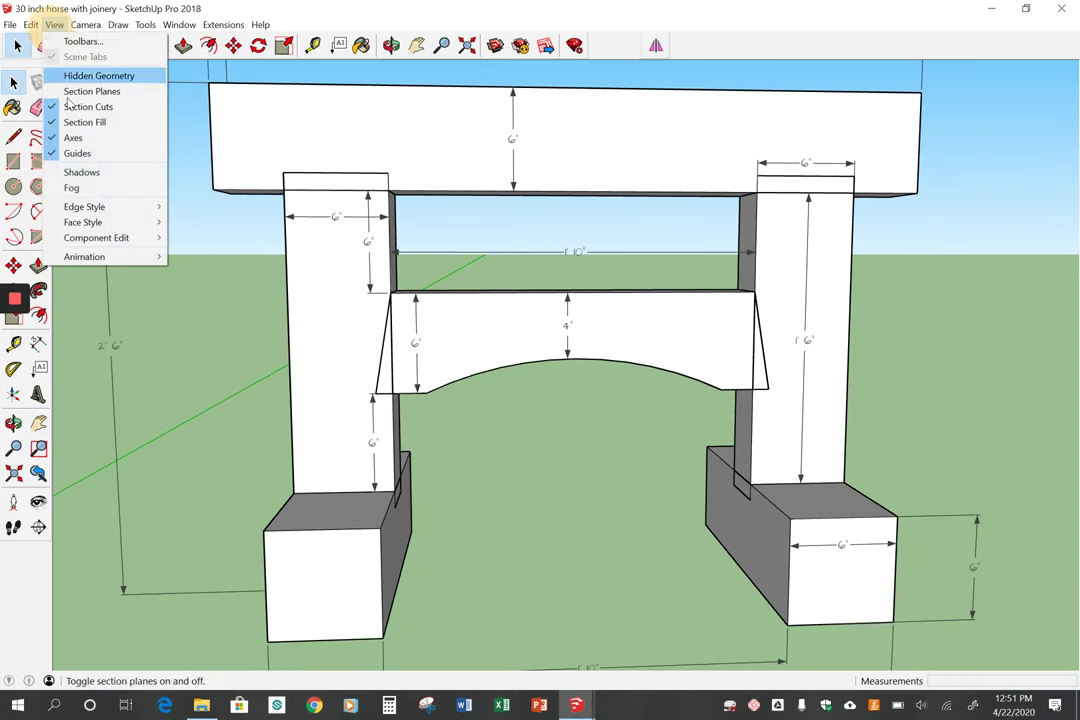
mouse_move(100, 222)
click(275, 222)
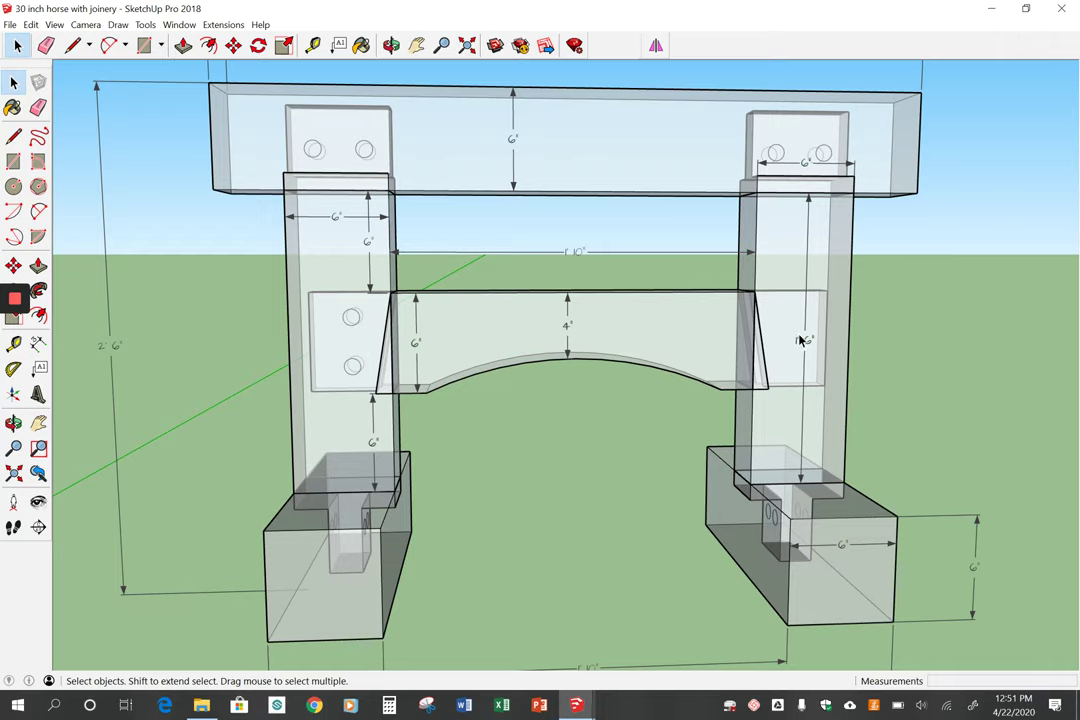
click(54, 24)
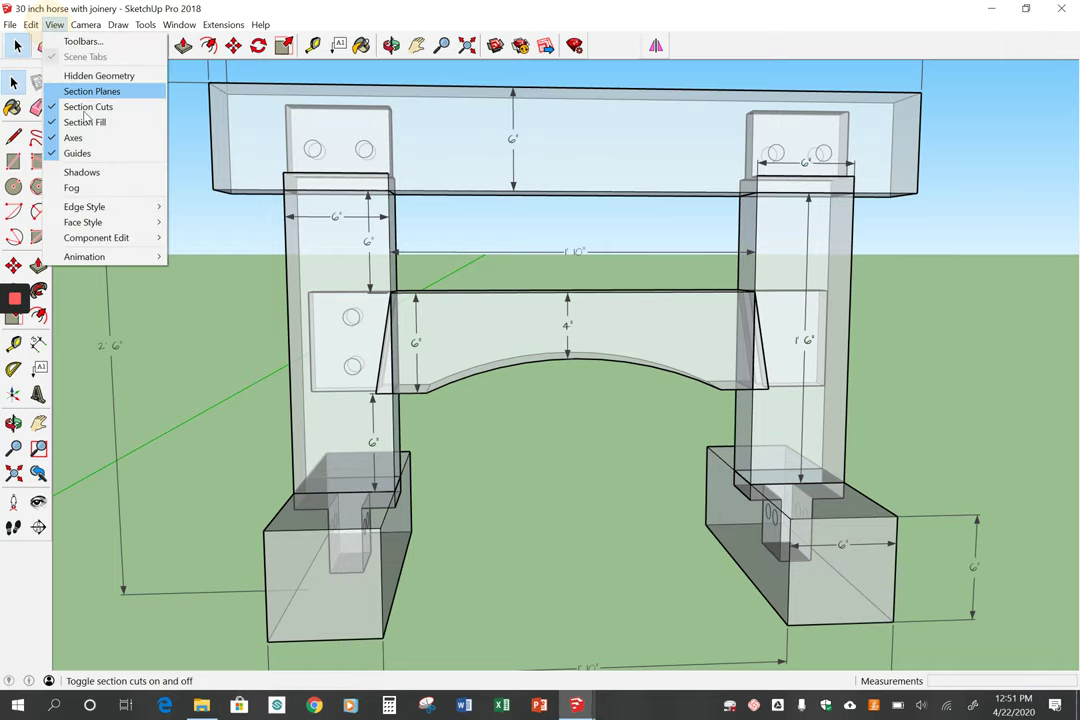
mouse_move(115, 222)
click(225, 222)
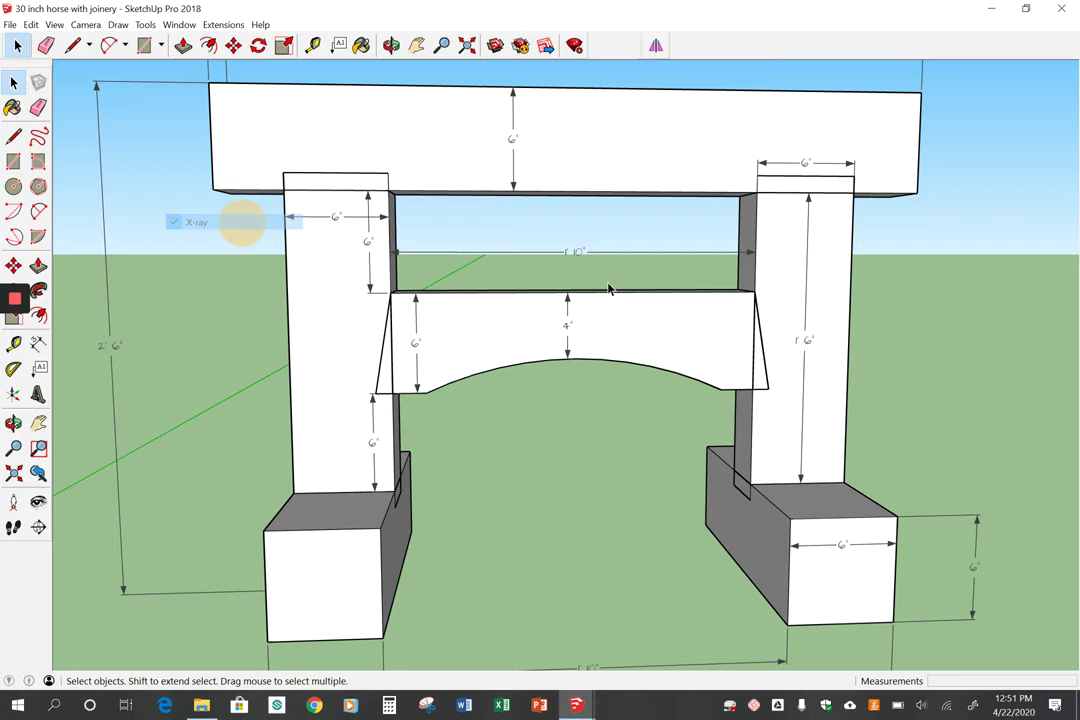
Hide the right post and zoom in on the exposed tenon.
middle_drag(970, 376, 735, 362)
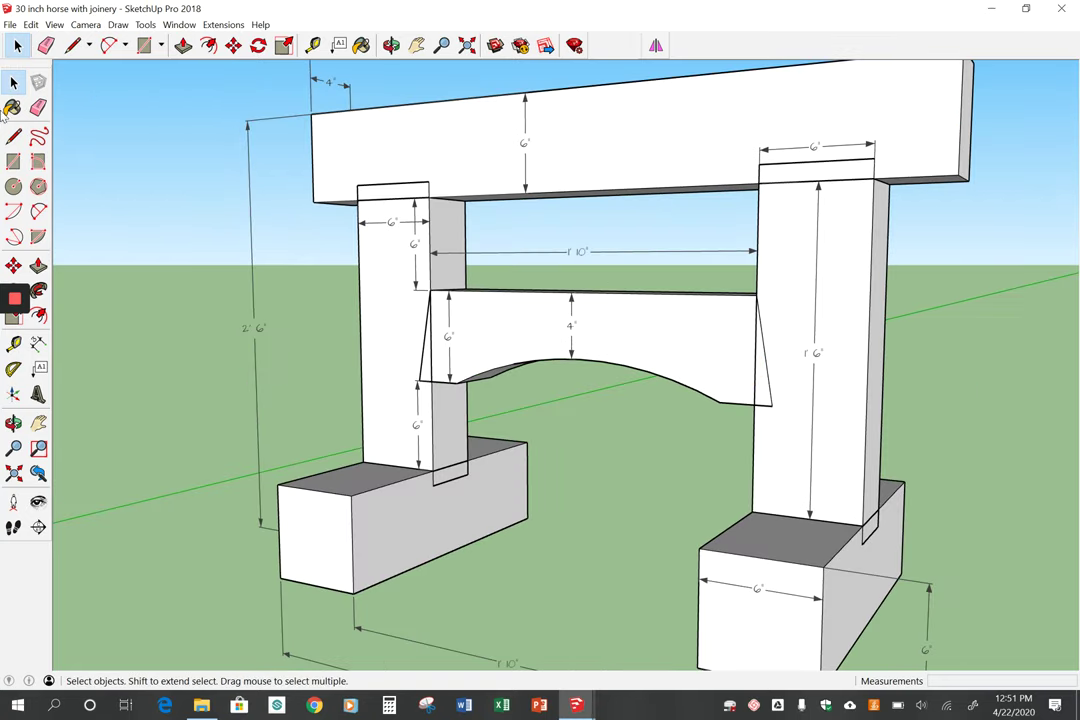
click(834, 267)
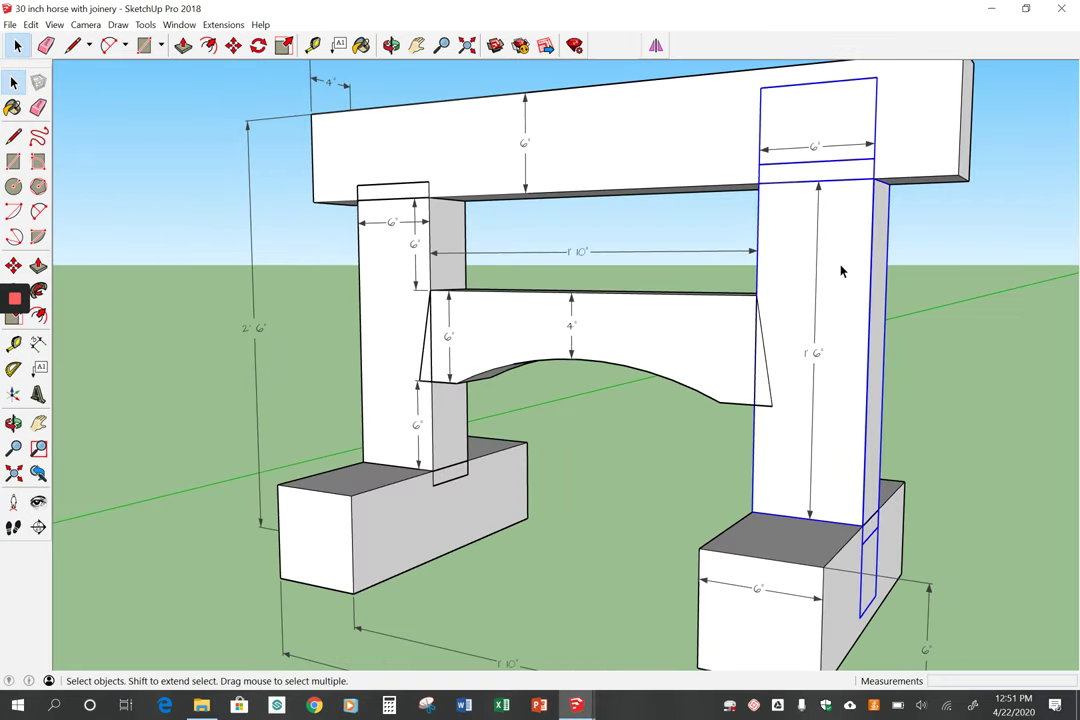
click(31, 24)
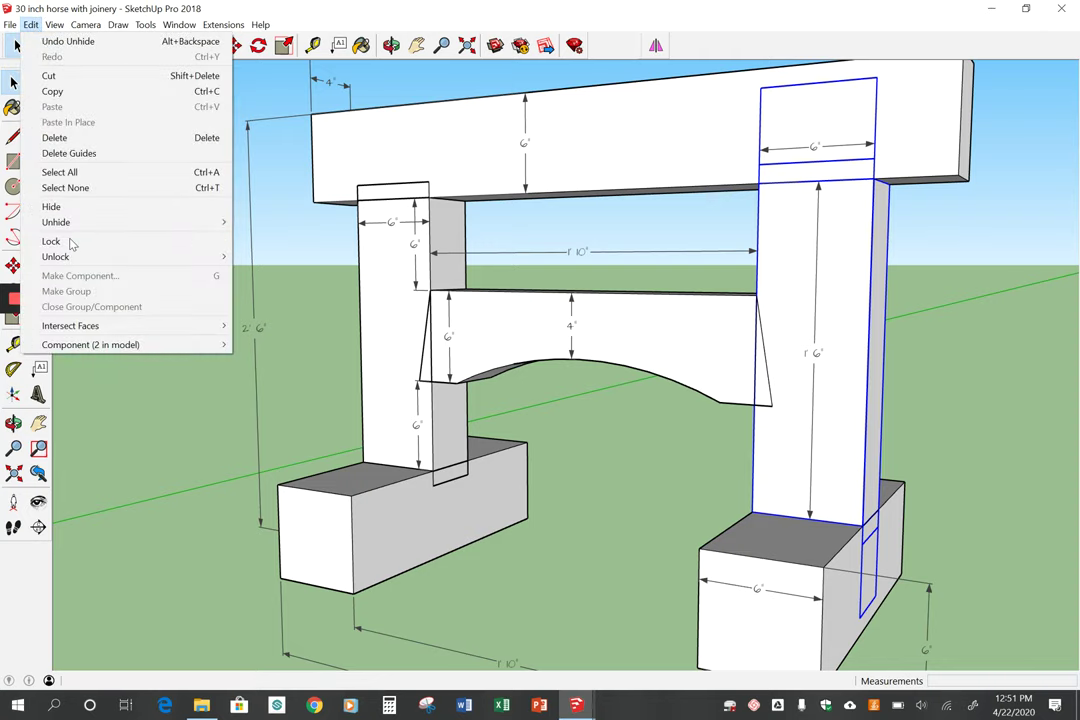
click(68, 210)
scroll(827, 390, up, 3)
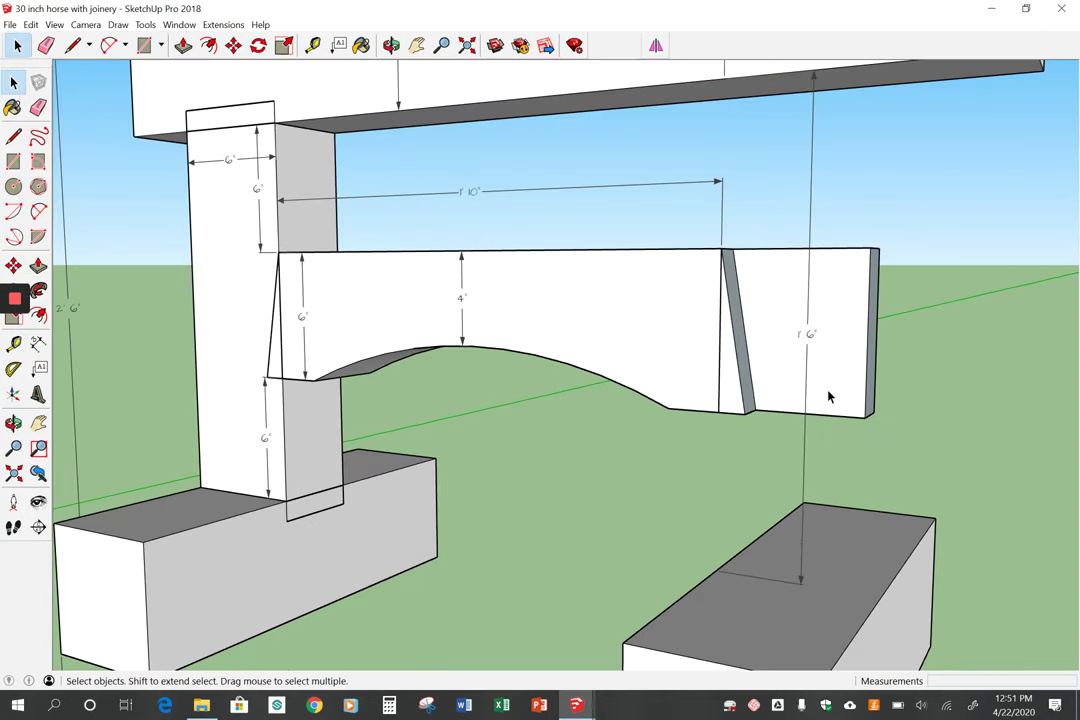
Open the tie, select its right tenon, and peg it 1.5", 2.5" from the top corner.
double_click(829, 390)
click(829, 390)
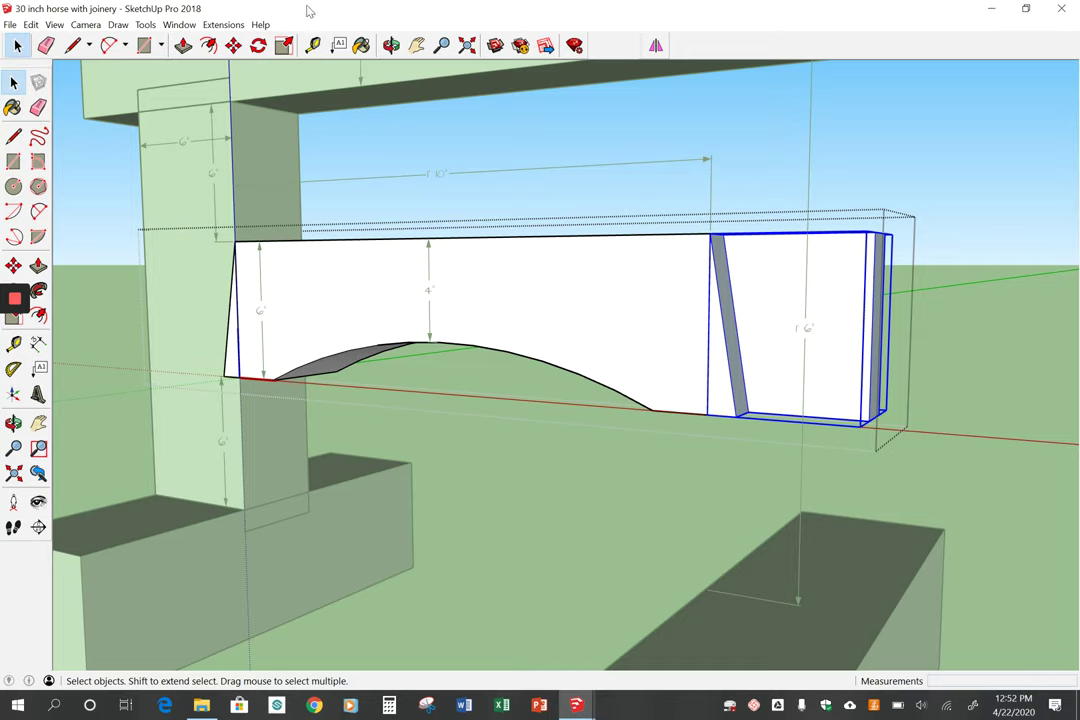
click(220, 25)
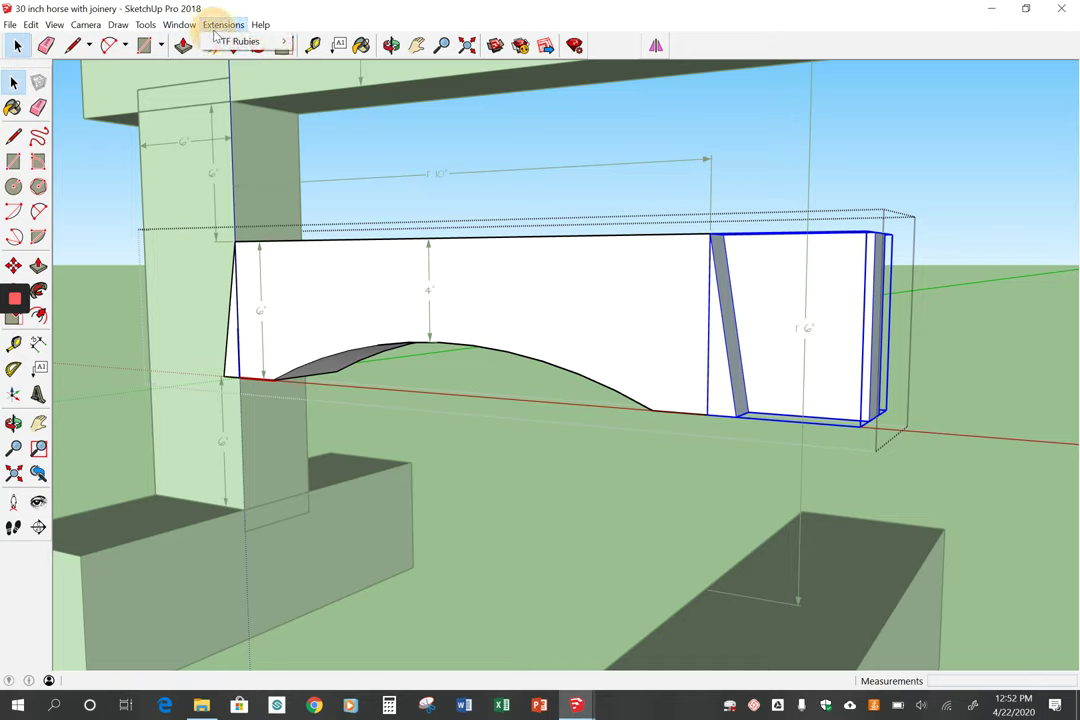
mouse_move(235, 41)
click(335, 112)
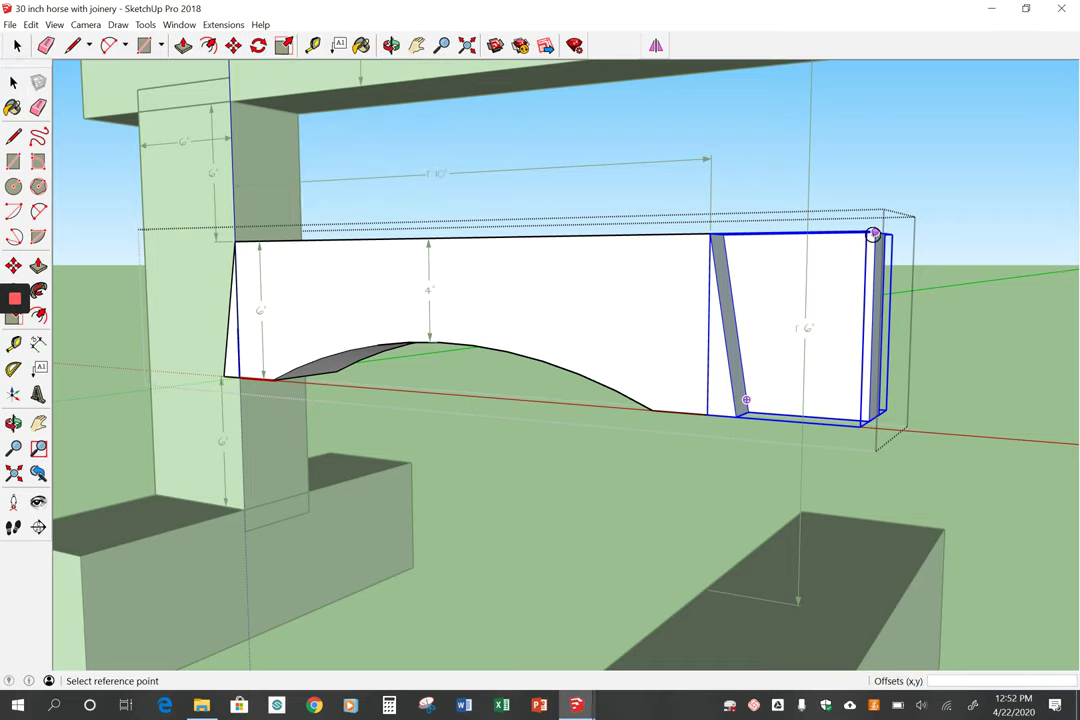
click(873, 233)
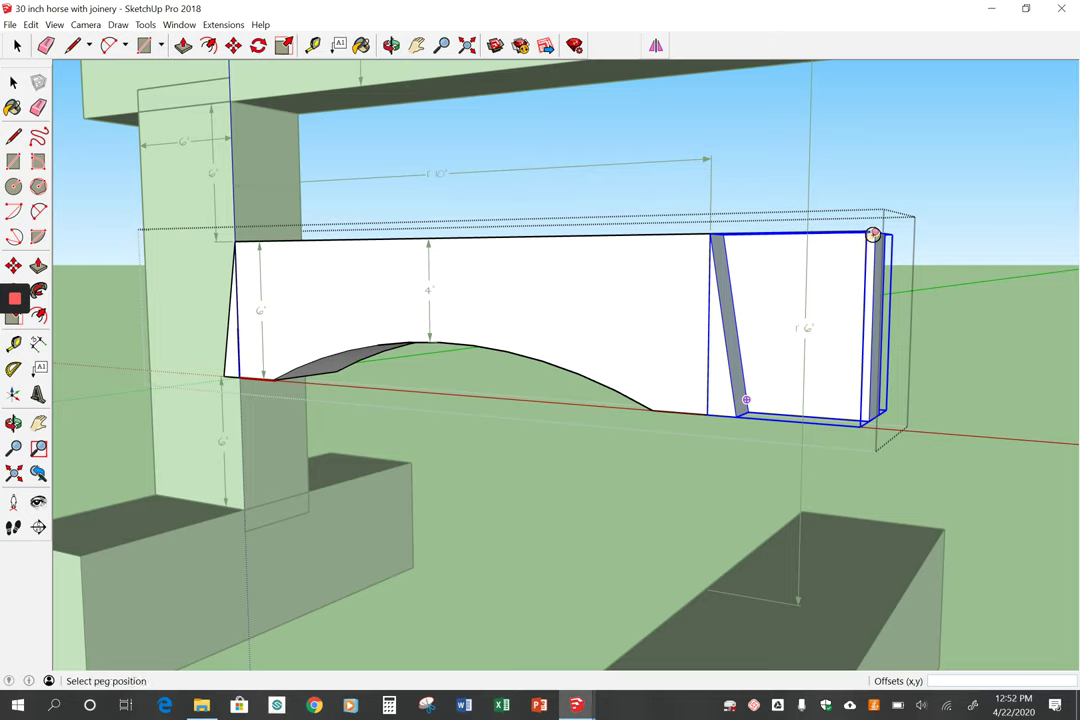
click(814, 277)
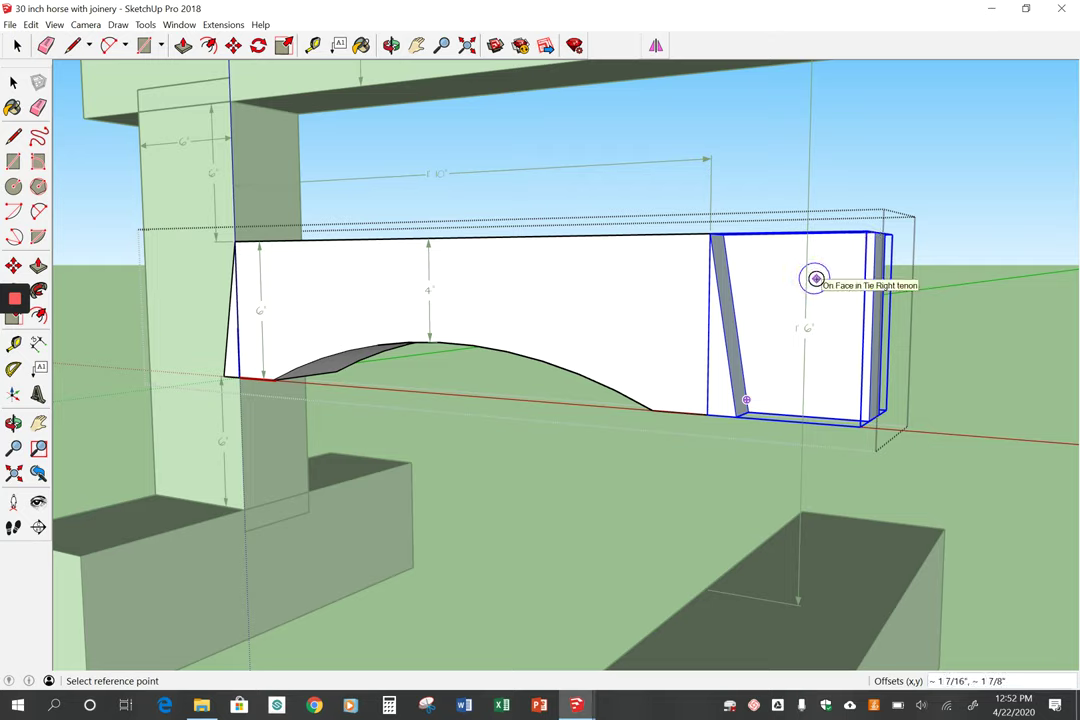
text(1.5",2.5)
key(Return)
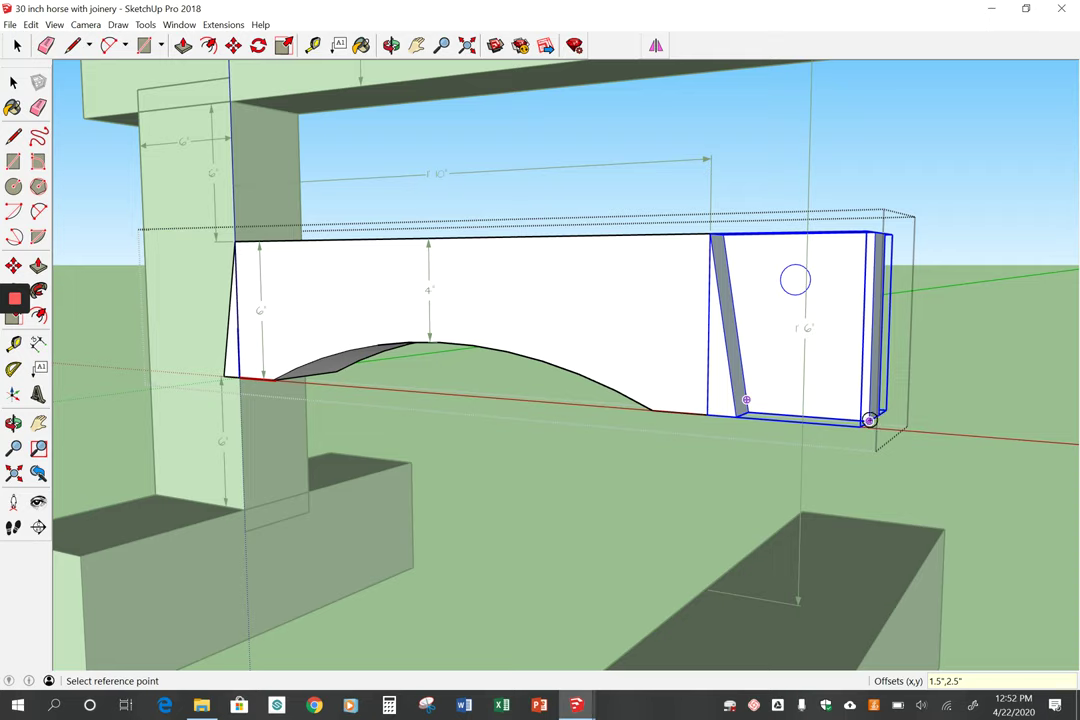
Add the second peg 1.5", 2.5" from the bottom corner, then return to Select.
click(869, 420)
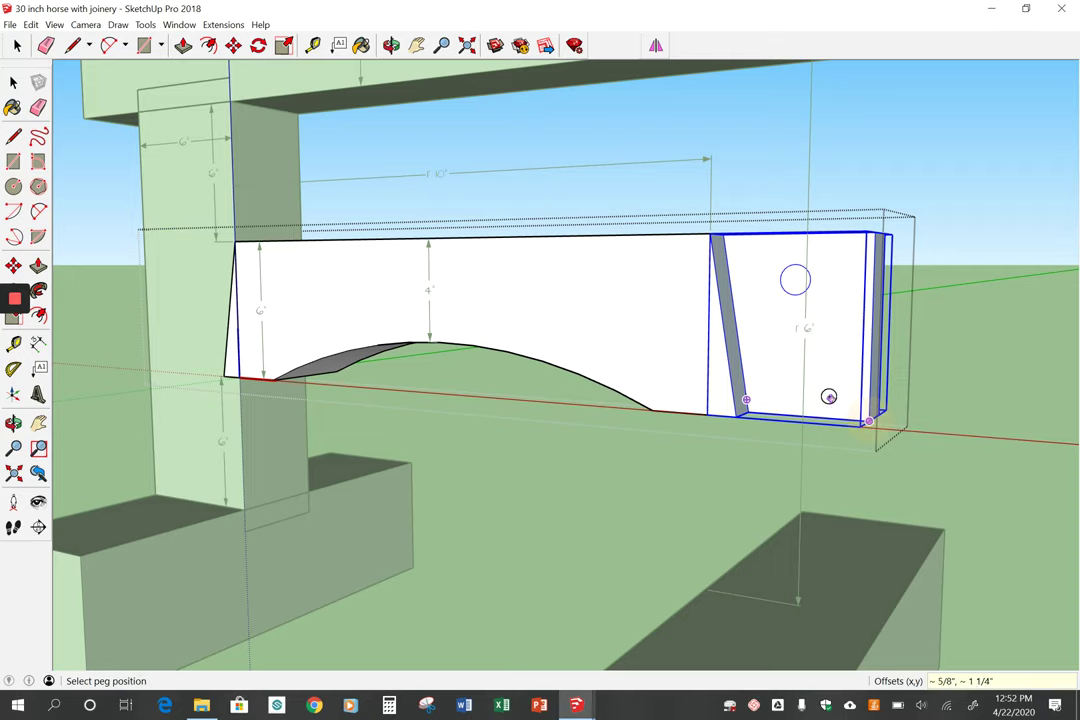
click(787, 364)
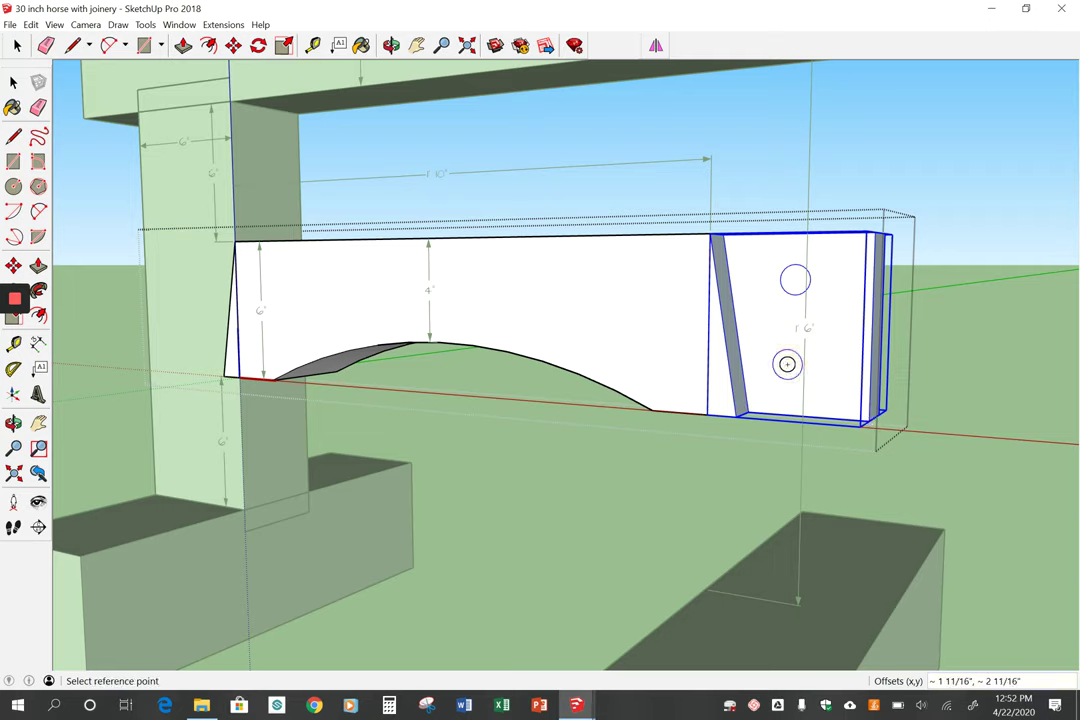
text(1.5",2.5)
click(13, 82)
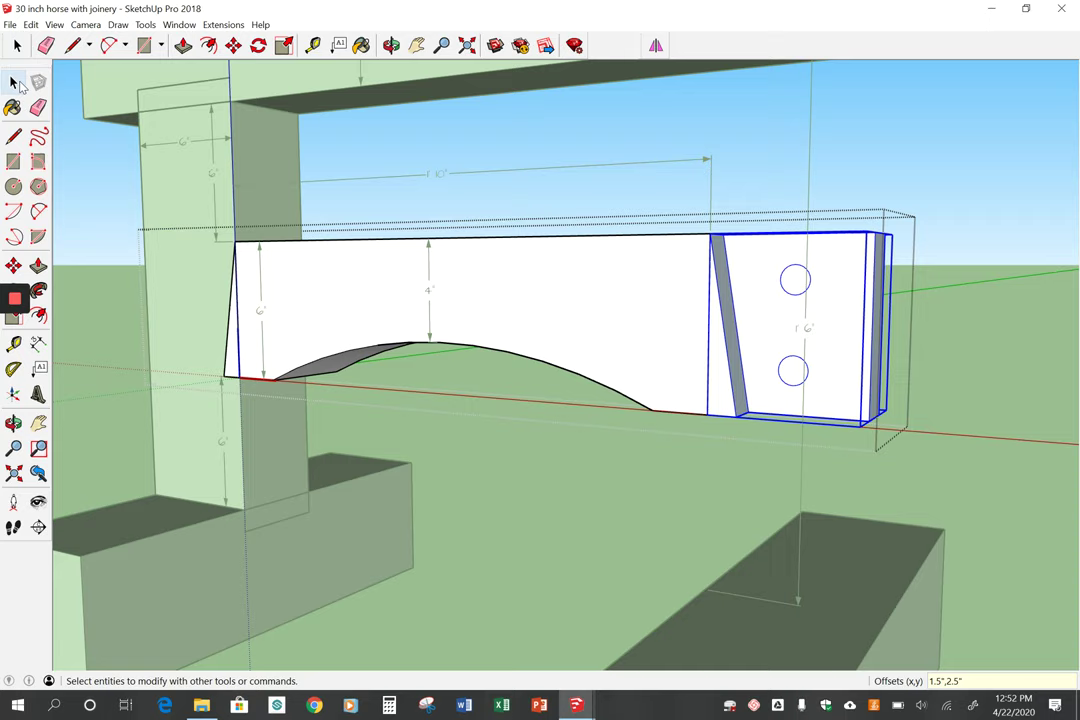
click(15, 83)
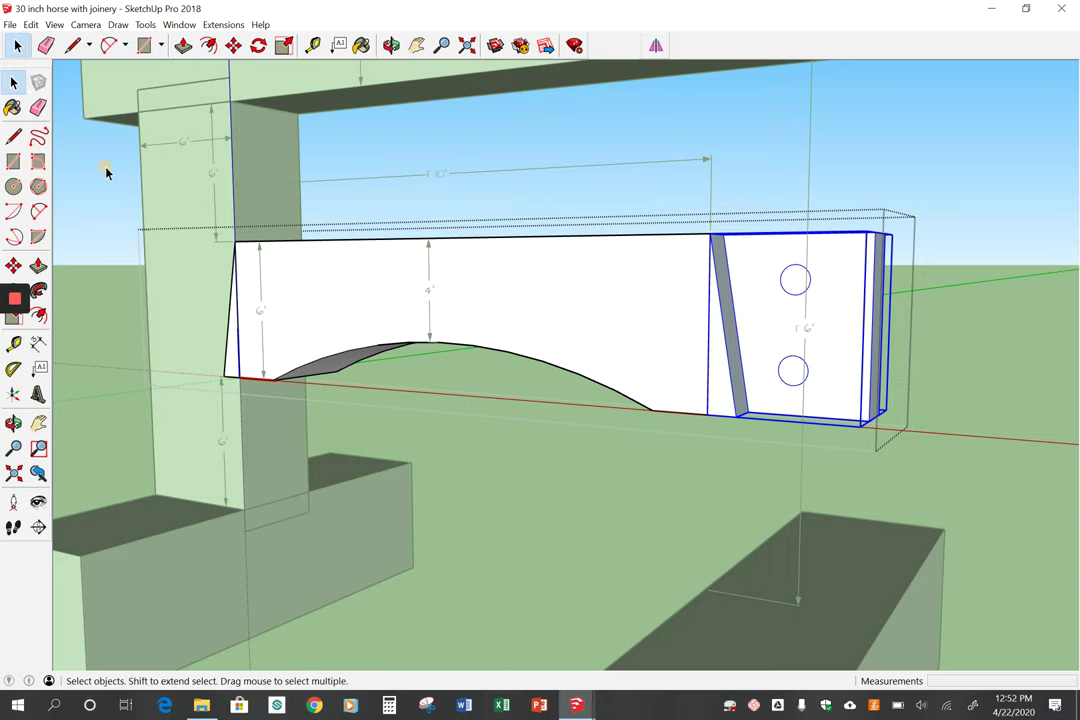
Unhide the right post with Unhide Last and orbit to a front view.
middle_drag(107, 172, 586, 477)
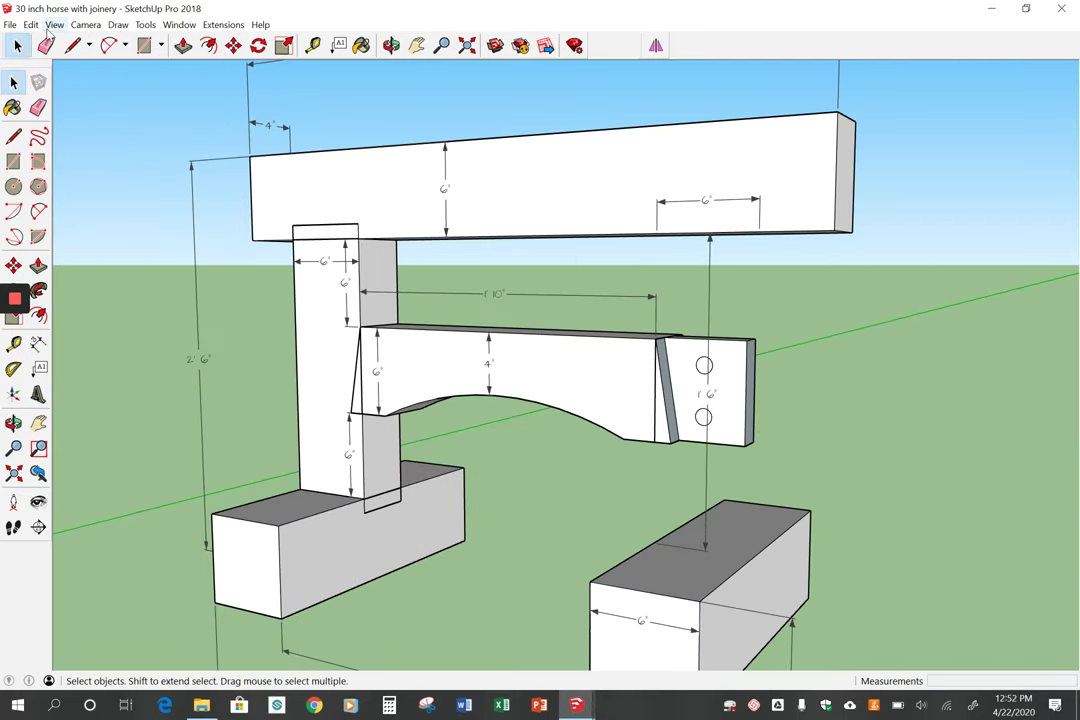
click(31, 24)
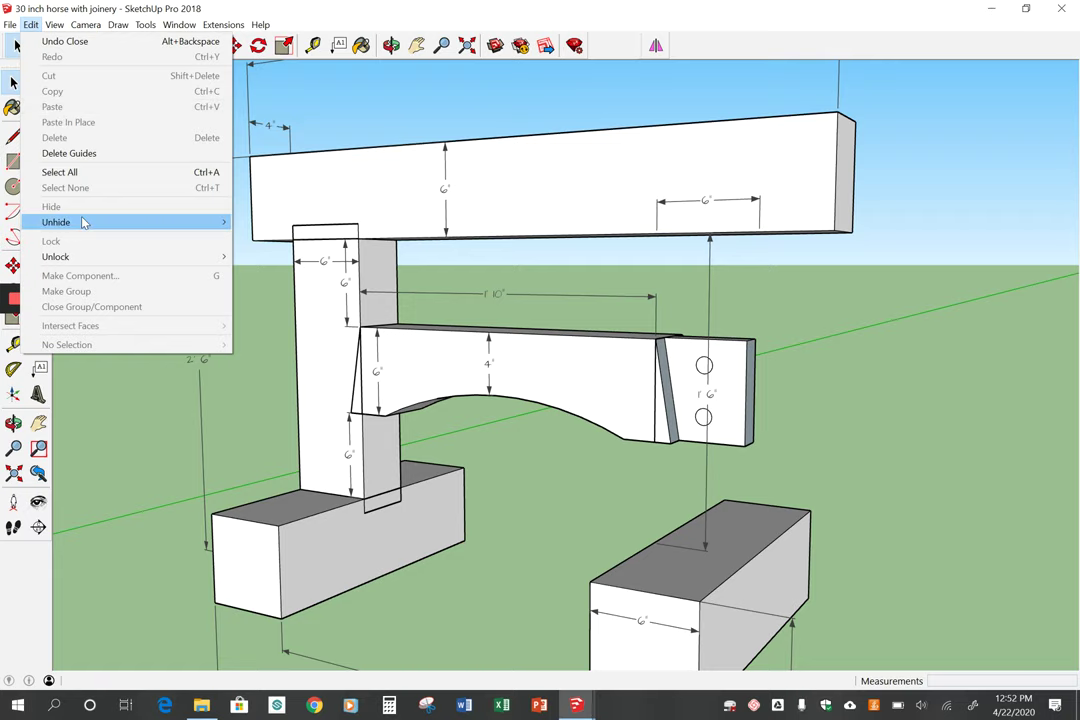
mouse_move(88, 222)
click(255, 234)
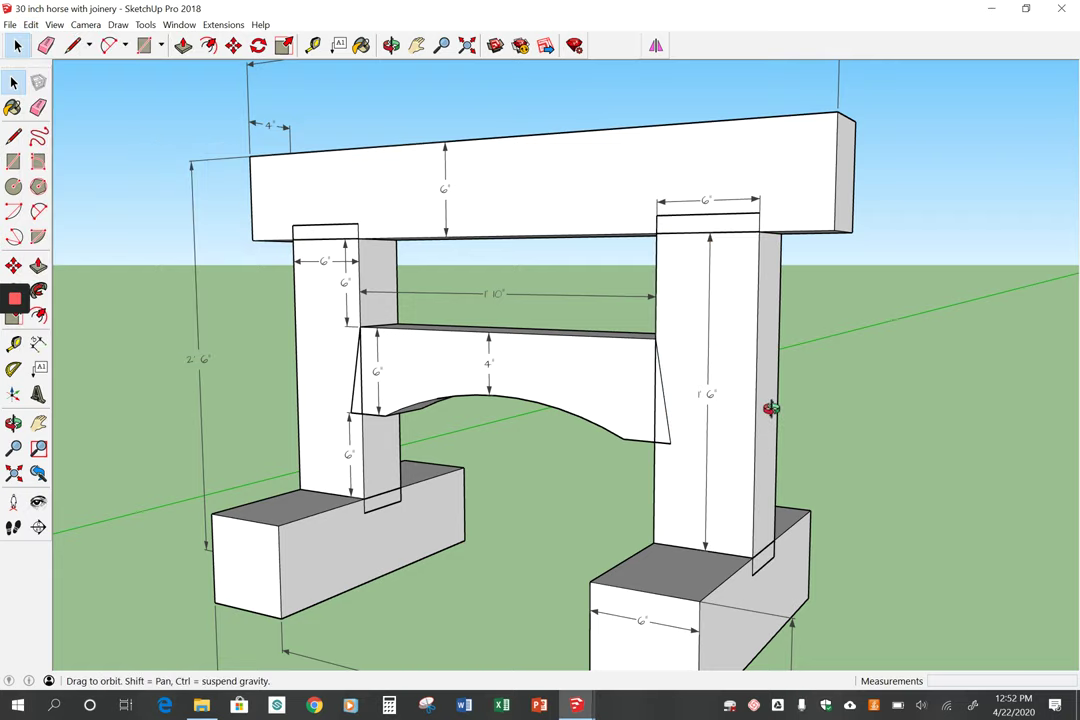
middle_drag(770, 408, 979, 393)
scroll(962, 374, down, 2)
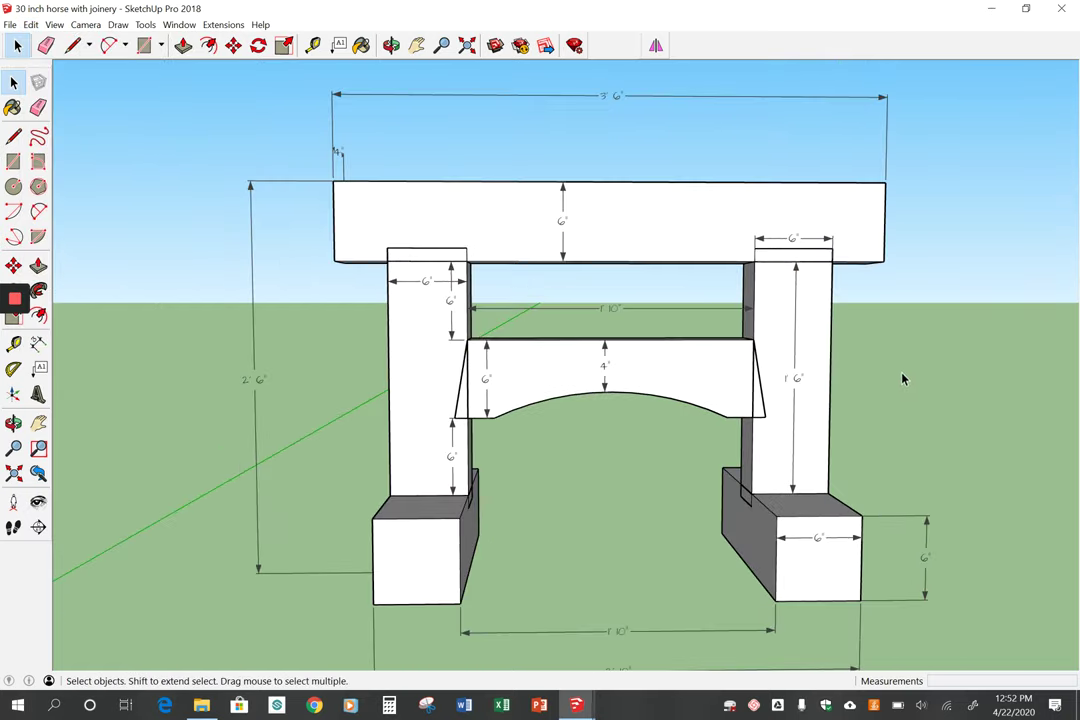
Turn X-ray on to check the pegs, then back off, and zoom out.
click(53, 25)
mouse_move(108, 224)
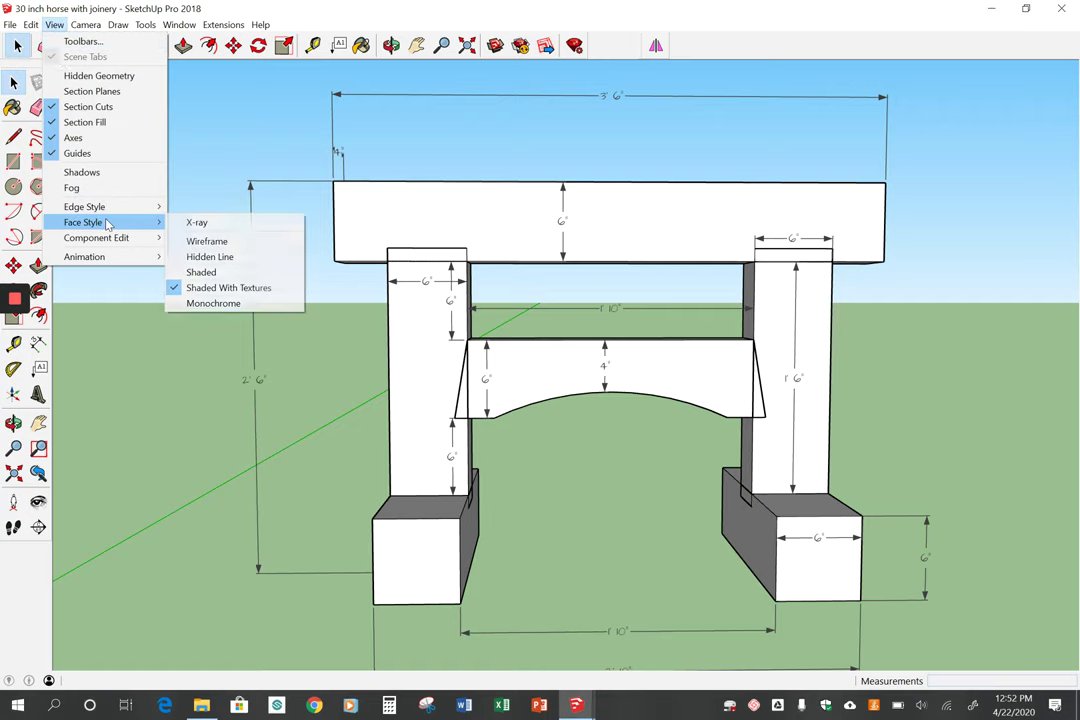
click(217, 224)
middle_drag(276, 321, 174, 292)
click(53, 25)
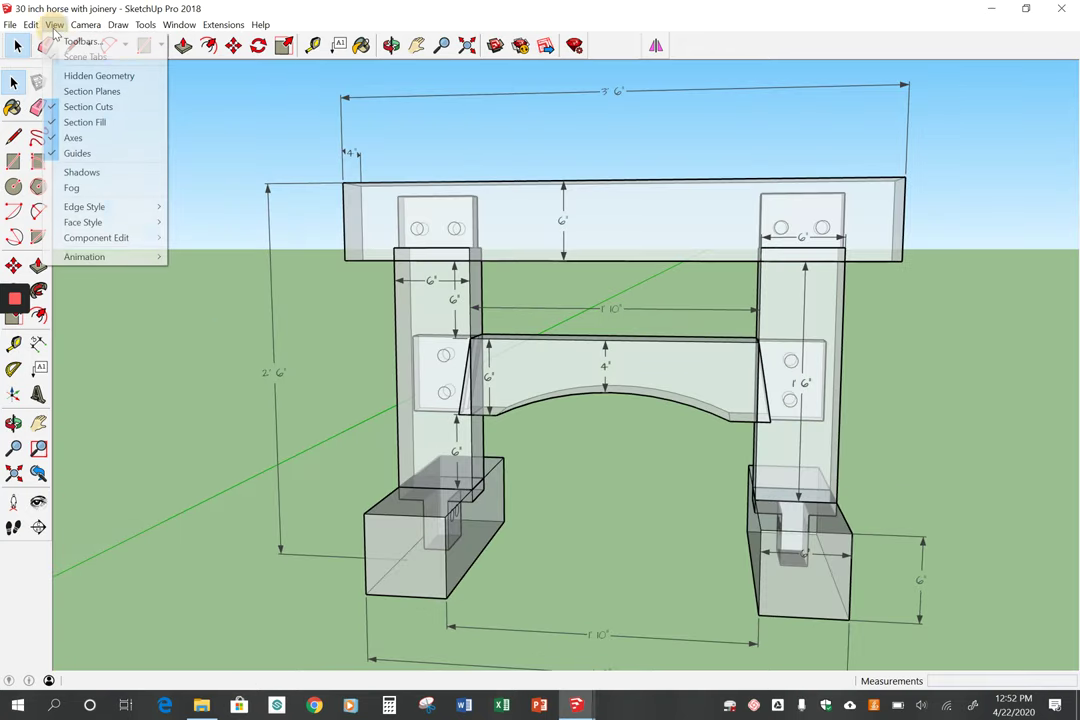
mouse_move(100, 222)
click(177, 224)
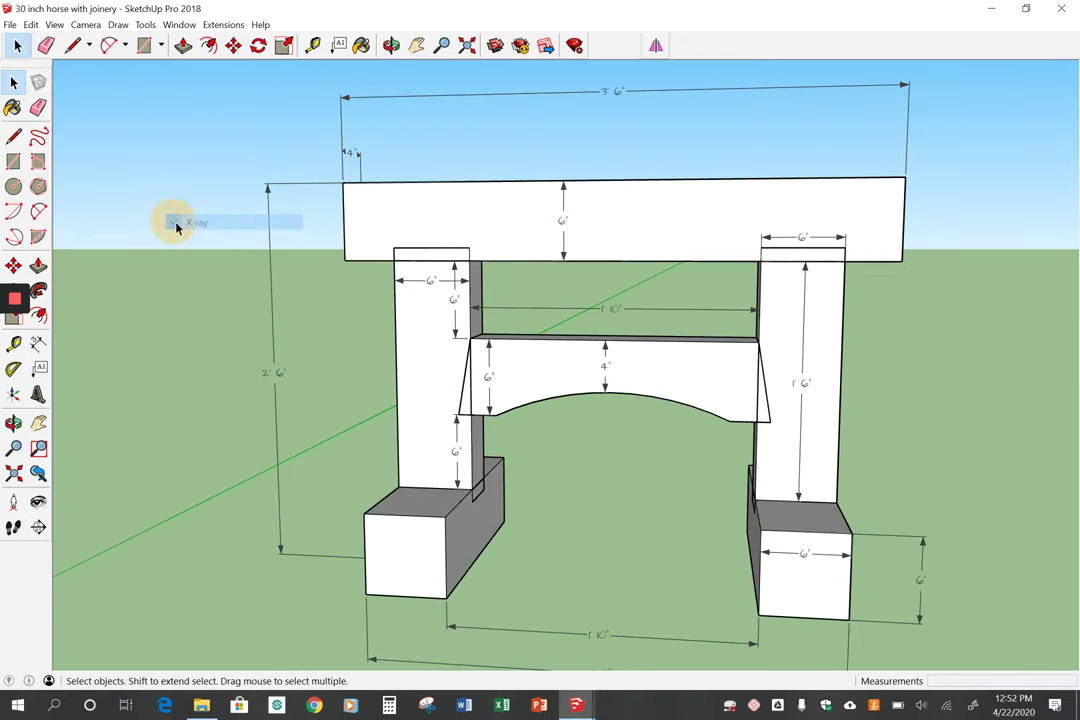
scroll(203, 327, down, 2)
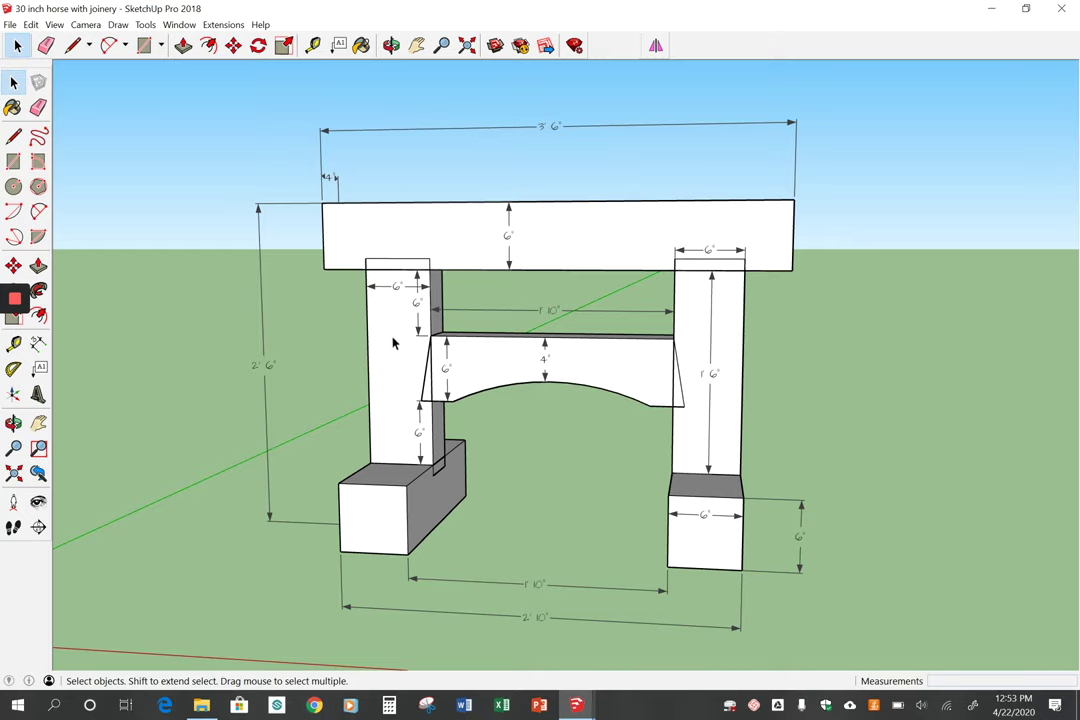
click(585, 251)
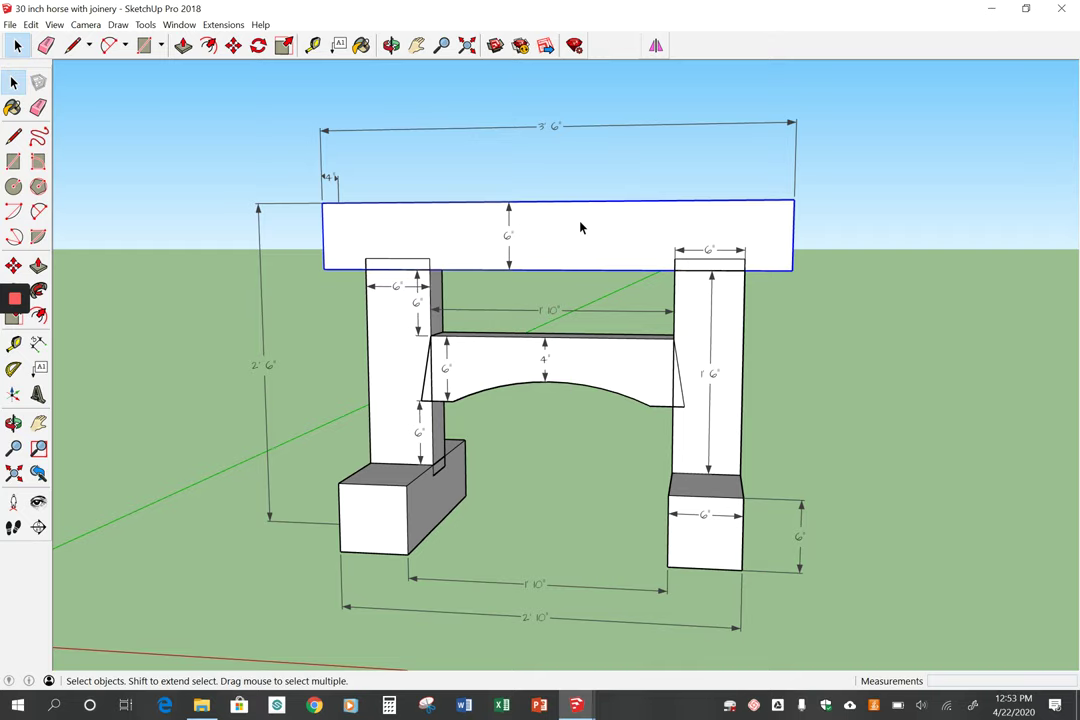
right_click(581, 228)
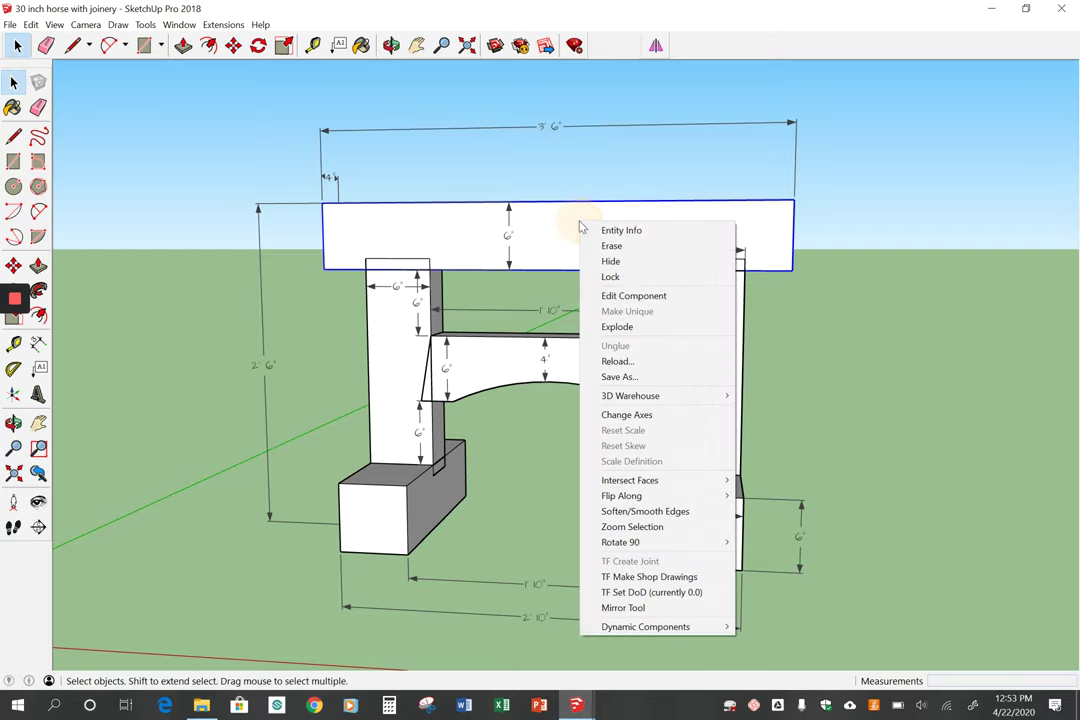
click(652, 578)
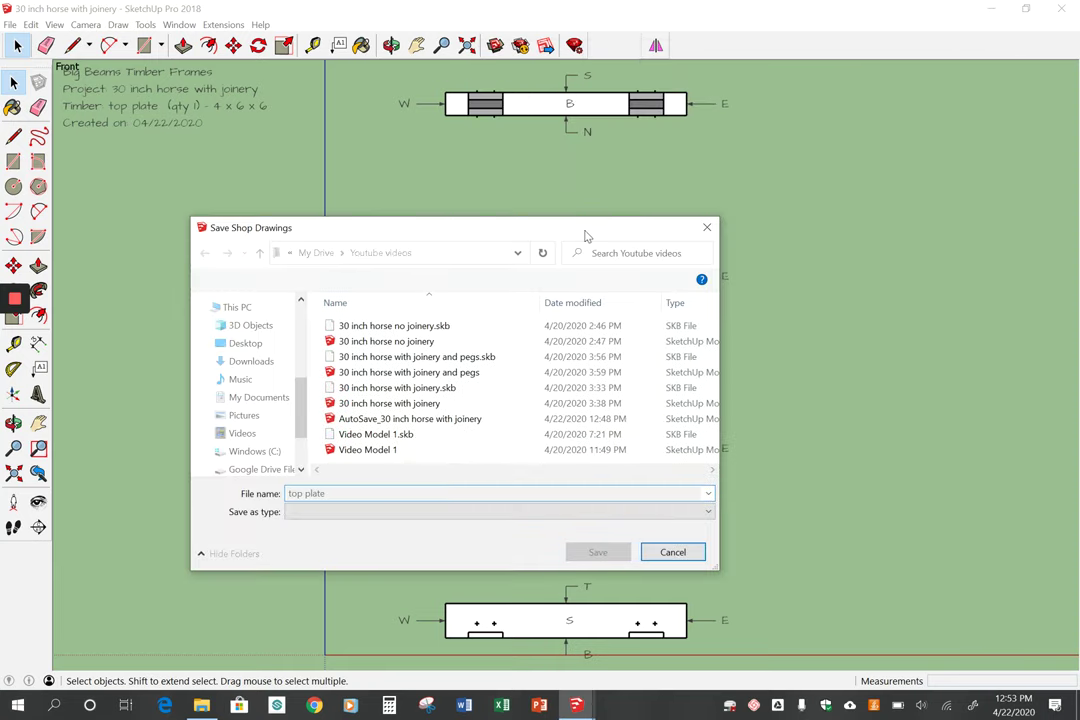
drag(566, 236, 153, 350)
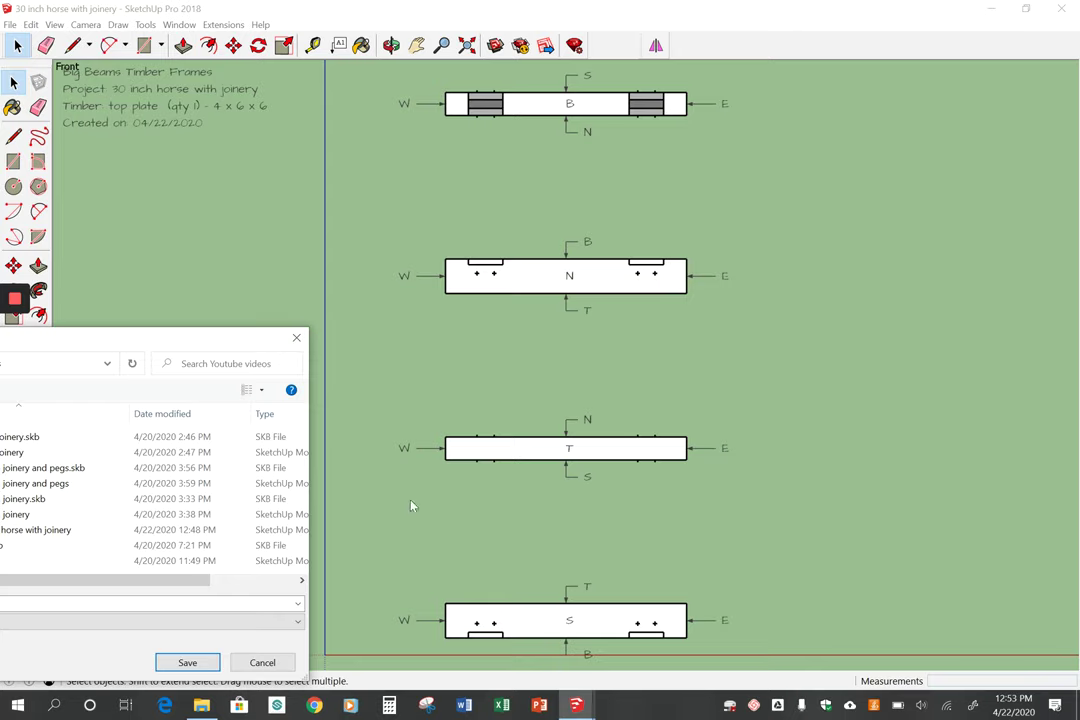
click(264, 662)
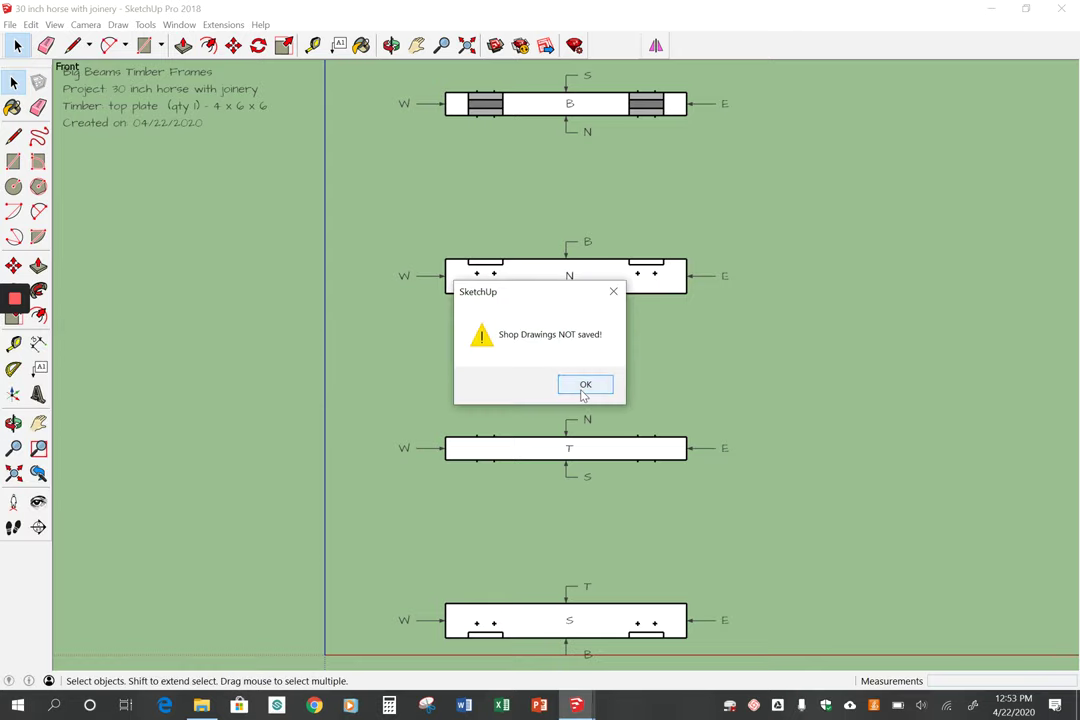
click(584, 388)
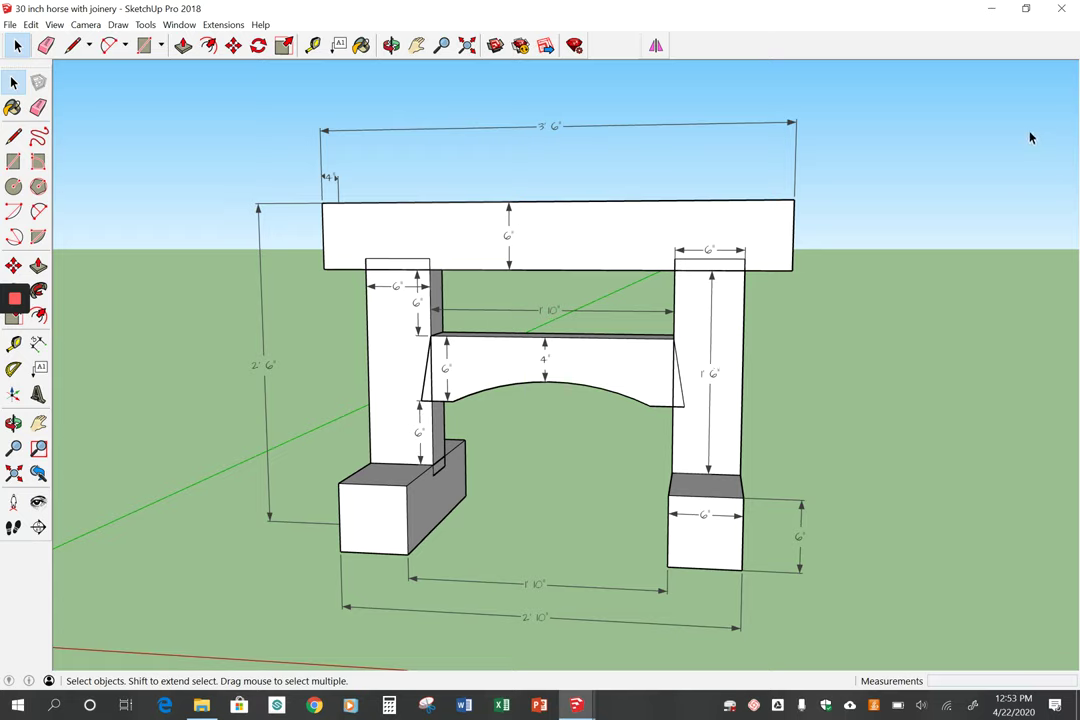